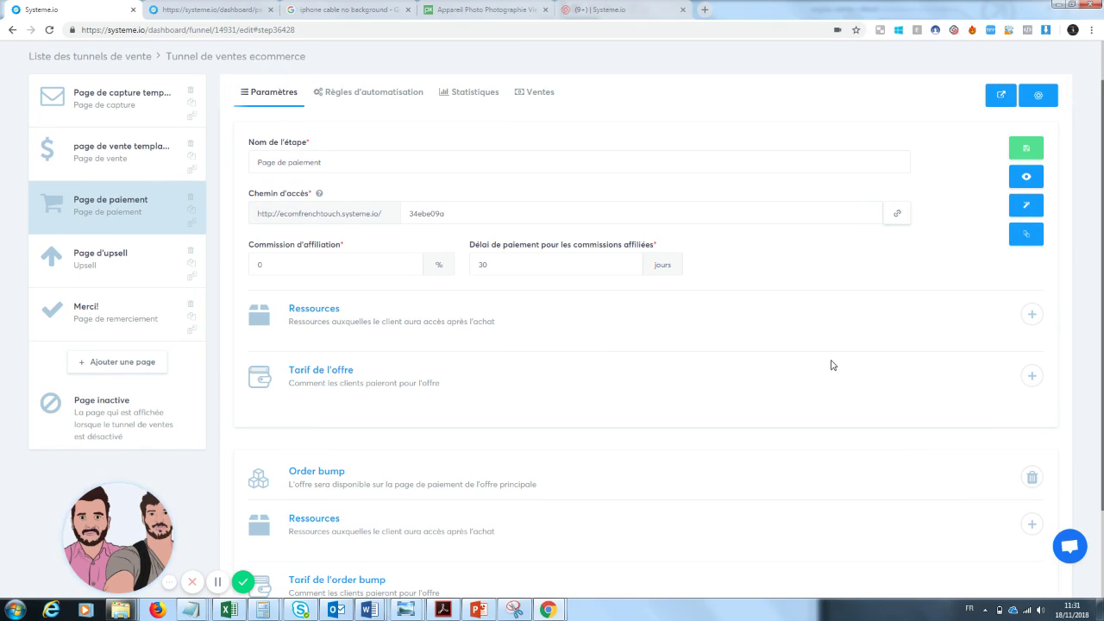
Add a resource of type Produit physique to the payment page's main offer and choose the Zoom téléphone product.
{"action": "left_click", "coordinate": [1033, 314]}
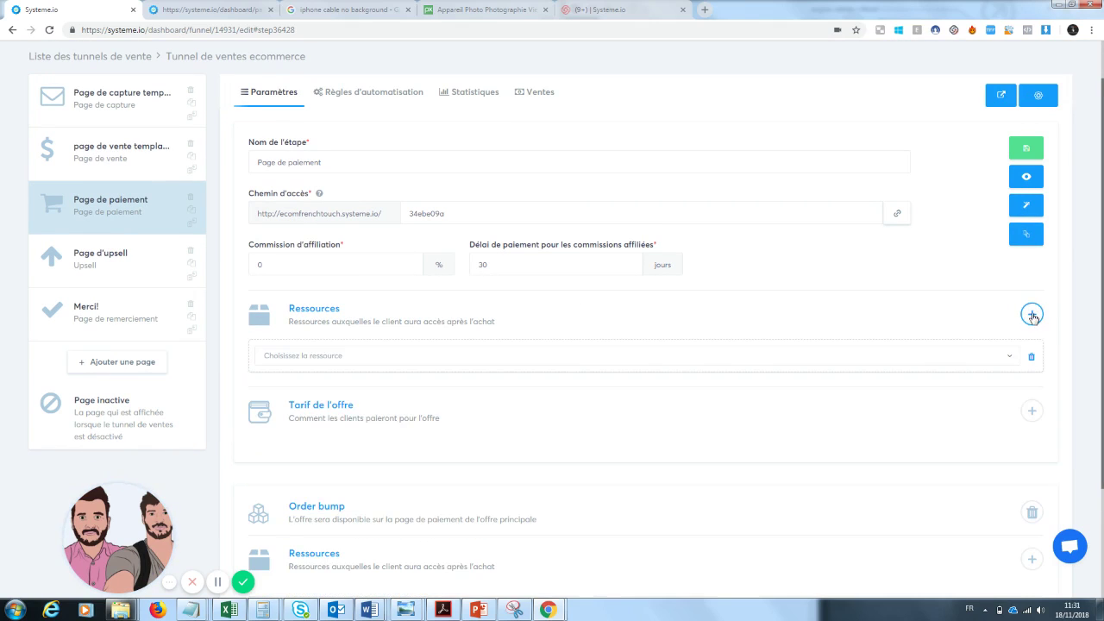
{"action": "left_click", "coordinate": [539, 357]}
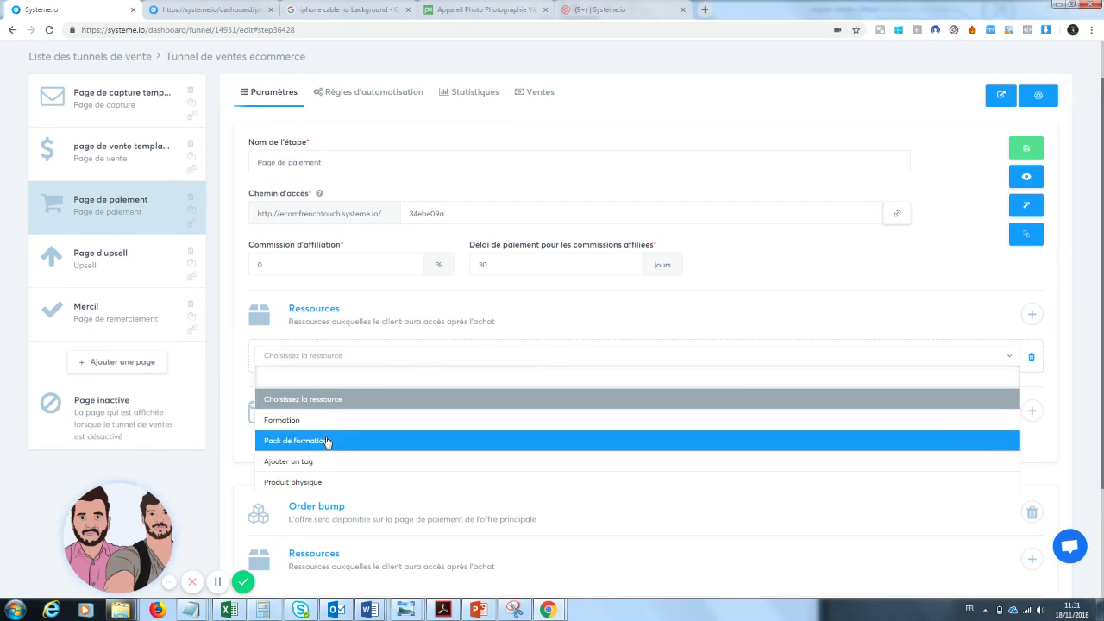
{"action": "left_click", "coordinate": [318, 481]}
{"action": "left_click", "coordinate": [357, 394]}
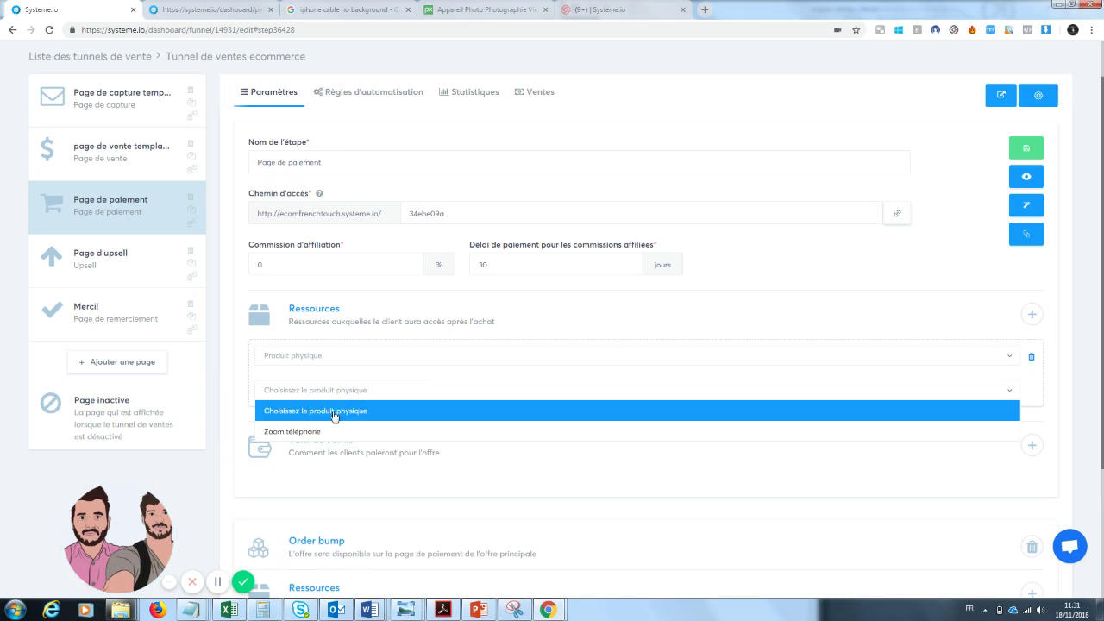
{"action": "left_click", "coordinate": [325, 433]}
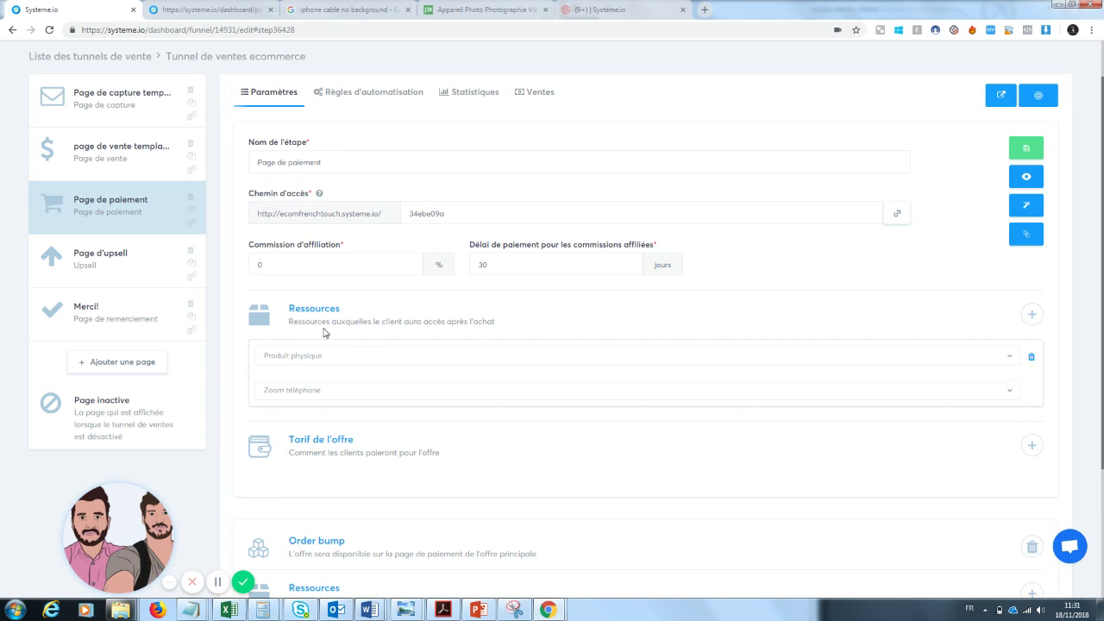
{"action": "scroll", "coordinate": [1083, 139], "scroll_direction": "up", "scroll_amount": 1}
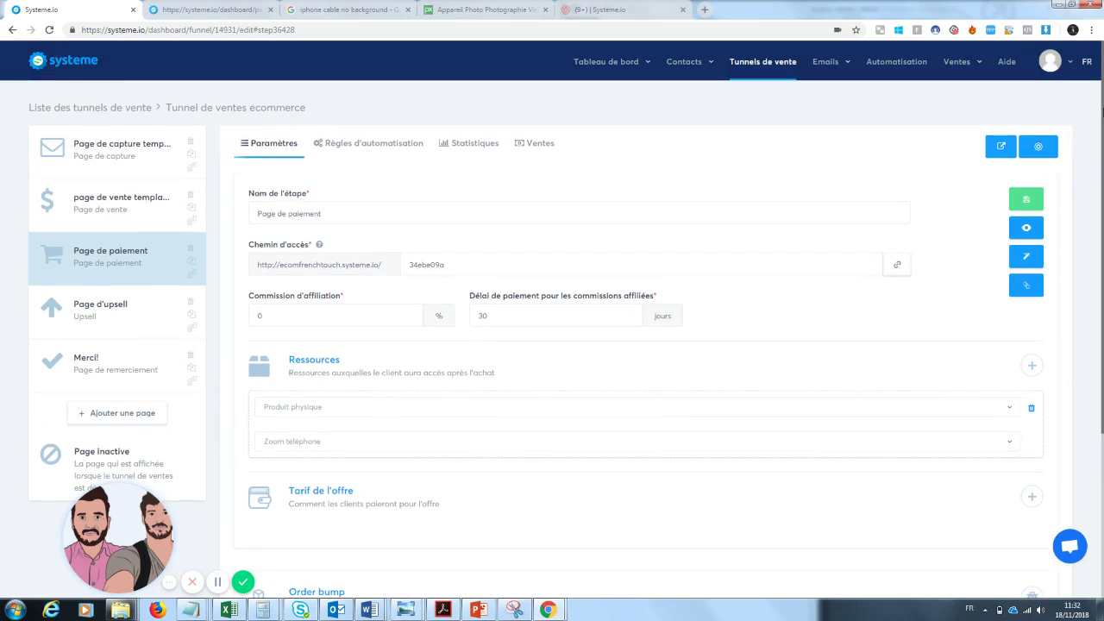
Start a new price for the main offer, entering "zoom téléphone" as offer name, product name and transaction description.
{"action": "mouse_move", "coordinate": [953, 73]}
{"action": "scroll", "coordinate": [1093, 345], "scroll_direction": "down", "scroll_amount": 2}
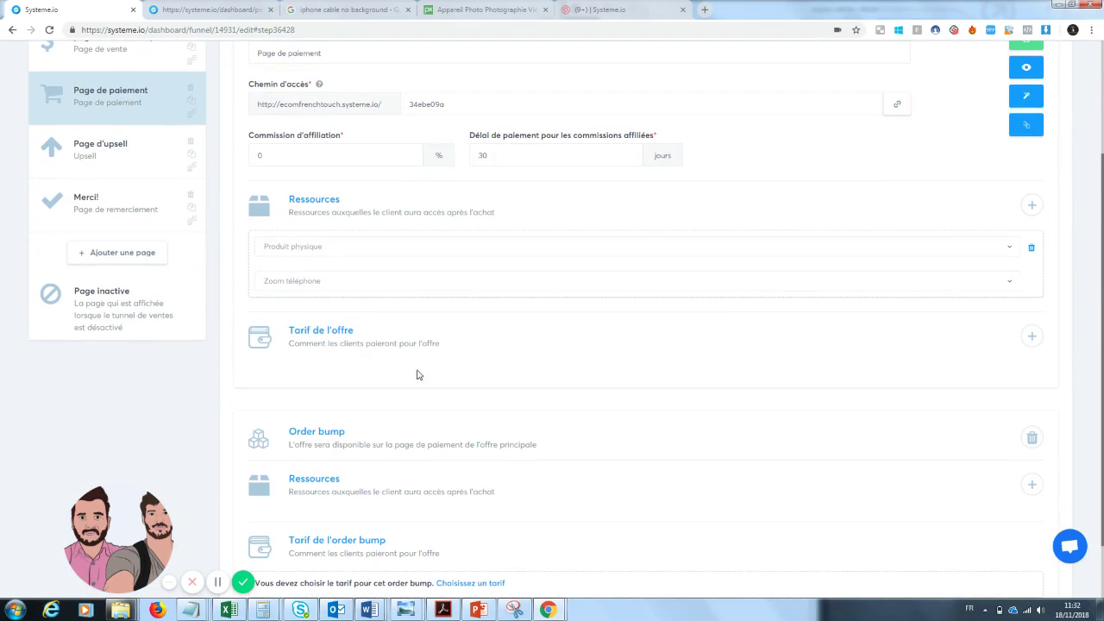
{"action": "left_click", "coordinate": [1030, 335]}
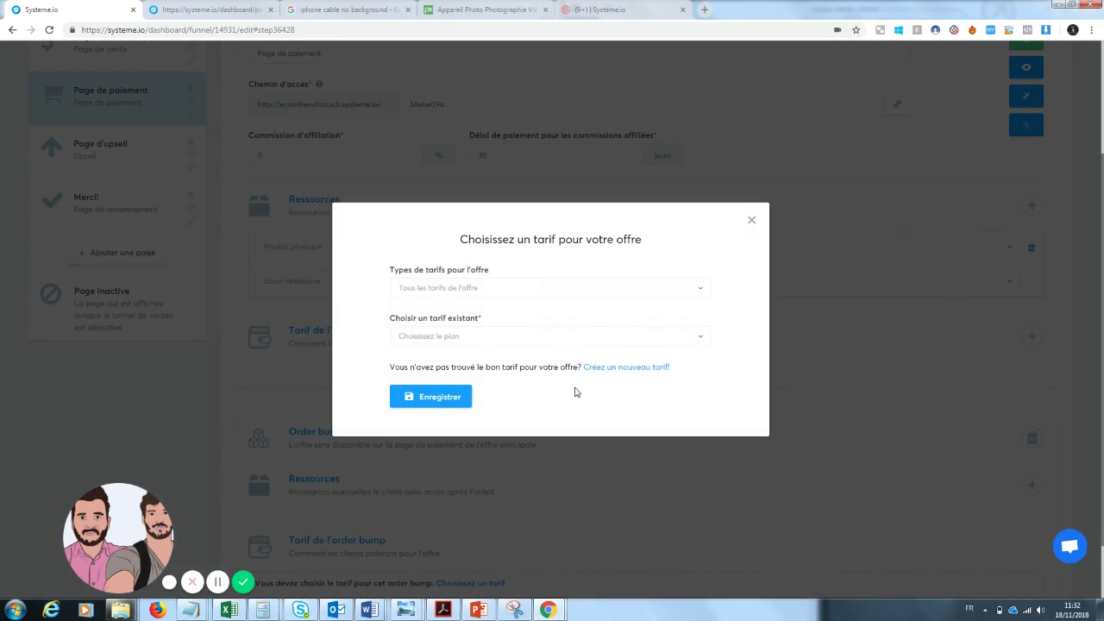
{"action": "left_click", "coordinate": [626, 367]}
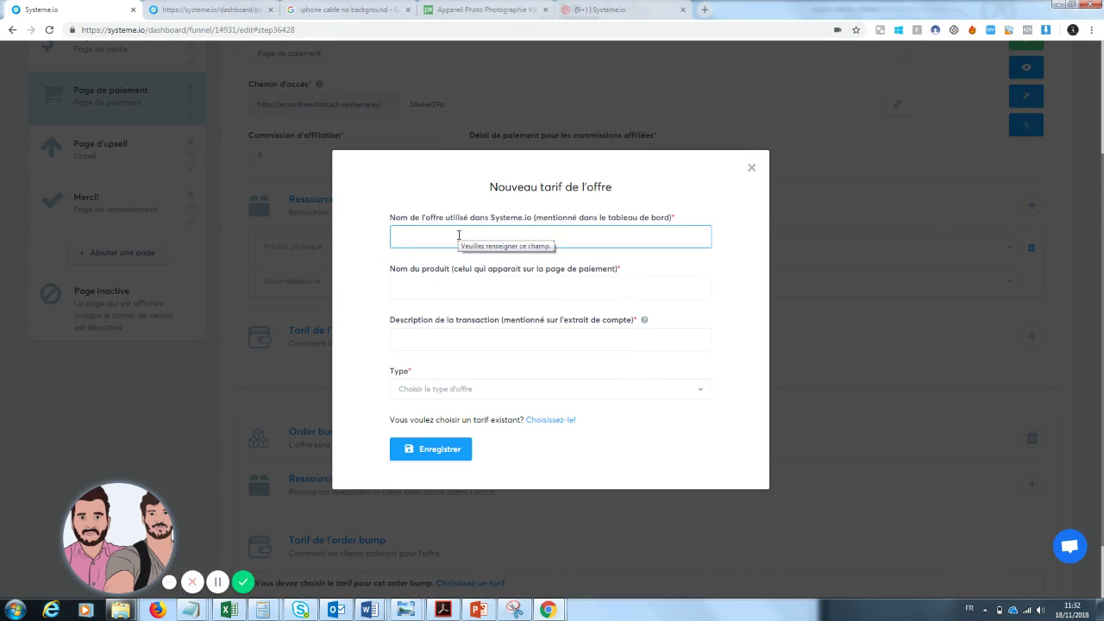
{"action": "type", "text": "zoom télép"}
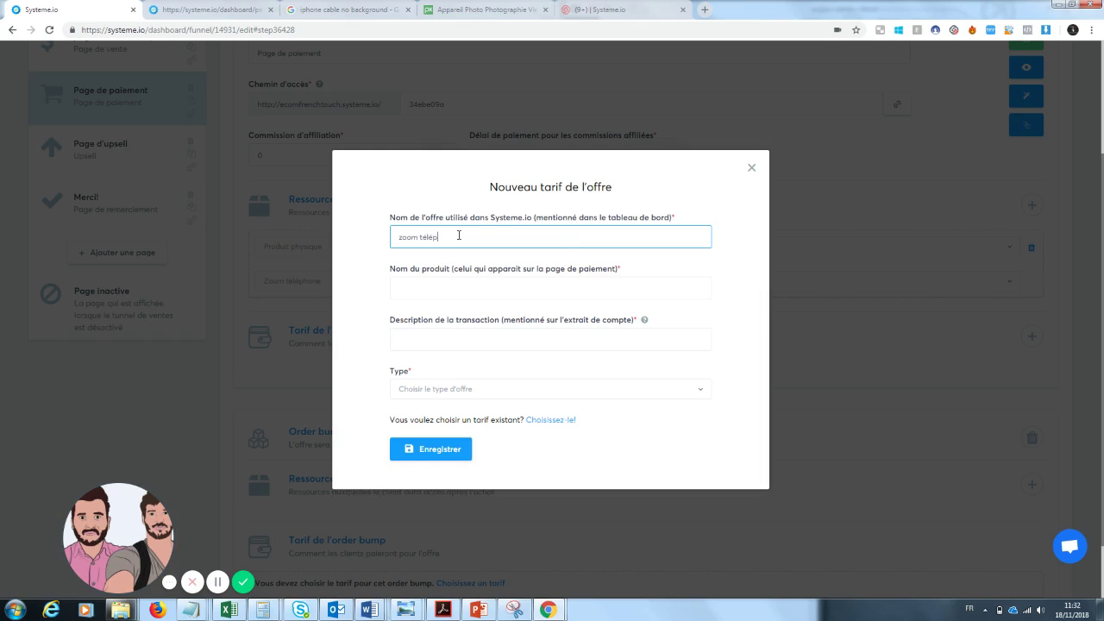
{"action": "type", "text": "hone"}
{"action": "key", "text": "Tab"}
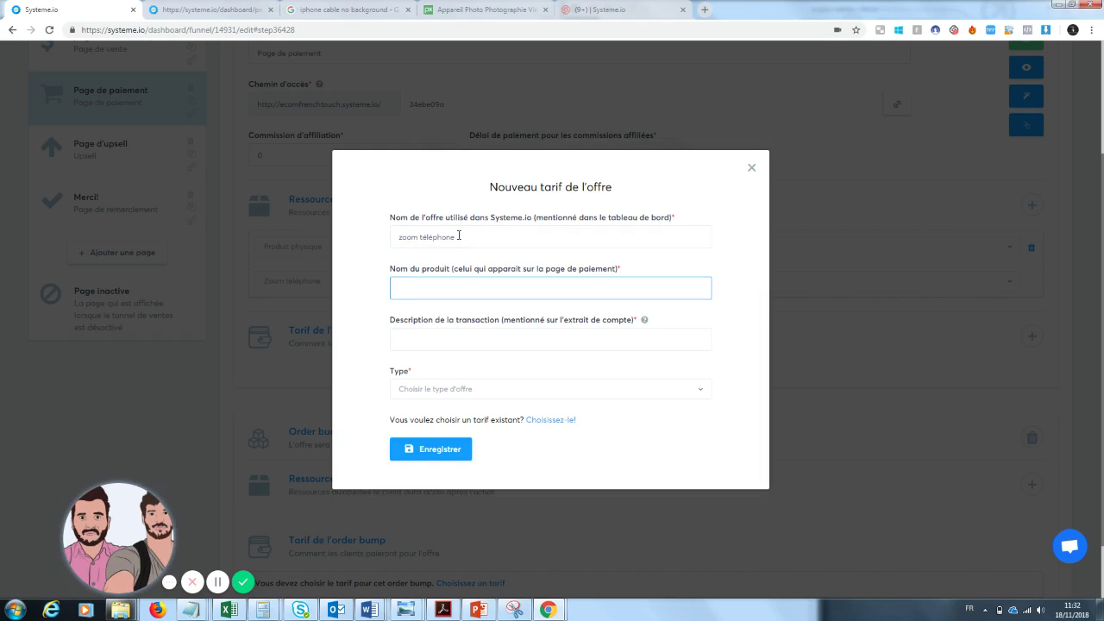
{"action": "type", "text": "zoom téléphone"}
{"action": "key", "text": "Tab"}
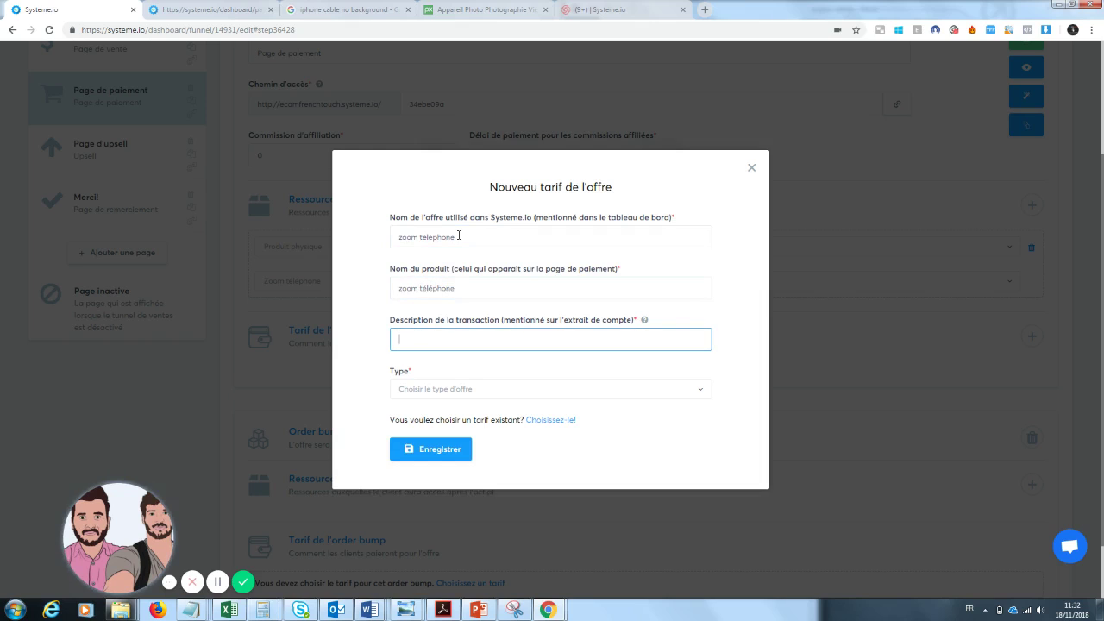
{"action": "type", "text": "zoom téléphone"}
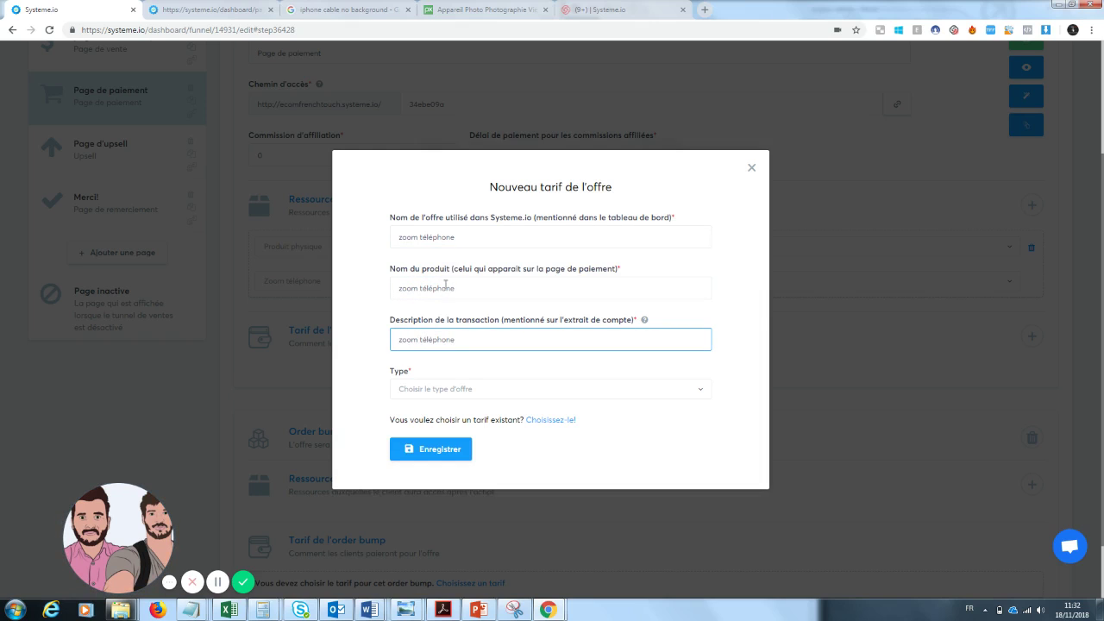
Change the product name shown on the payment page to "zoom'Pro".
{"action": "left_click_drag", "start_coordinate": [469, 289], "coordinate": [419, 290]}
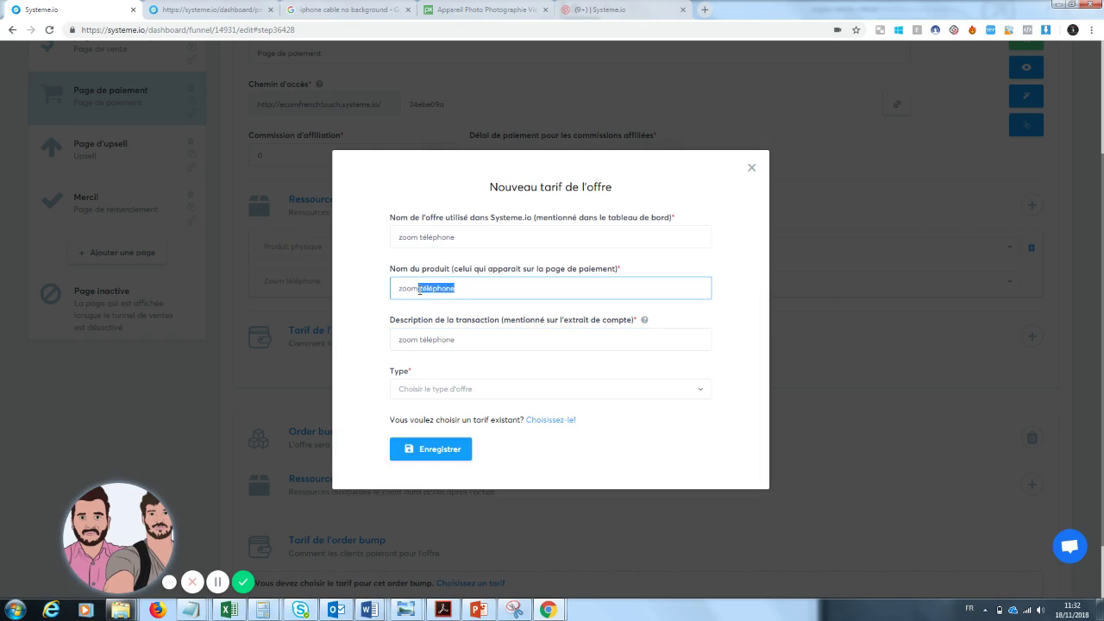
{"action": "key", "text": "BackSpace"}
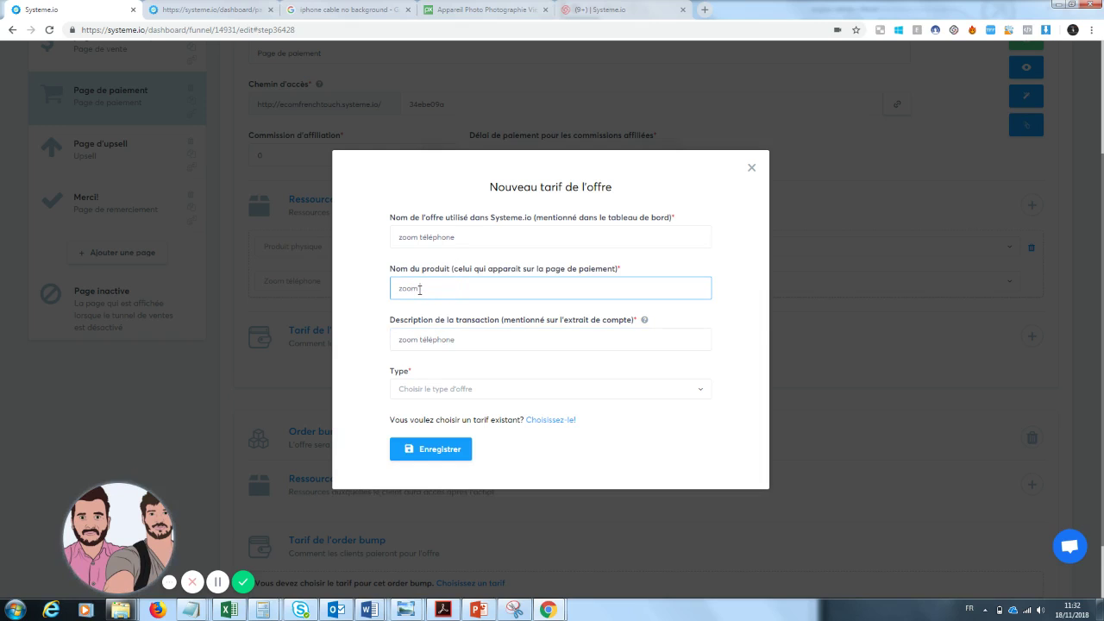
{"action": "type", "text": "Pro"}
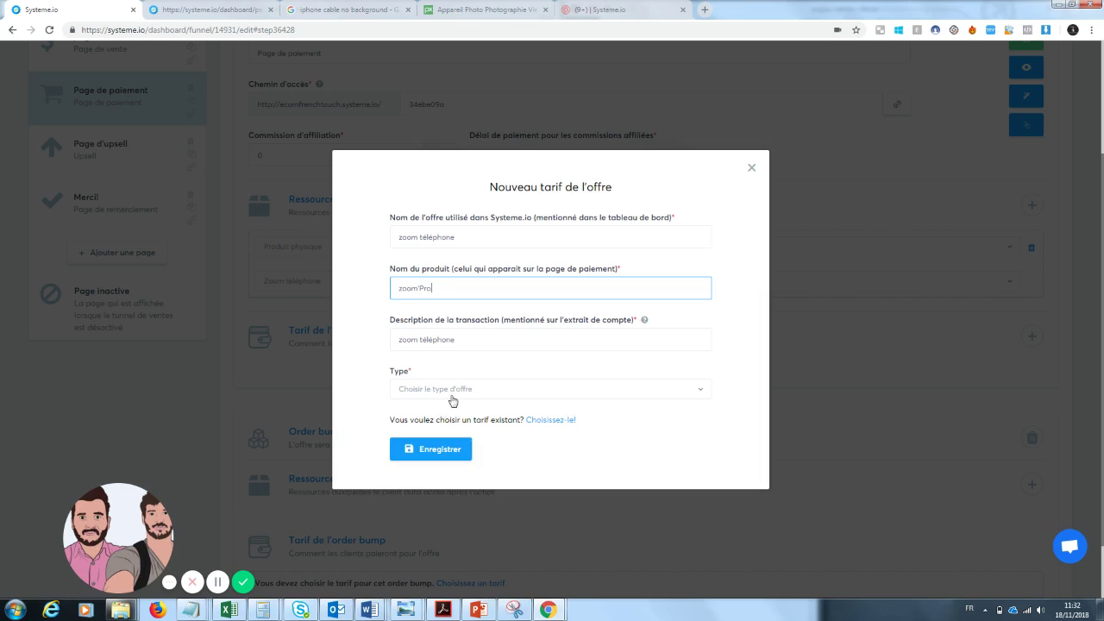
Set the new price's type to Paiement unique with an amount of 19.99 € and try to save it.
{"action": "left_click", "coordinate": [452, 389]}
{"action": "left_click", "coordinate": [431, 426]}
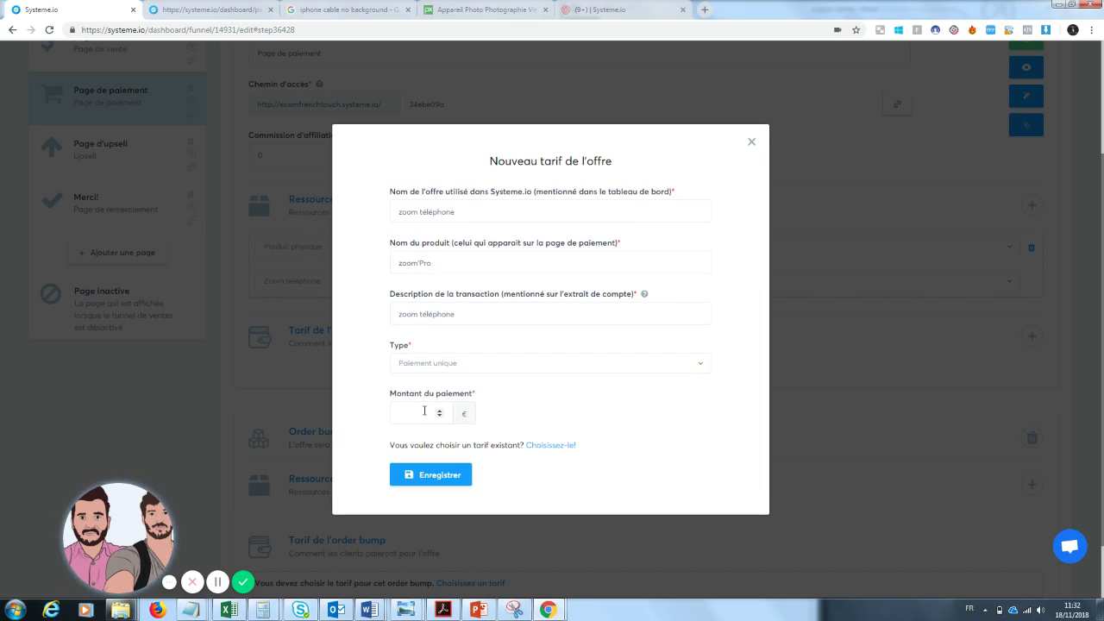
{"action": "left_click", "coordinate": [424, 412]}
{"action": "type", "text": "20"}
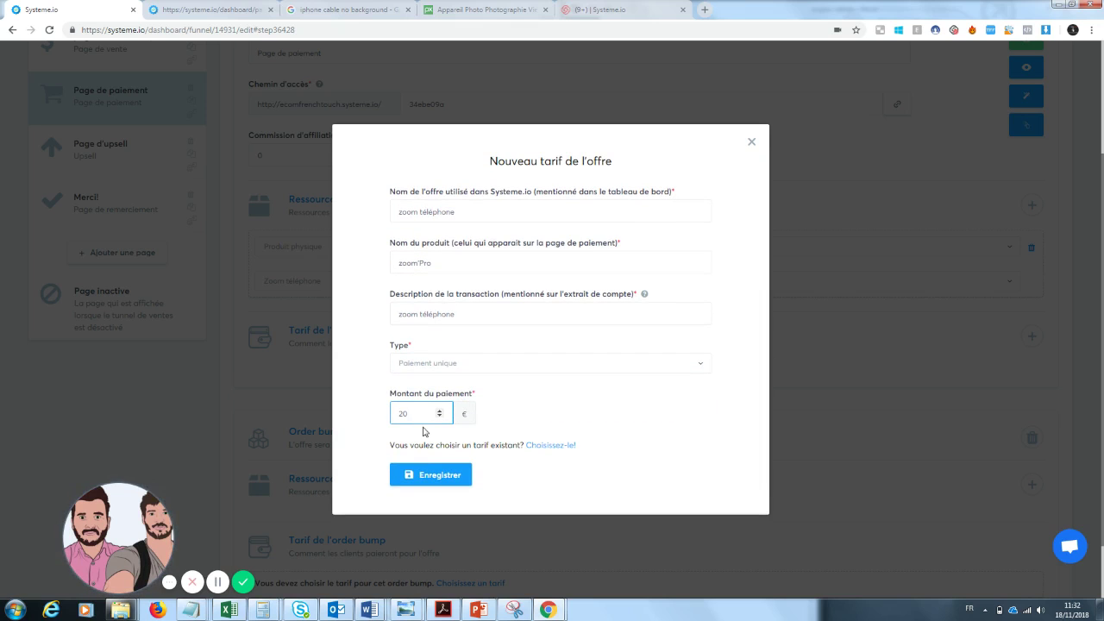
{"action": "key", "text": "BackSpace"}
{"action": "key", "text": "BackSpace"}
{"action": "type", "text": "19.99"}
{"action": "left_click", "coordinate": [437, 473]}
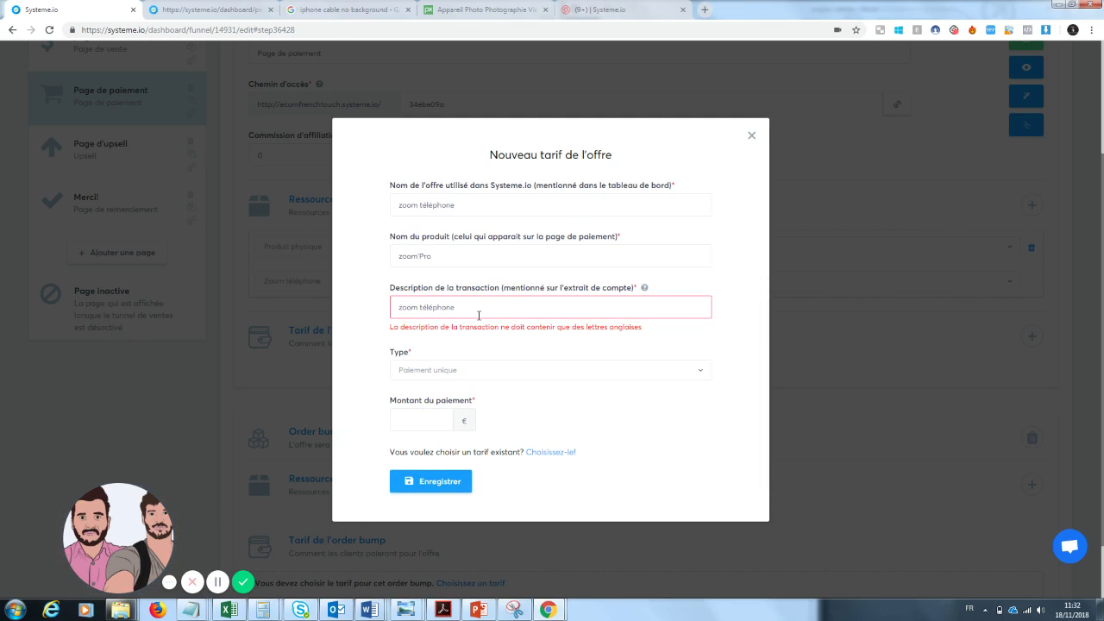
Correct the transaction description to "zoom telephone", set the payment amount to 20 € and save the new price.
{"action": "left_click", "coordinate": [433, 307]}
{"action": "key", "text": "BackSpace"}
{"action": "type", "text": "e"}
{"action": "left_click", "coordinate": [441, 486]}
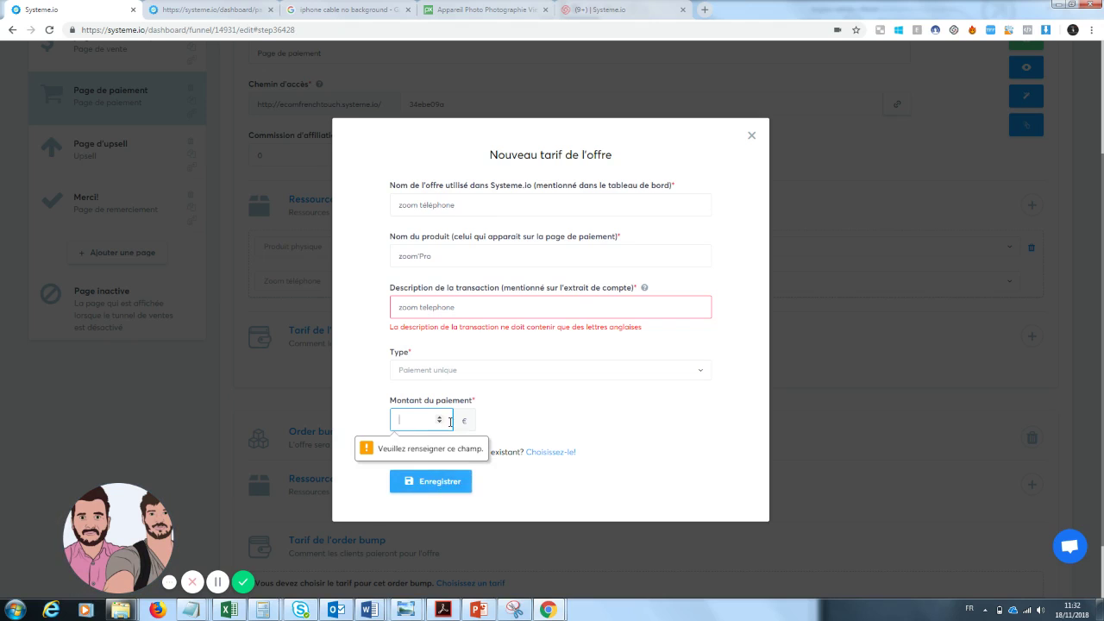
{"action": "type", "text": "20"}
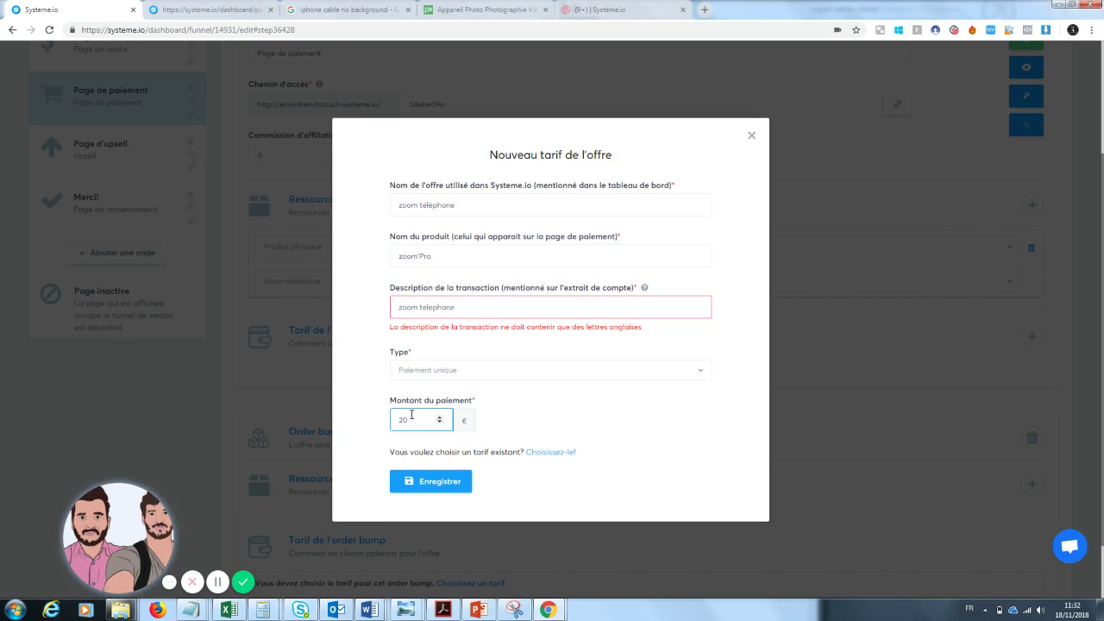
{"action": "left_click", "coordinate": [438, 481]}
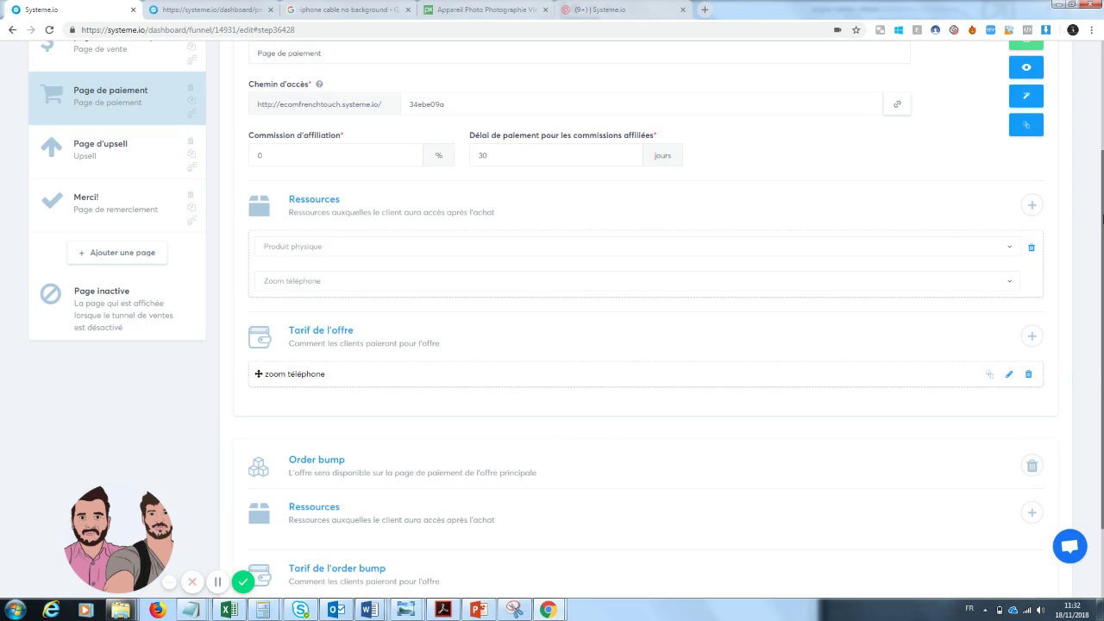
Add a Produit physique resource to the order bump without choosing a product, and try to save the payment page step.
{"action": "scroll", "coordinate": [392, 319], "scroll_direction": "down", "scroll_amount": 1}
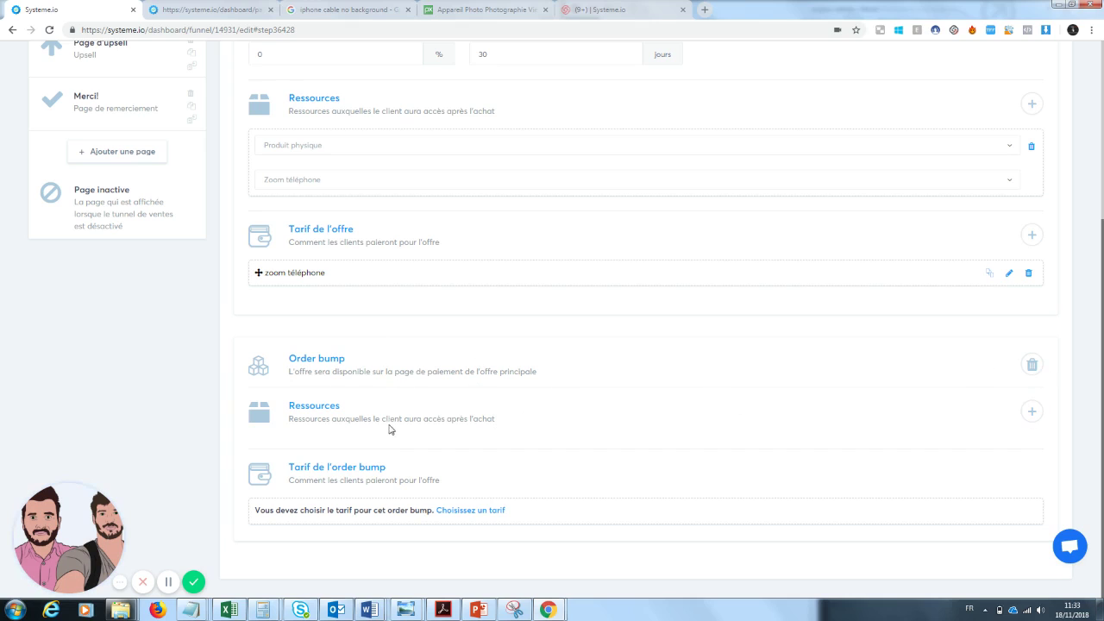
{"action": "left_click", "coordinate": [1030, 414]}
{"action": "left_click", "coordinate": [946, 462]}
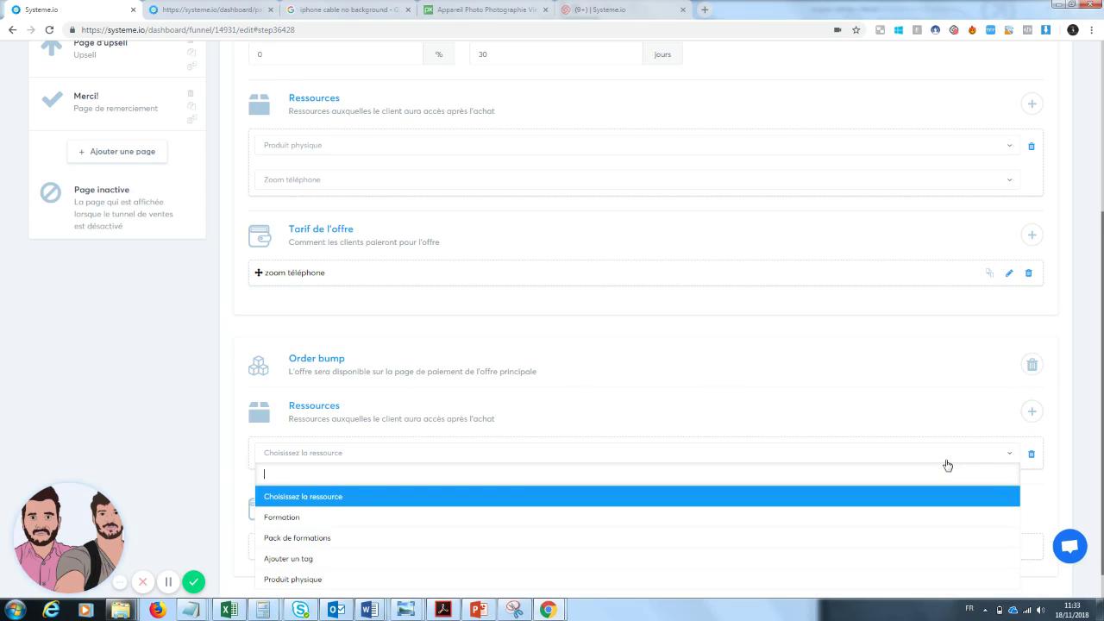
{"action": "left_click", "coordinate": [515, 580]}
{"action": "left_click", "coordinate": [500, 497]}
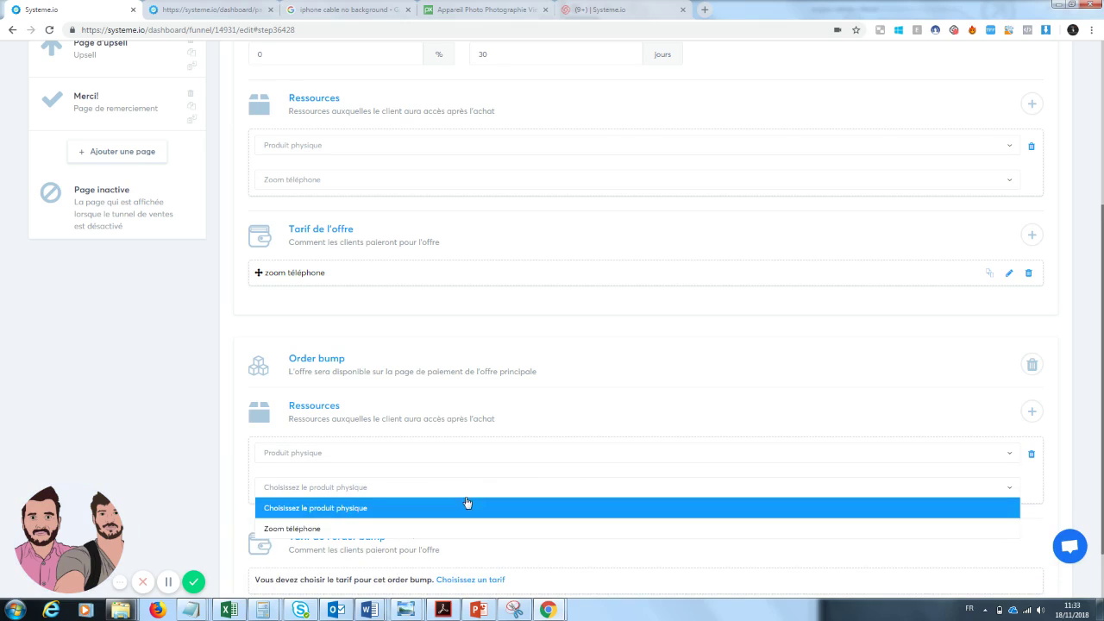
{"action": "left_click", "coordinate": [940, 420]}
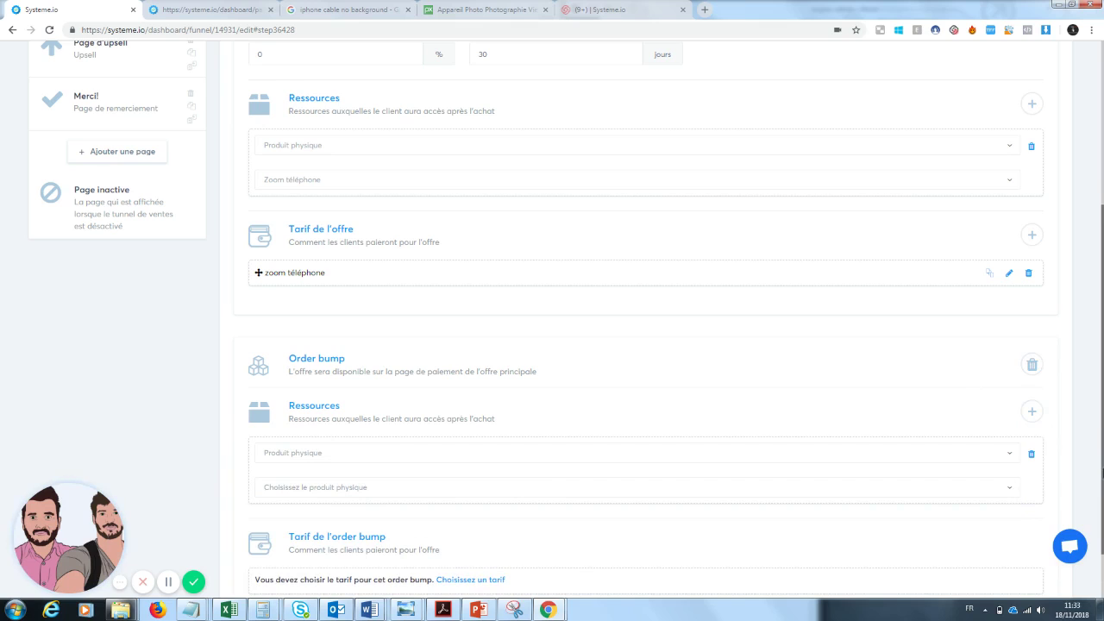
{"action": "scroll", "coordinate": [1001, 290], "scroll_direction": "up", "scroll_amount": 3}
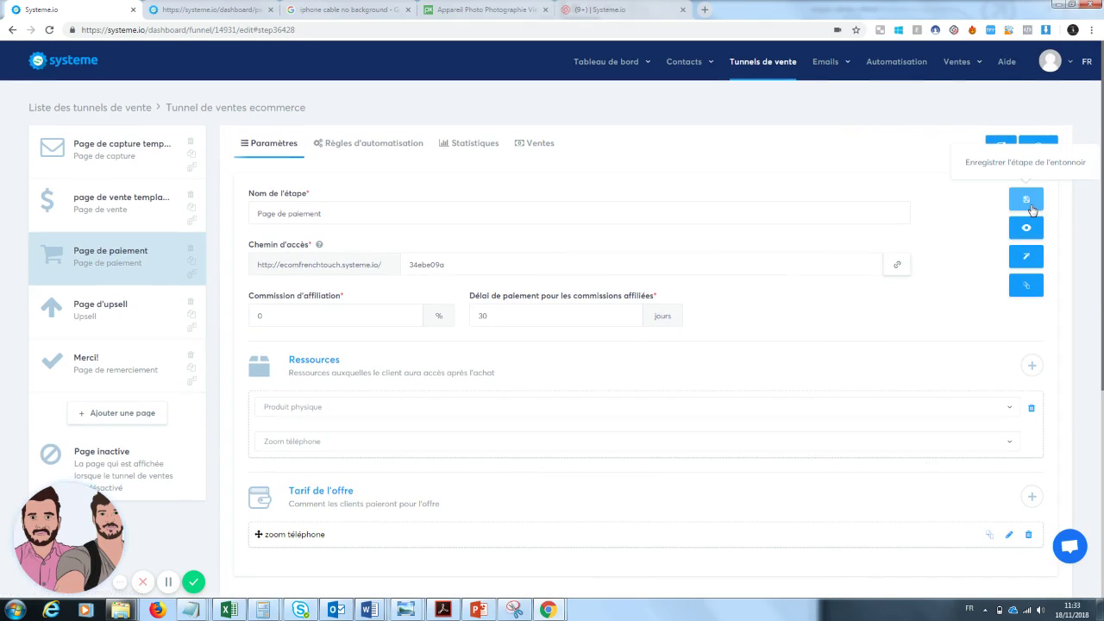
{"action": "left_click", "coordinate": [1027, 200]}
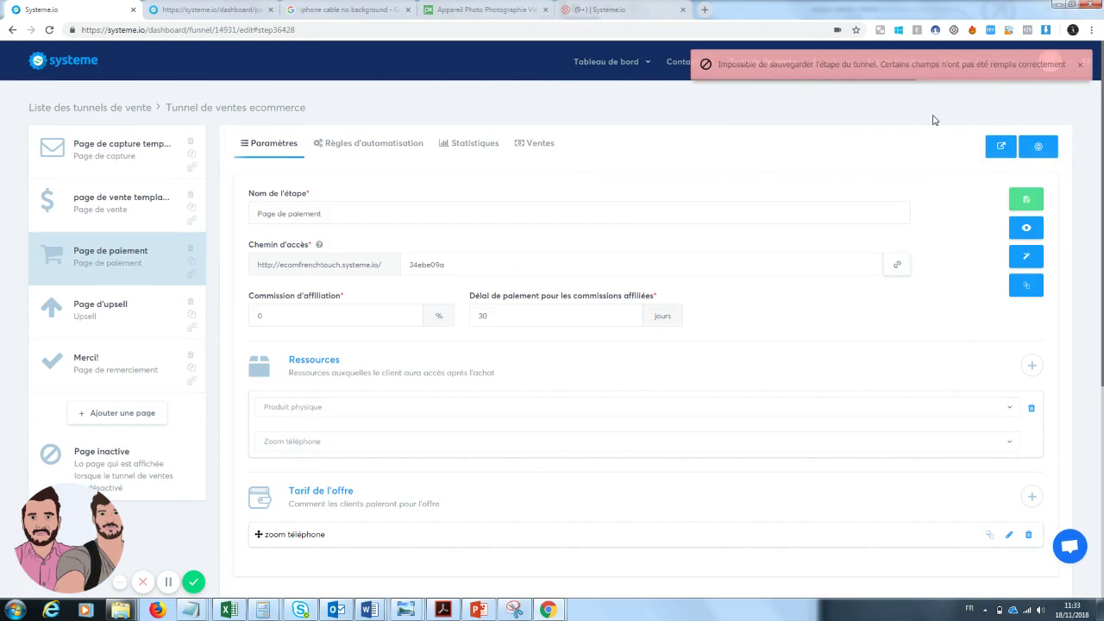
Delete the incomplete Produit physique resource from the order bump and confirm its removal.
{"action": "scroll", "coordinate": [933, 120], "scroll_direction": "down", "scroll_amount": 3}
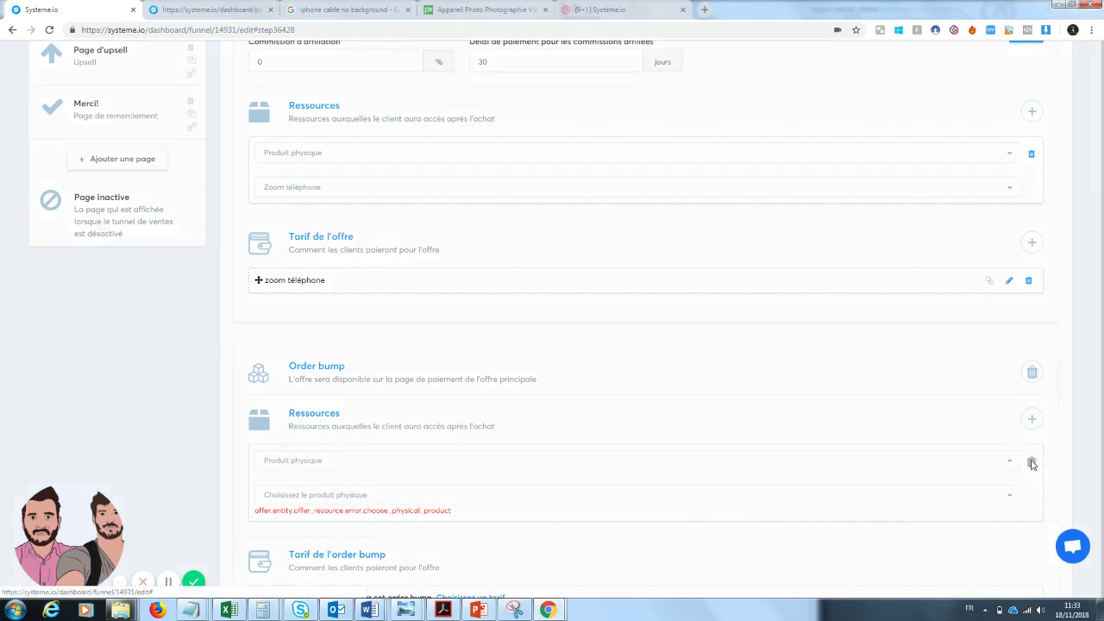
{"action": "left_click", "coordinate": [1029, 463]}
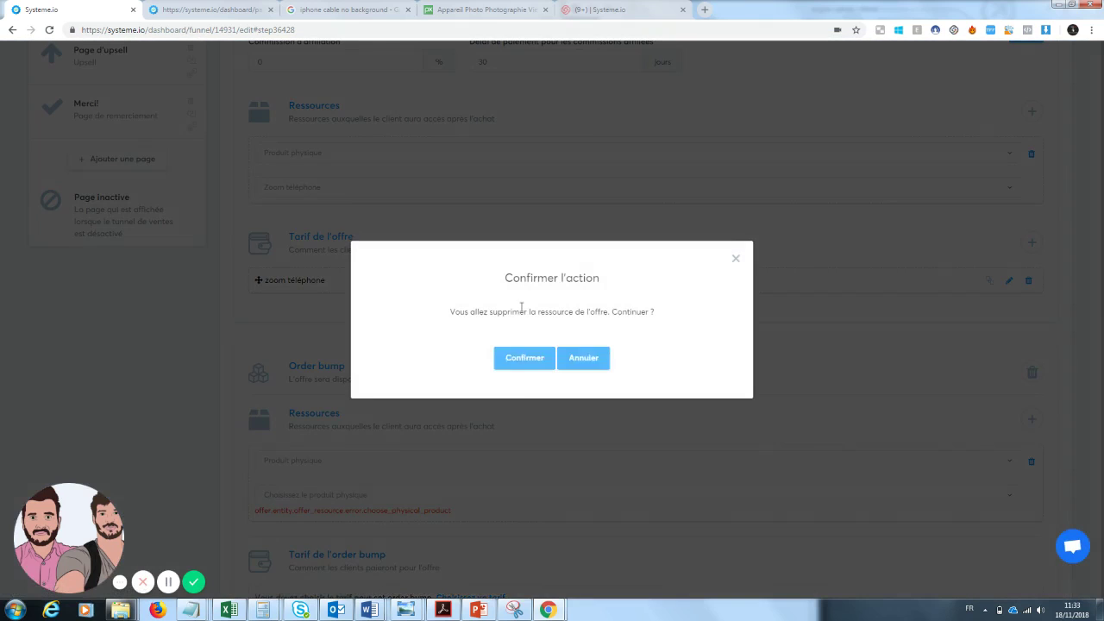
{"action": "left_click", "coordinate": [523, 358]}
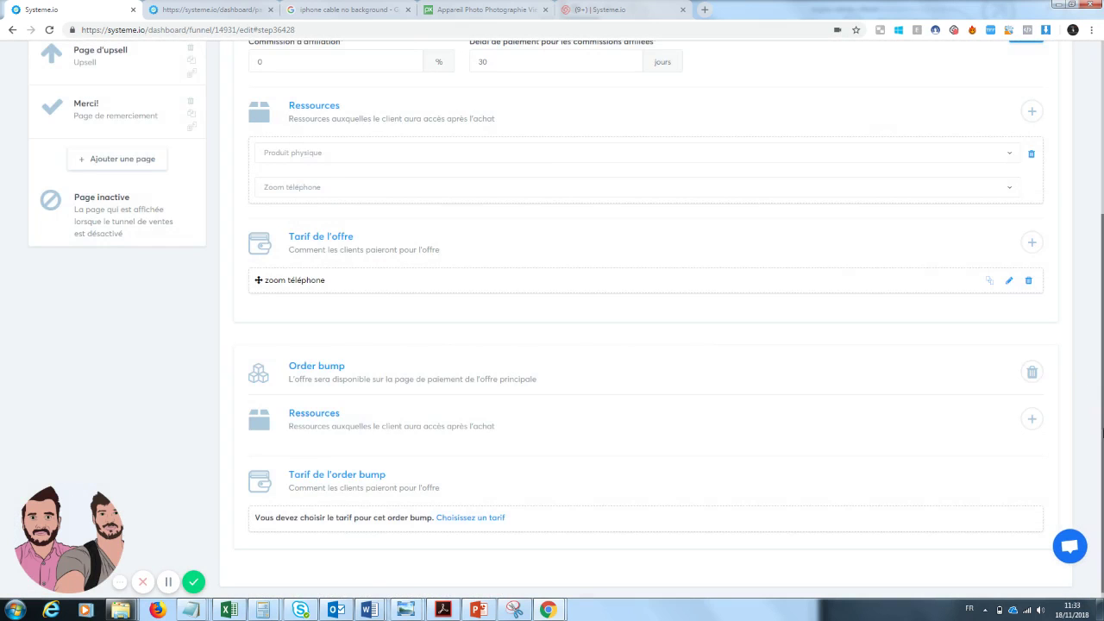
Create a new product named "order bund lave écran téléphone" in the product list and save it.
{"action": "mouse_move", "coordinate": [964, 76]}
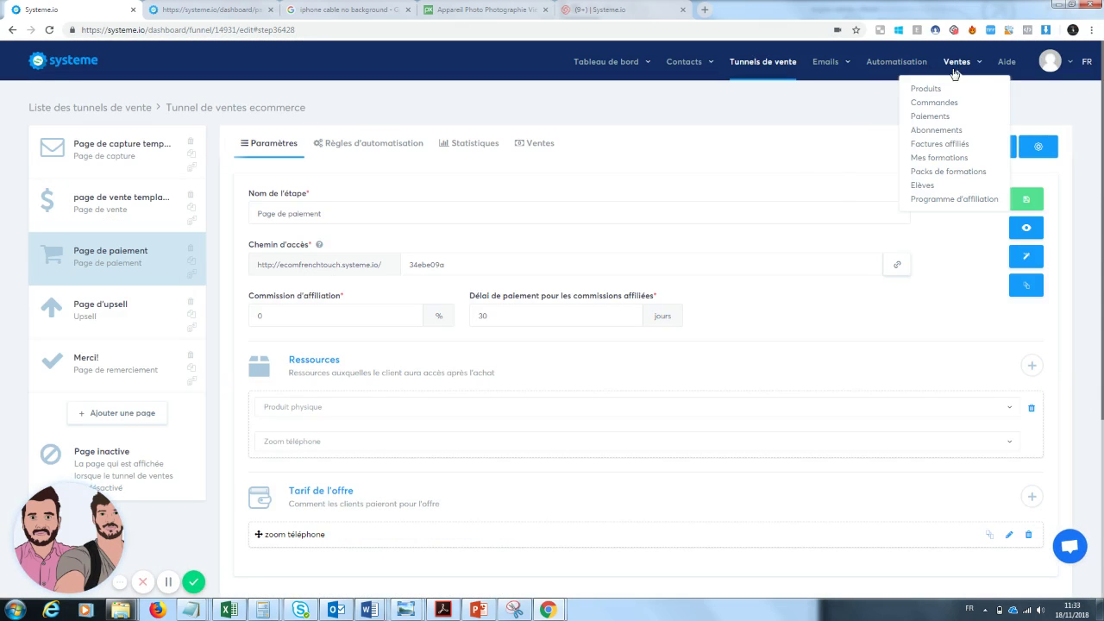
{"action": "left_click", "coordinate": [930, 90]}
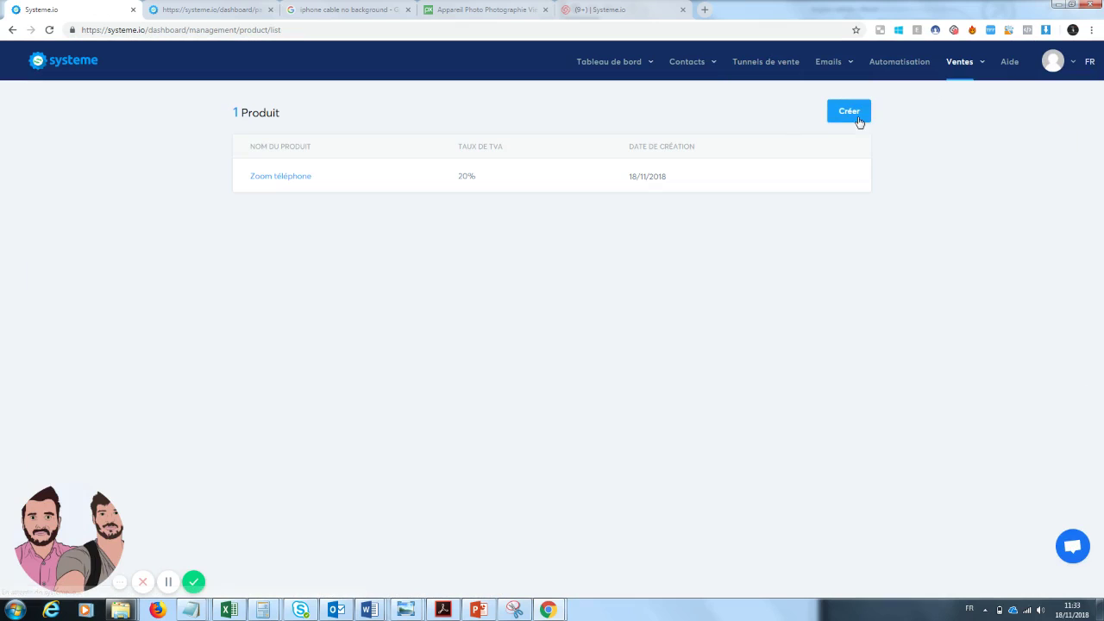
{"action": "left_click", "coordinate": [861, 111]}
{"action": "left_click", "coordinate": [497, 289]}
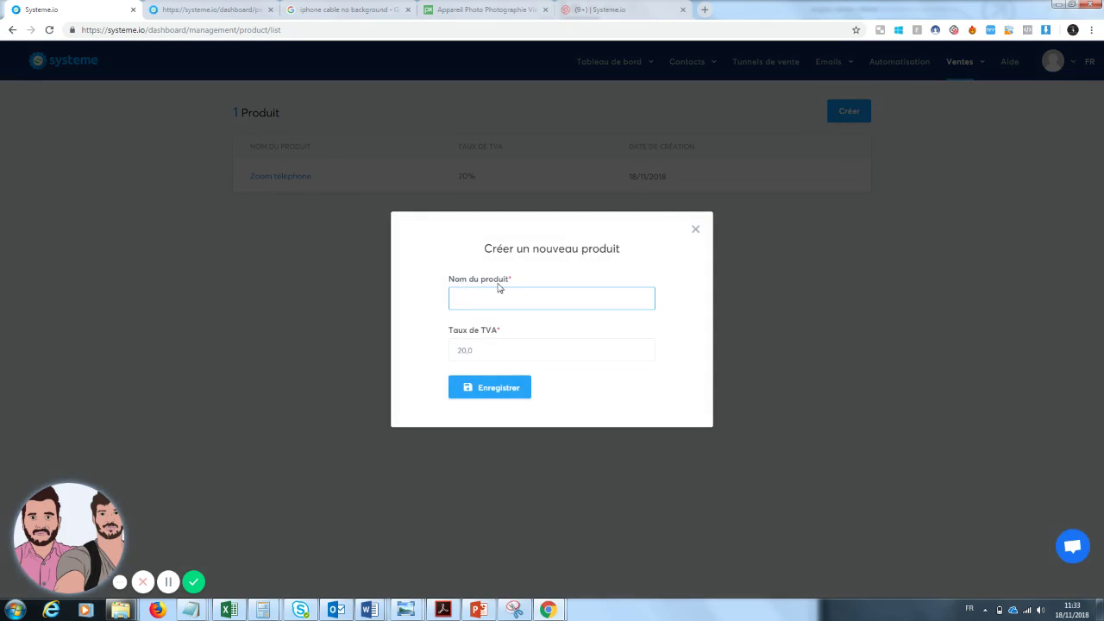
{"action": "type", "text": "order bund"}
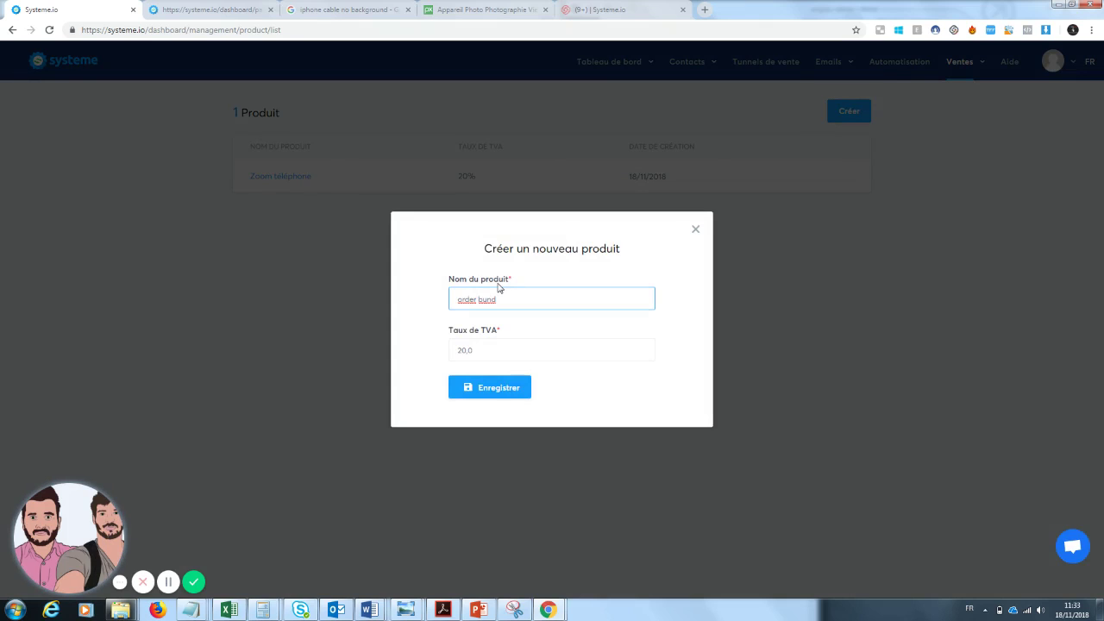
{"action": "type", "text": " lave é"}
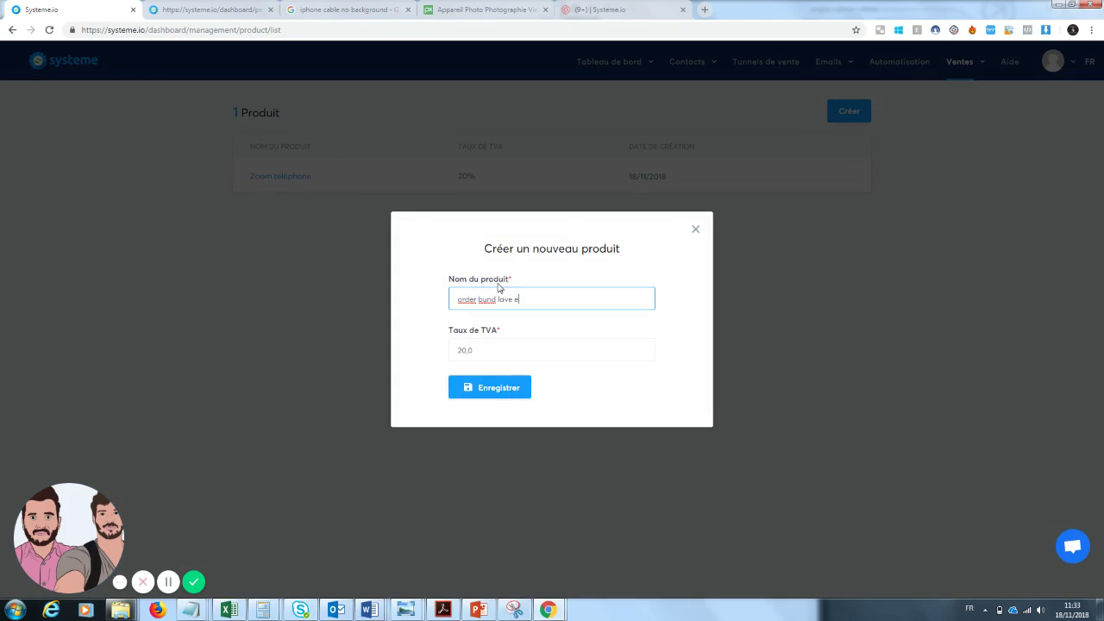
{"action": "type", "text": "cran téléphone"}
{"action": "left_click", "coordinate": [488, 388]}
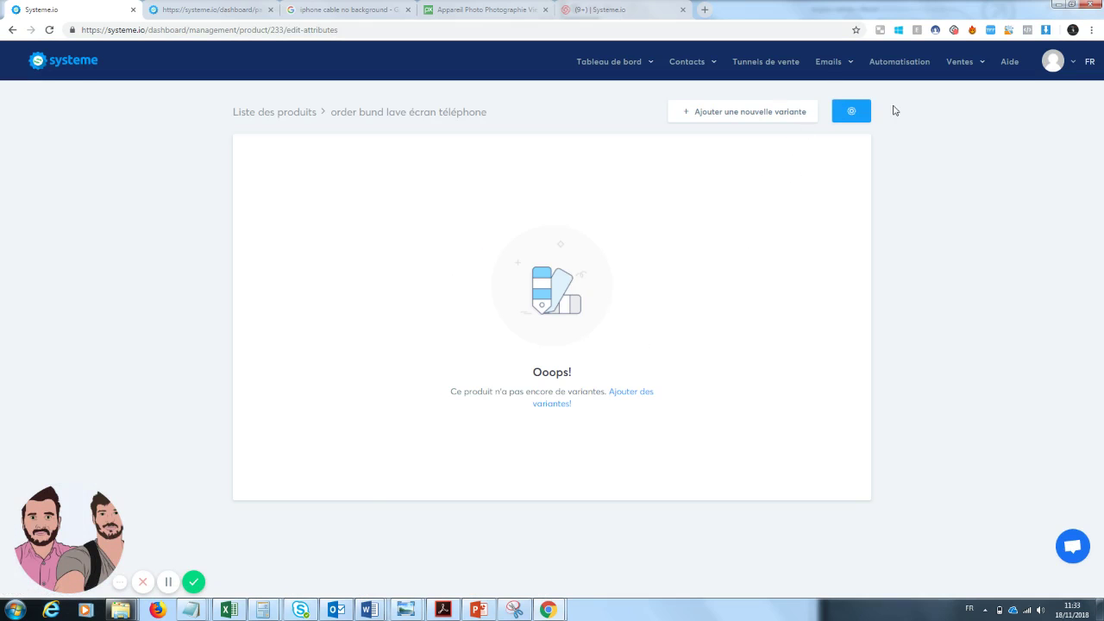
Return to the funnel's payment page and add a Produit physique resource to the order bump, choosing "order bund lave écran téléphone".
{"action": "left_click", "coordinate": [766, 67]}
{"action": "left_click", "coordinate": [115, 216]}
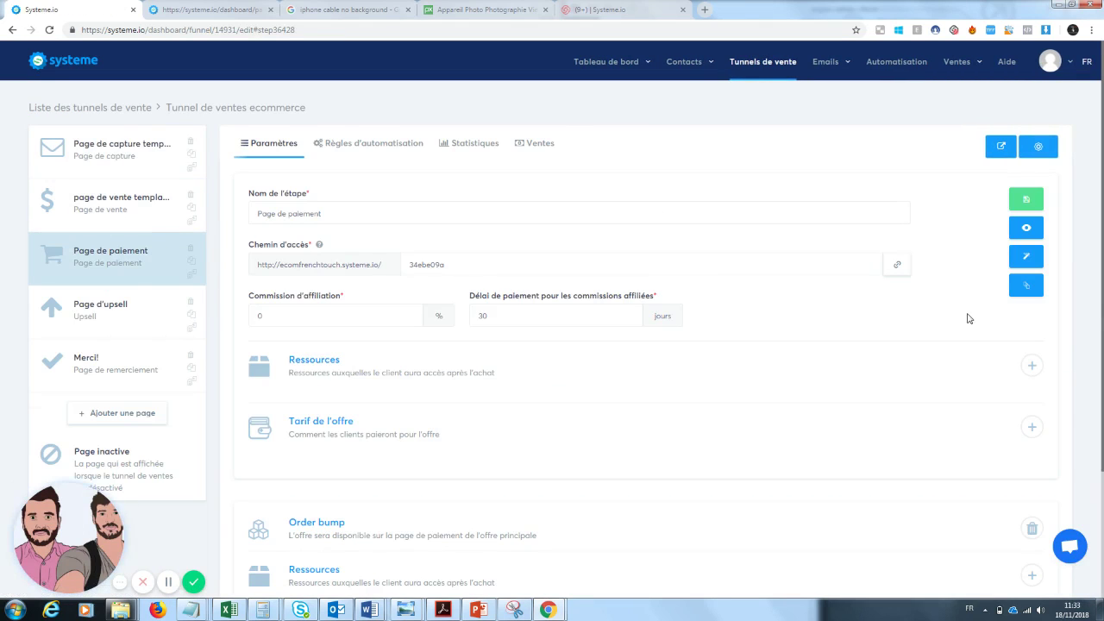
{"action": "scroll", "coordinate": [1097, 432], "scroll_direction": "down", "scroll_amount": 1}
{"action": "left_click", "coordinate": [1031, 457]}
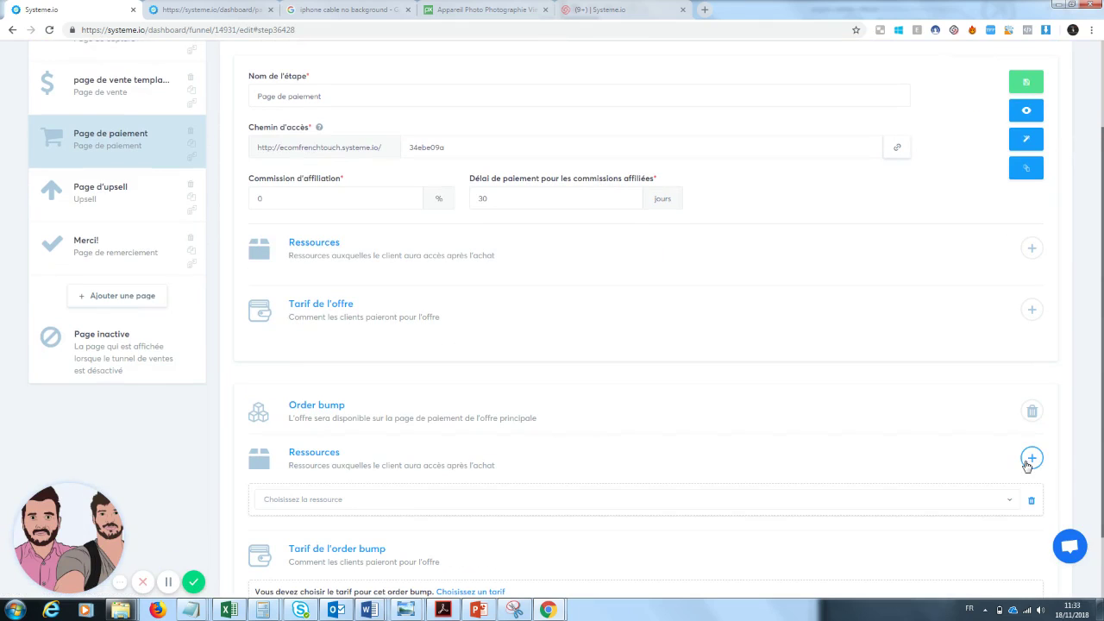
{"action": "left_click", "coordinate": [424, 491]}
{"action": "left_click", "coordinate": [333, 478]}
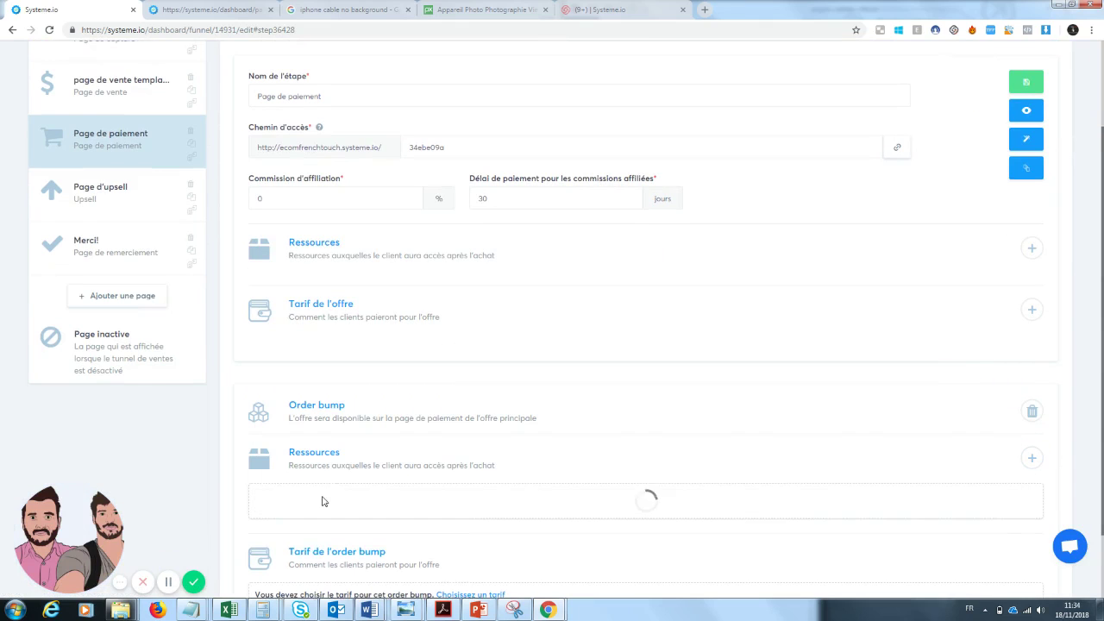
{"action": "left_click", "coordinate": [338, 539]}
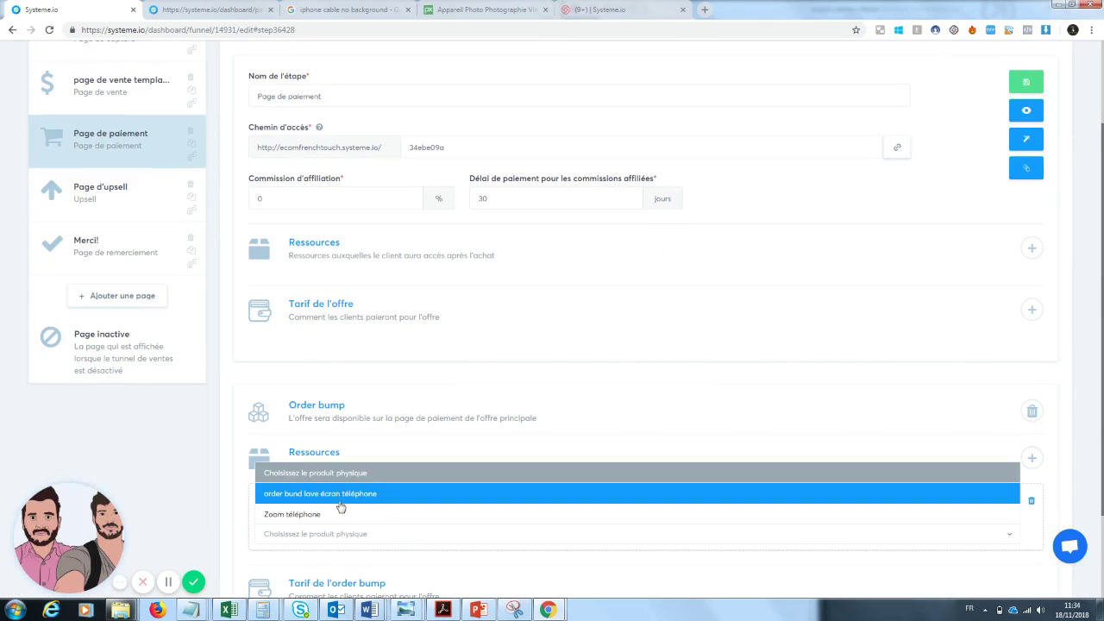
{"action": "left_click", "coordinate": [340, 506]}
Start a new order bump price with offer name and transaction description "lave écran" and product name "Clean Screnn : l'écran 100% propre".
{"action": "scroll", "coordinate": [451, 513], "scroll_direction": "down", "scroll_amount": 2}
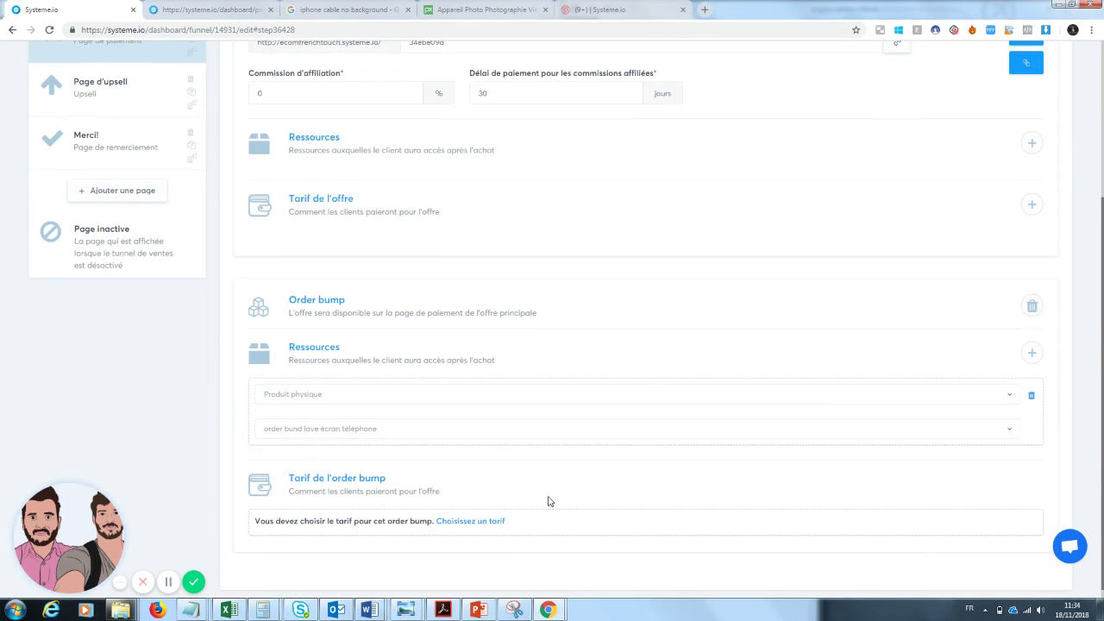
{"action": "left_click", "coordinate": [472, 522]}
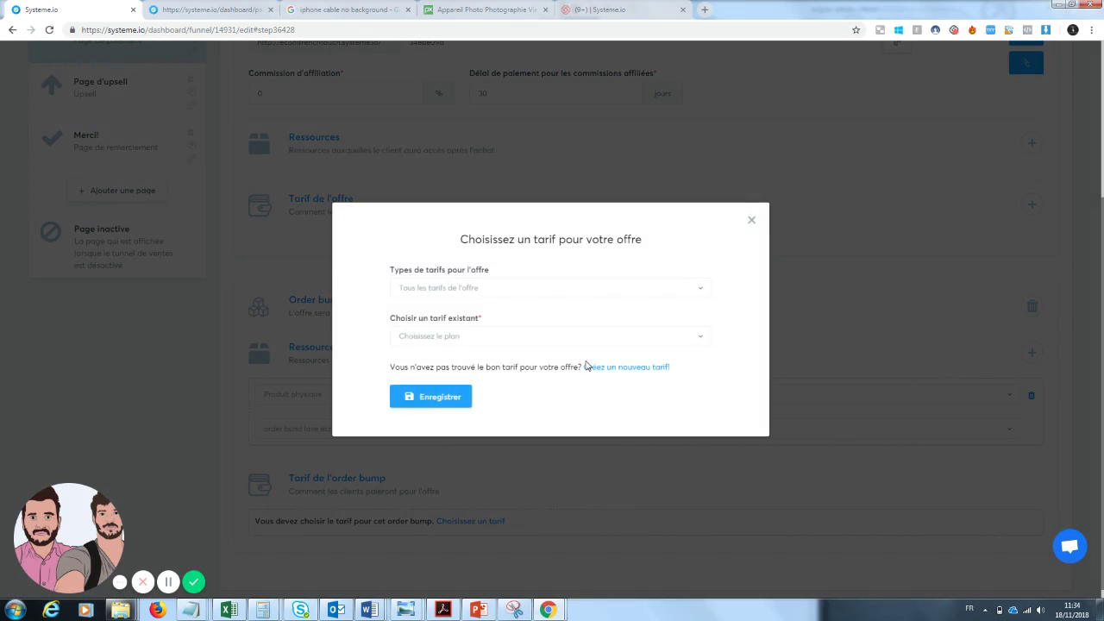
{"action": "left_click", "coordinate": [614, 367]}
{"action": "type", "text": "la"}
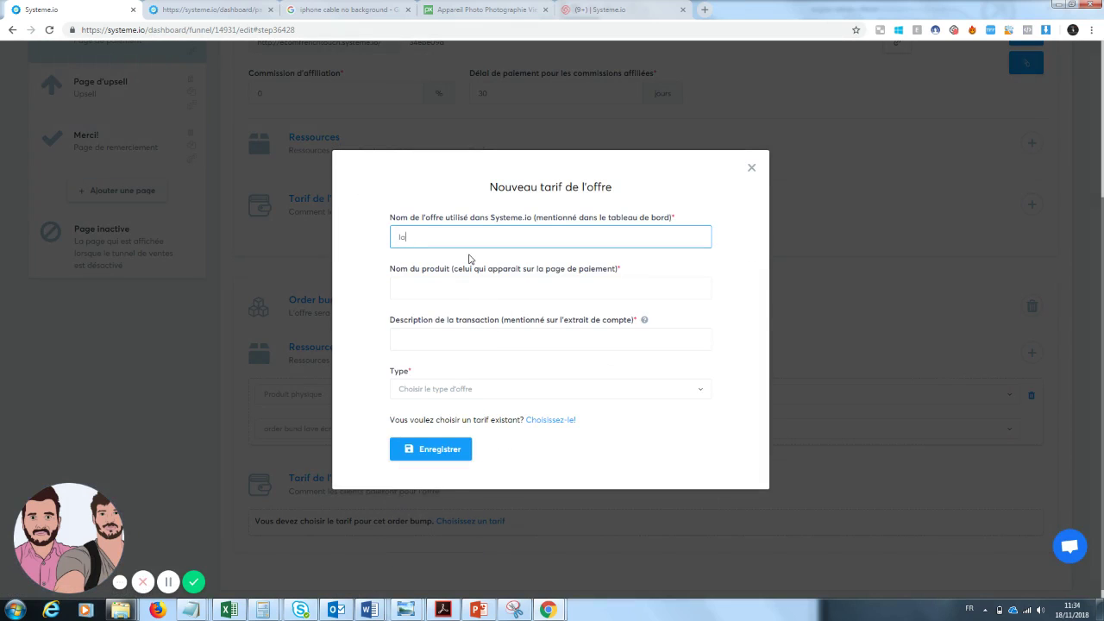
{"action": "type", "text": "ve écran"}
{"action": "left_click", "coordinate": [444, 288]}
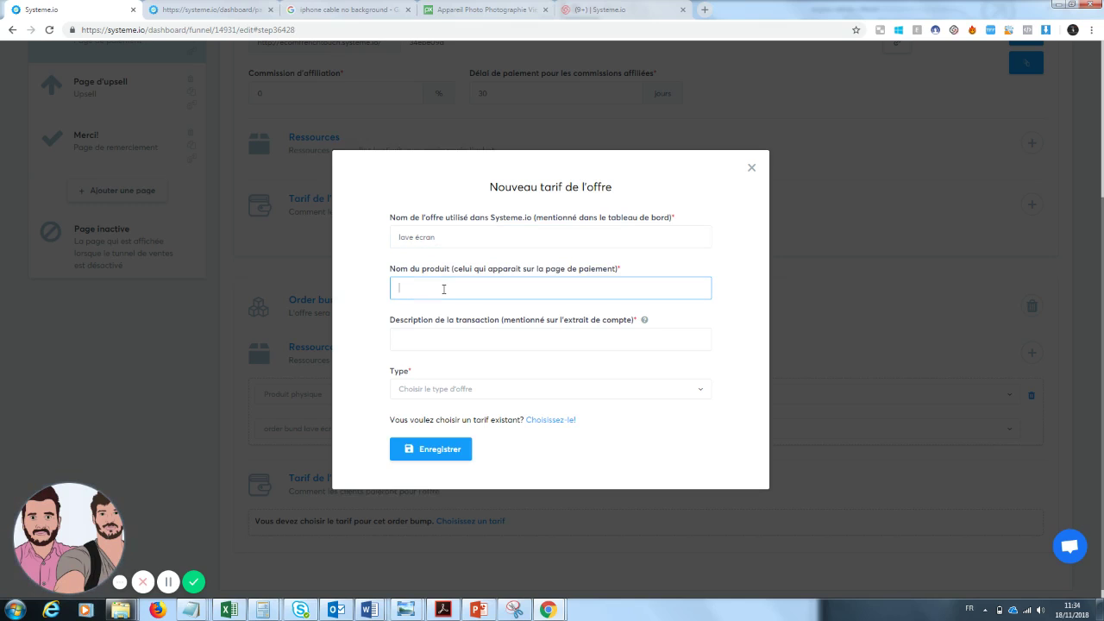
{"action": "type", "text": "C"}
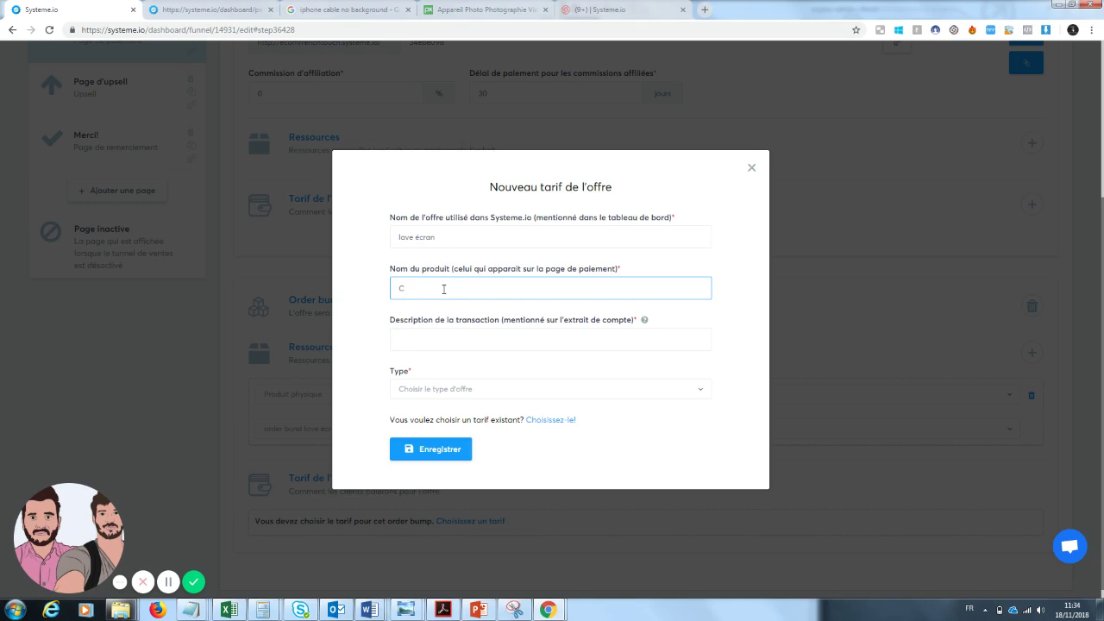
{"action": "type", "text": "lean Screen : l'écran 100% propre"}
{"action": "left_click", "coordinate": [437, 345]}
{"action": "type", "text": "la"}
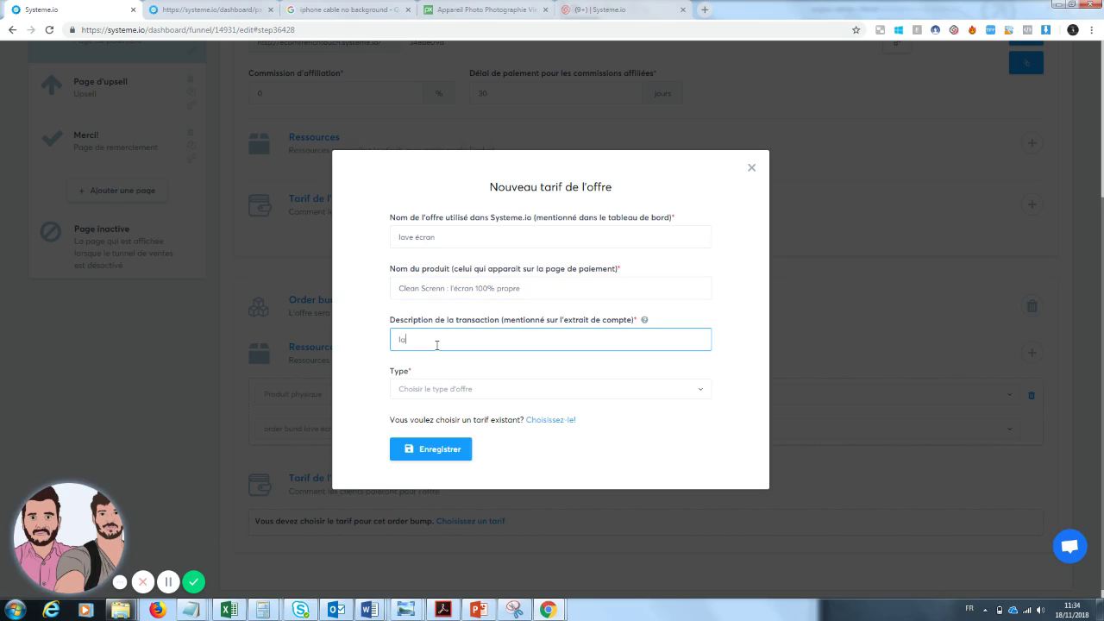
{"action": "type", "text": "ve écran"}
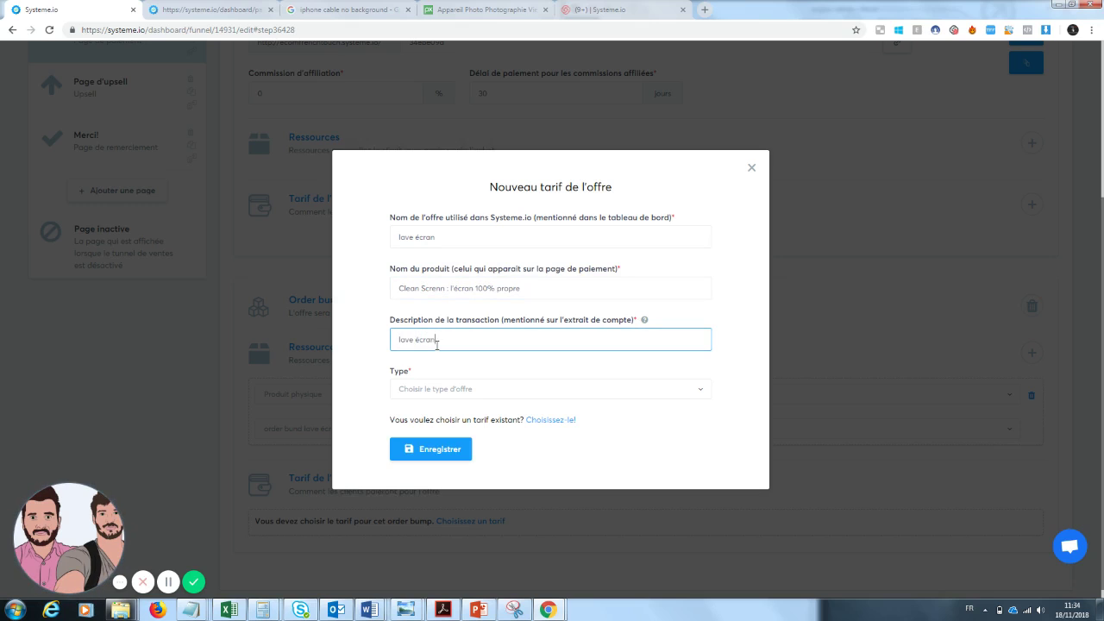
Set the order bump price to Paiement unique with an amount of 10 €, correct the transaction description and save the price.
{"action": "left_click", "coordinate": [433, 392]}
{"action": "left_click", "coordinate": [431, 431]}
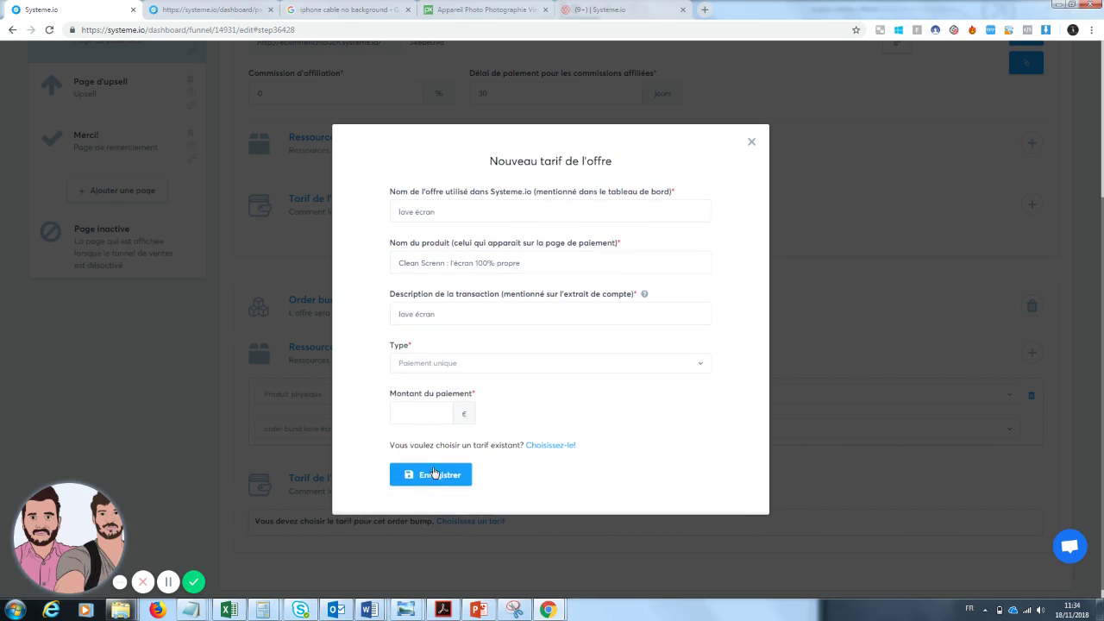
{"action": "left_click", "coordinate": [419, 416]}
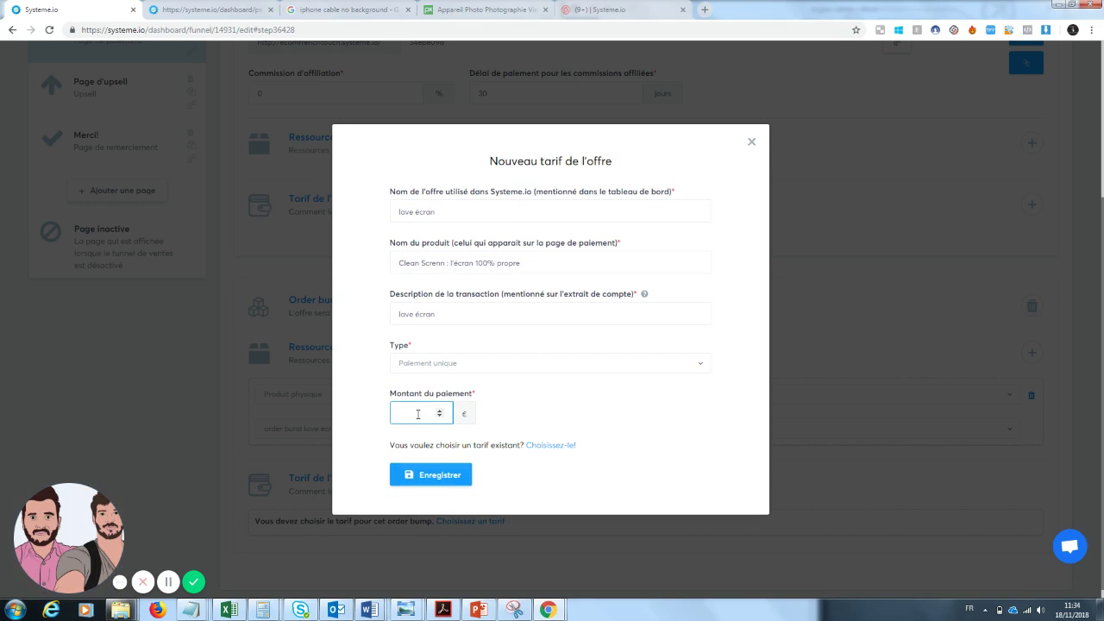
{"action": "type", "text": "10"}
{"action": "left_click", "coordinate": [431, 471]}
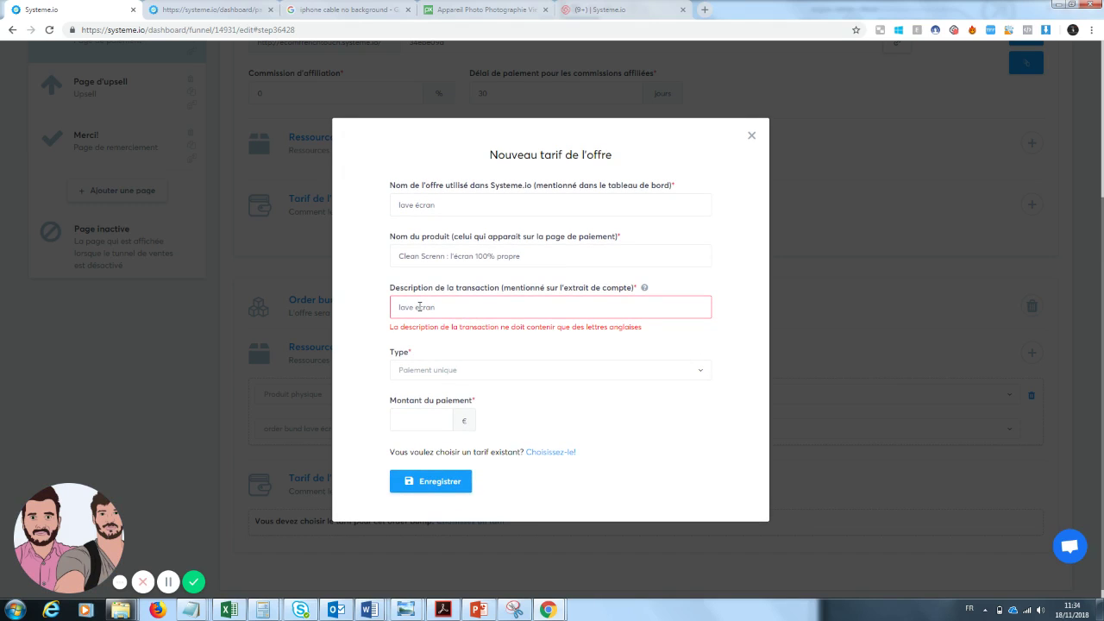
{"action": "key", "text": "Tab"}
{"action": "left_click", "coordinate": [442, 481]}
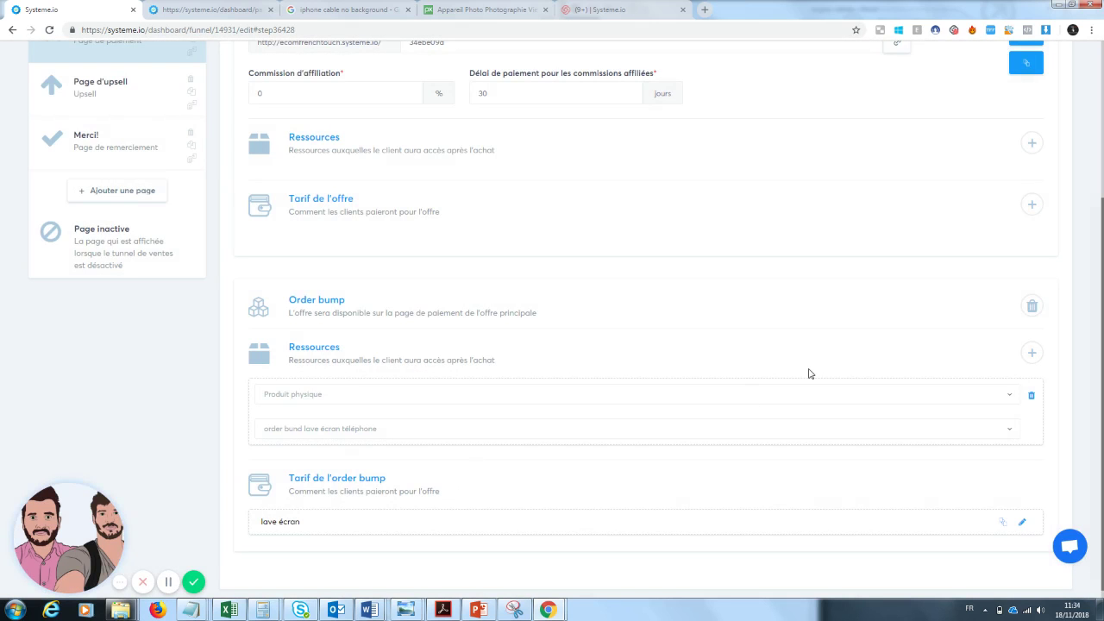
Save the payment page step and preview the live page down to its order bump offer.
{"action": "scroll", "coordinate": [1102, 269], "scroll_direction": "up", "scroll_amount": 5}
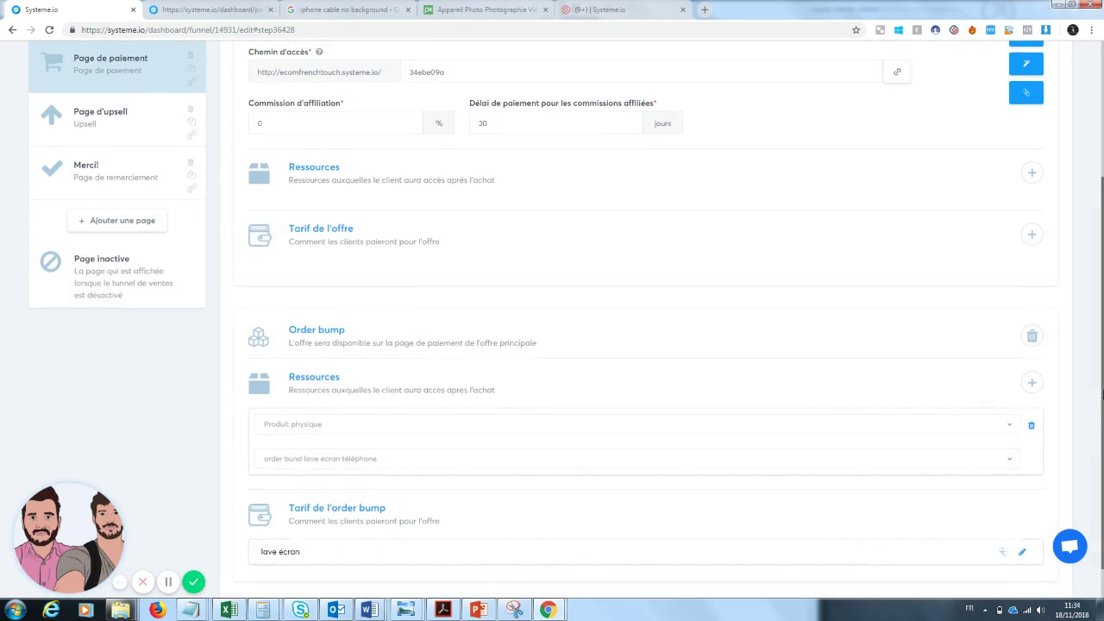
{"action": "left_click", "coordinate": [1026, 199]}
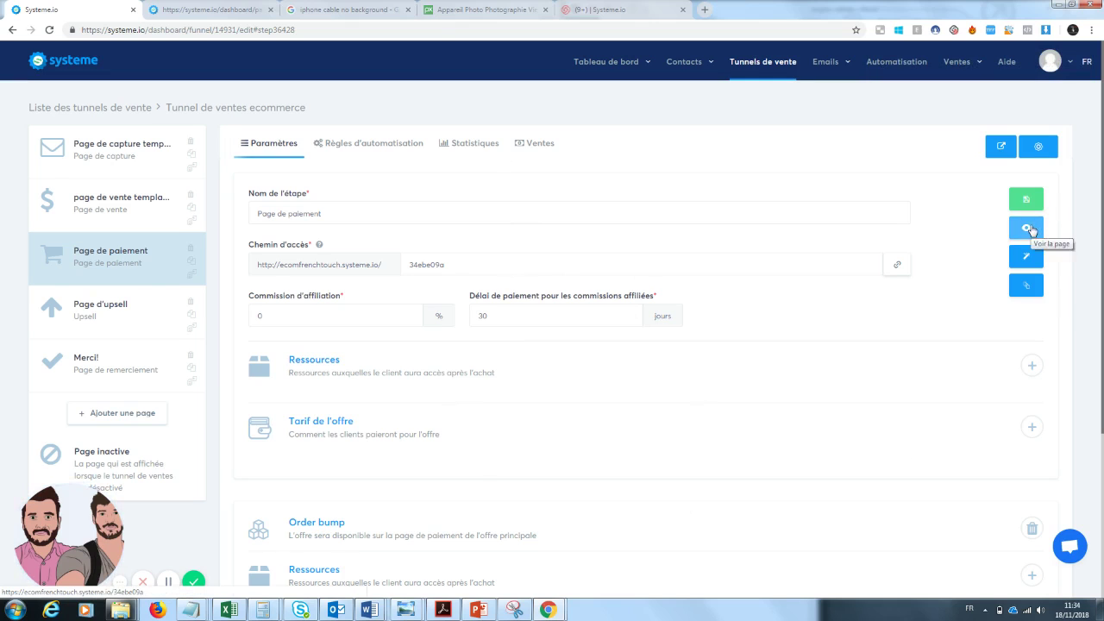
{"action": "left_click", "coordinate": [1026, 228]}
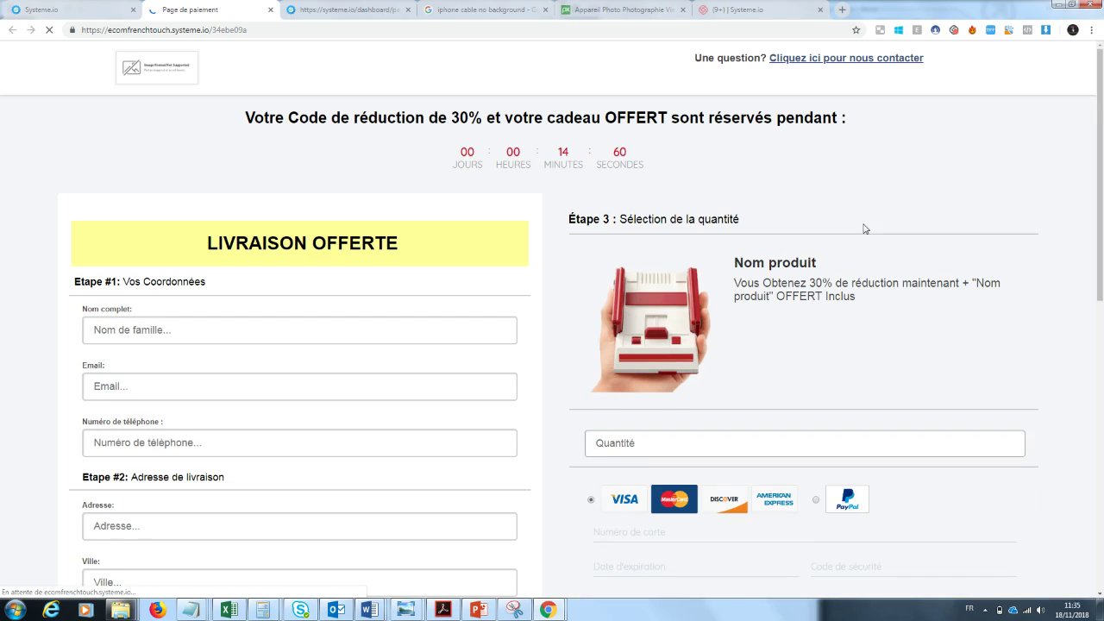
{"action": "left_click_drag", "start_coordinate": [1101, 120], "coordinate": [1102, 154]}
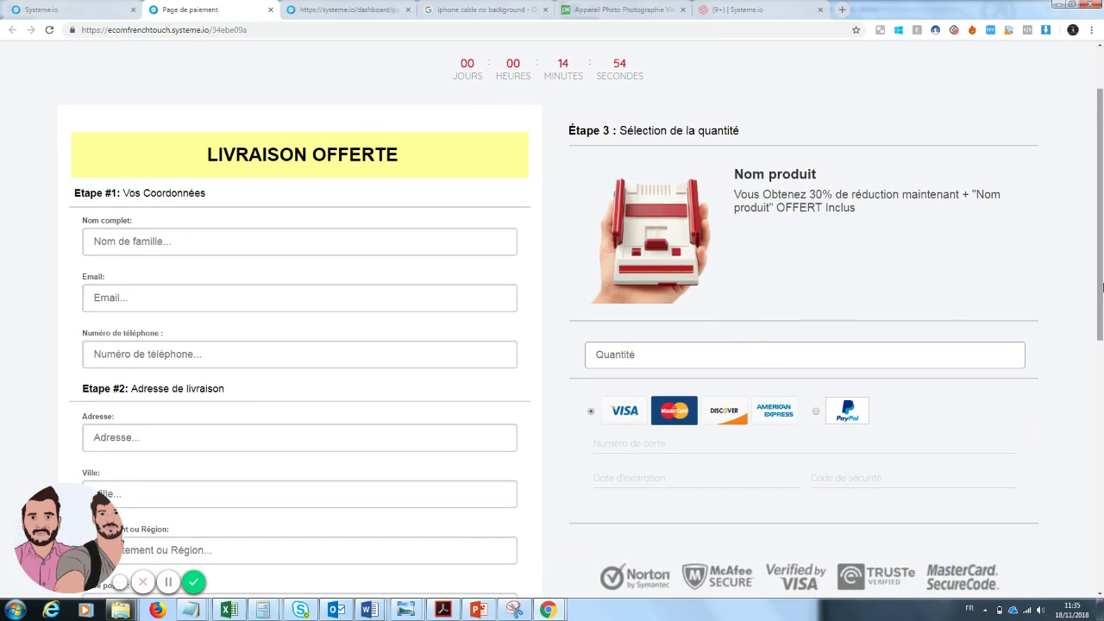
{"action": "left_click_drag", "start_coordinate": [1101, 305], "coordinate": [1101, 399]}
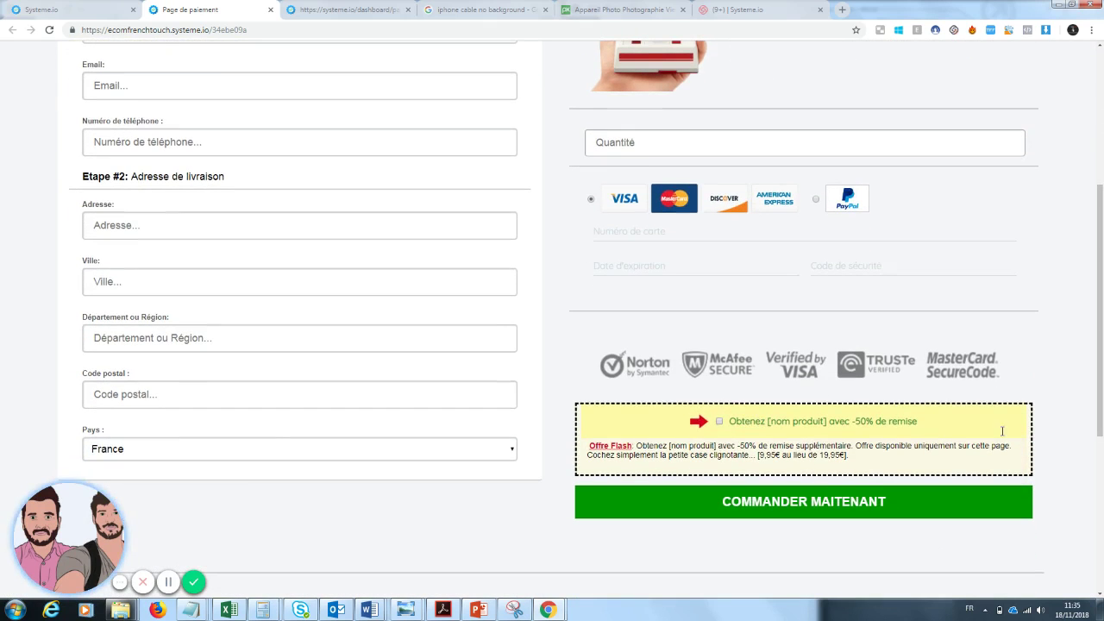
{"action": "scroll", "coordinate": [752, 460], "scroll_direction": "up", "scroll_amount": 4}
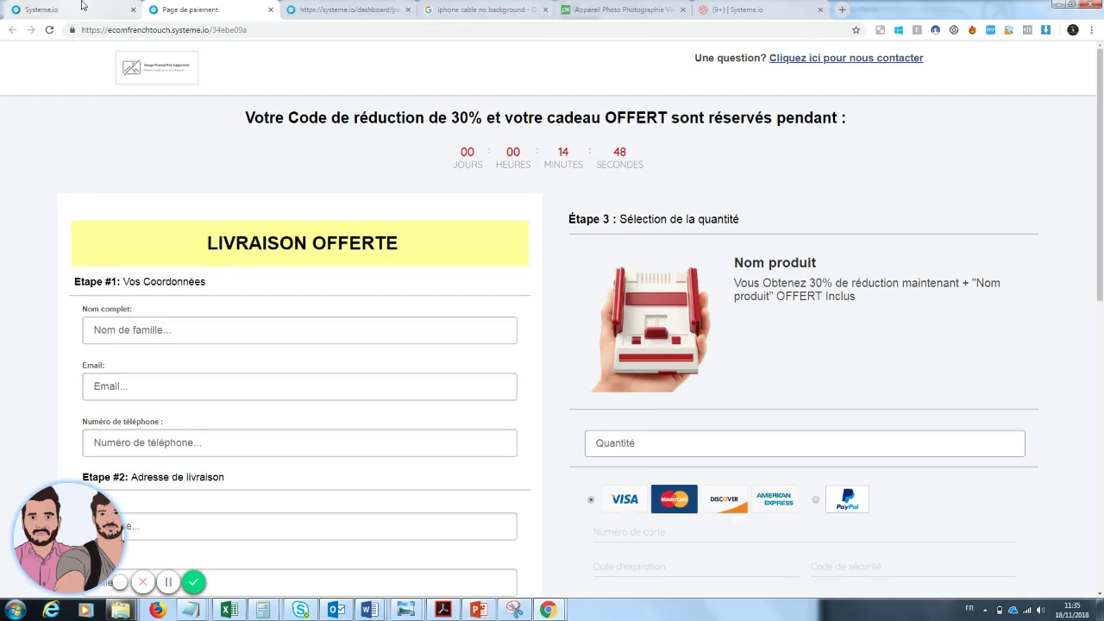
Open the payment page in the page editor and delete "et votre cadeau OFFERT" from the headline above the countdown.
{"action": "left_click", "coordinate": [74, 11]}
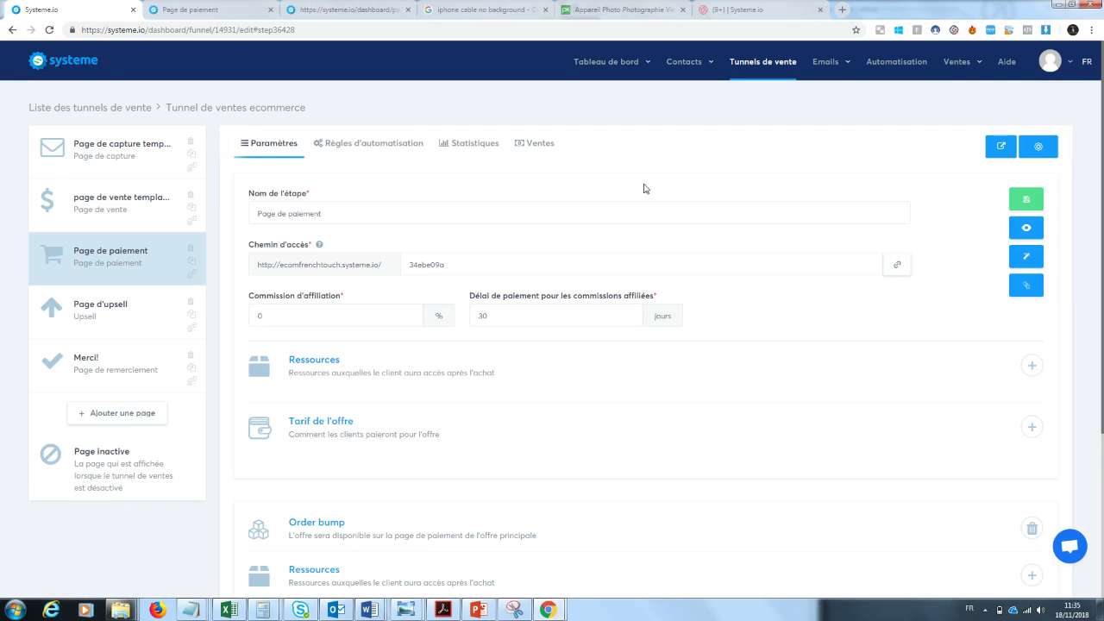
{"action": "left_click", "coordinate": [1026, 257]}
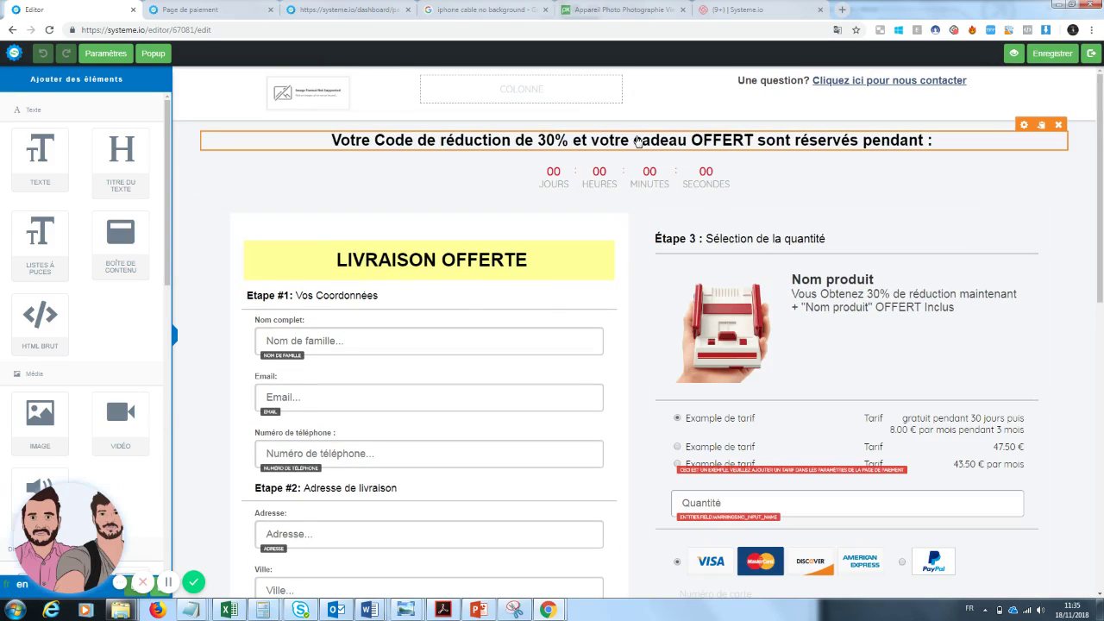
{"action": "left_click", "coordinate": [715, 149]}
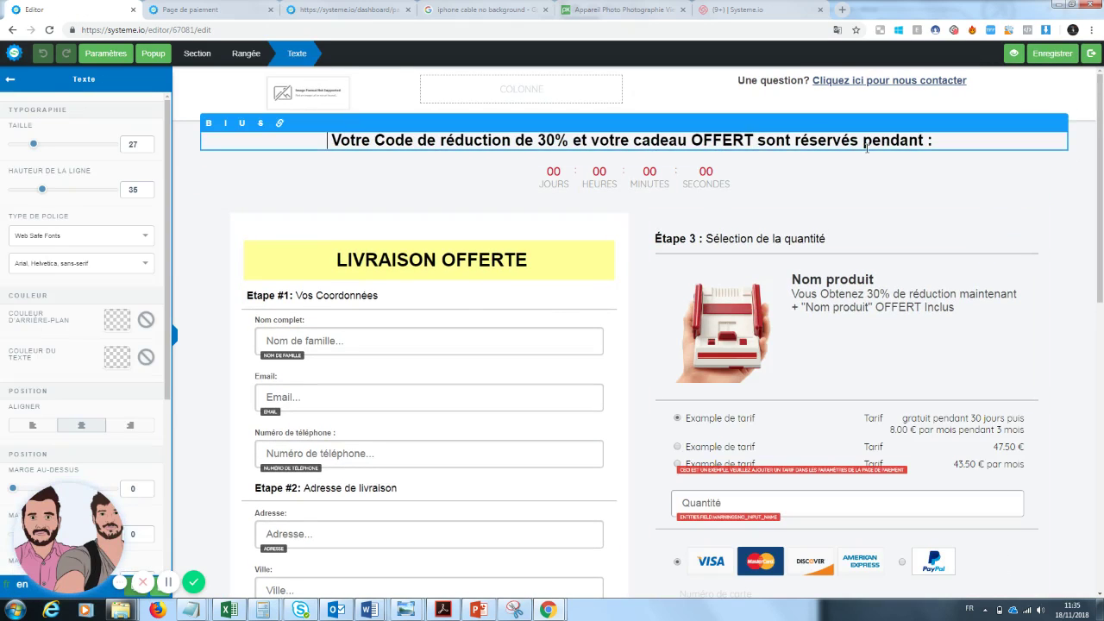
{"action": "left_click_drag", "start_coordinate": [758, 143], "coordinate": [588, 141]}
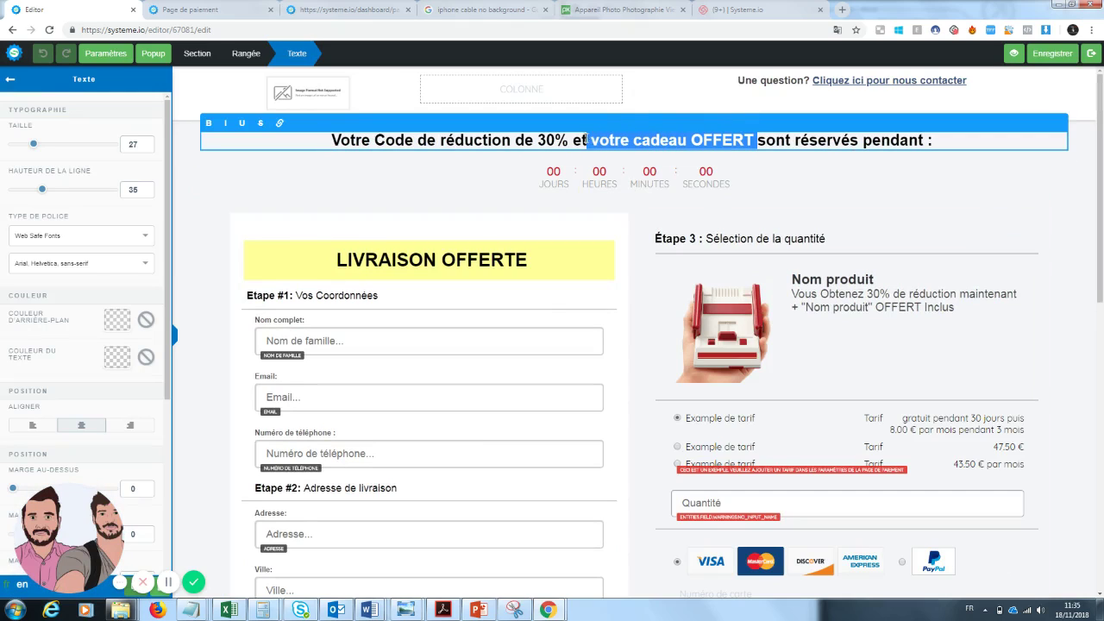
{"action": "key", "text": "BackSpace"}
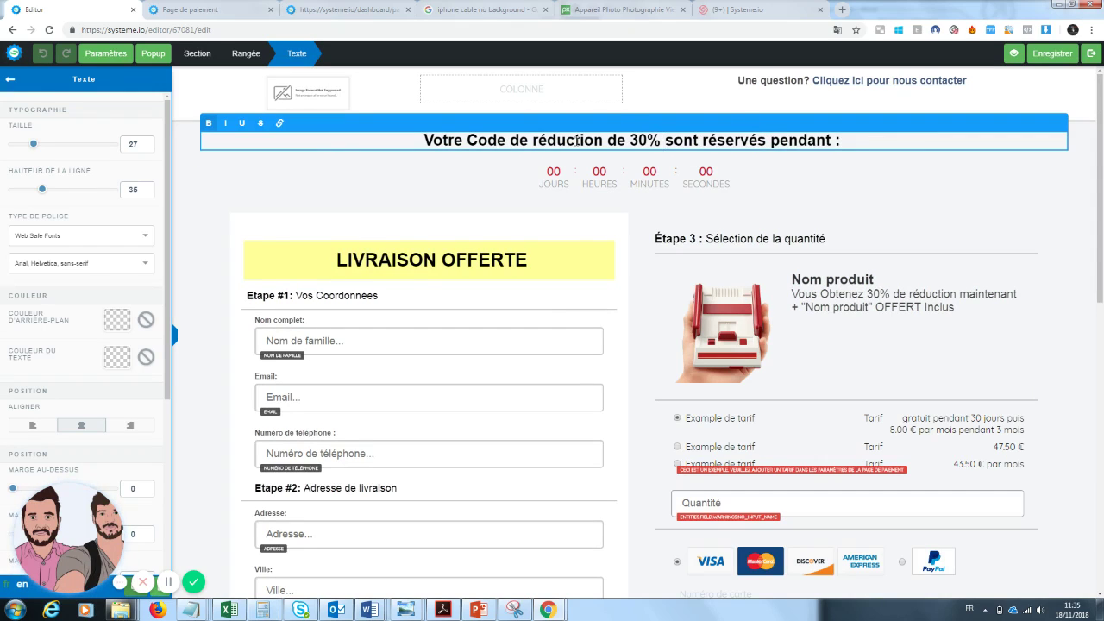
Replace "sont" with "est" in the discount code headline, keeping "de" before 30%.
{"action": "left_click", "coordinate": [623, 138]}
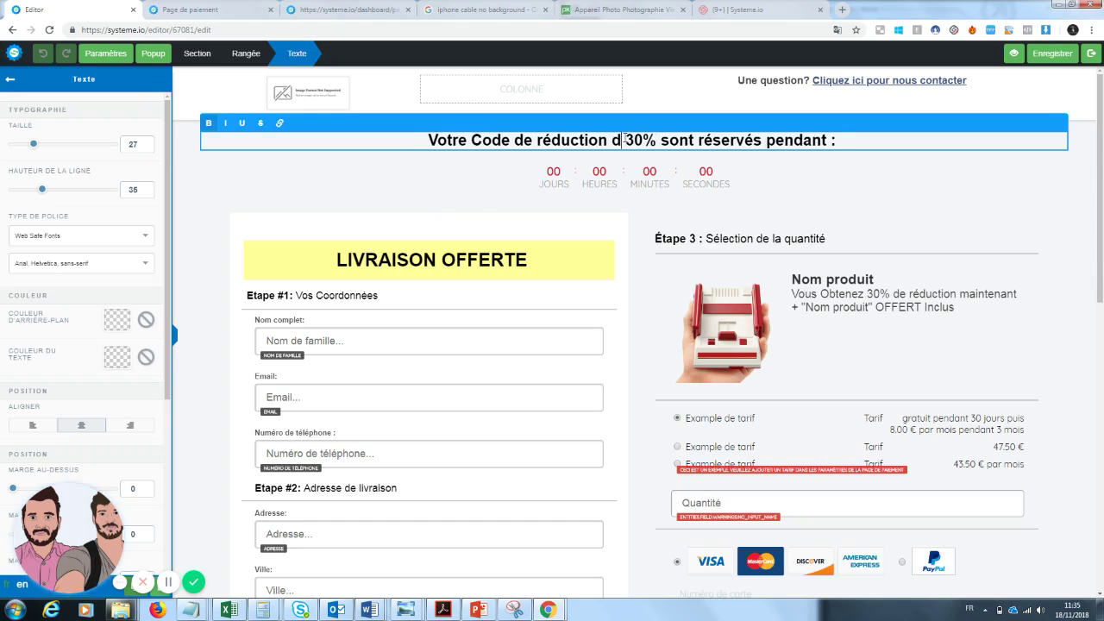
{"action": "left_click_drag", "start_coordinate": [699, 139], "coordinate": [676, 140]}
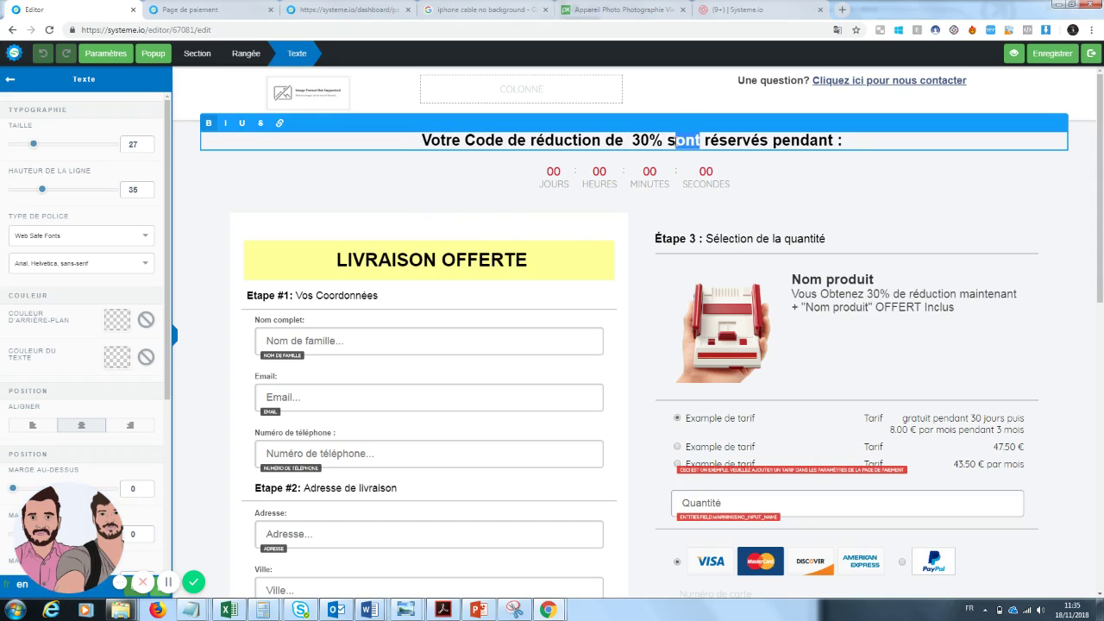
{"action": "type", "text": "est"}
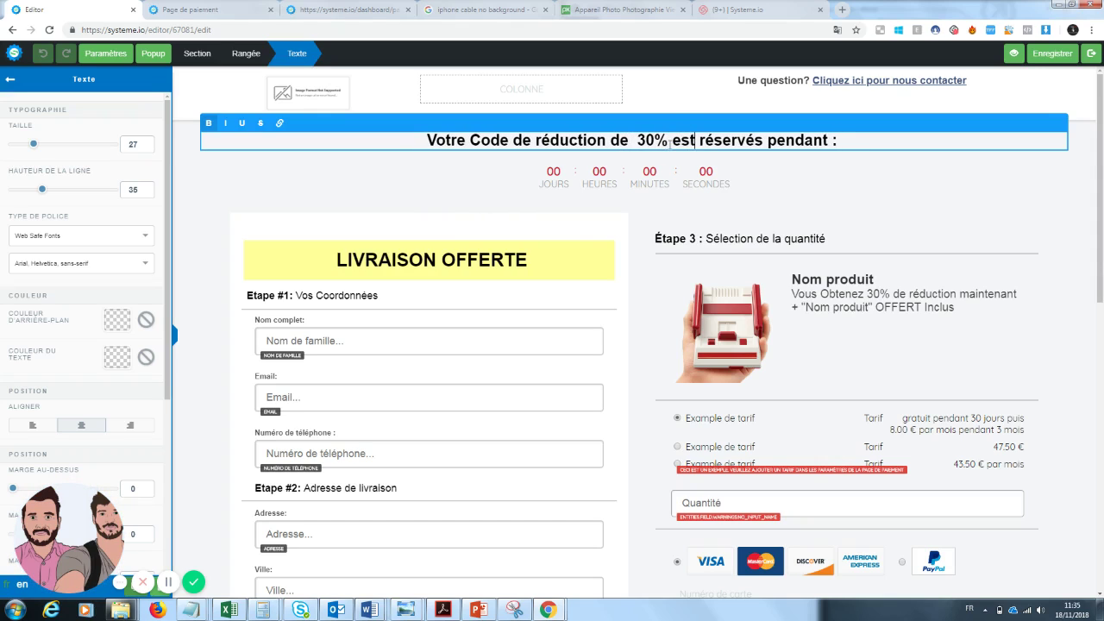
Correct "réservés" to "réservé" in the discount code headline above the countdown.
{"action": "left_click", "coordinate": [756, 142]}
{"action": "key", "text": "BackSpace"}
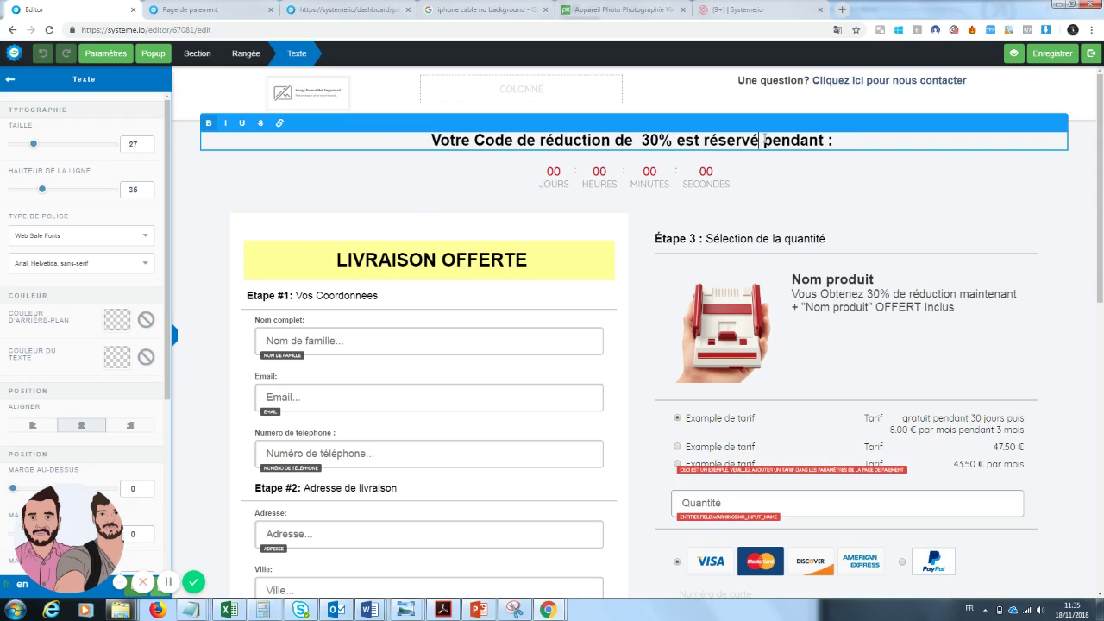
{"action": "left_click", "coordinate": [931, 232]}
Renumber the "Sélection de la quantité" heading from step 3 as "Étape 2".
{"action": "left_click_drag", "start_coordinate": [1102, 194], "coordinate": [1101, 231]}
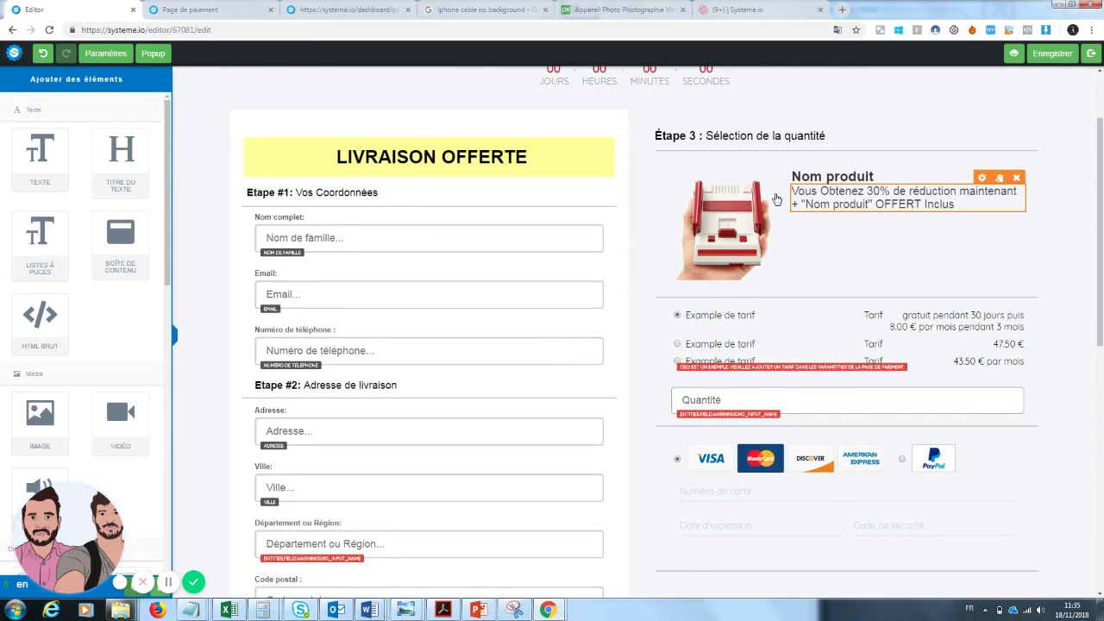
{"action": "left_click", "coordinate": [696, 138]}
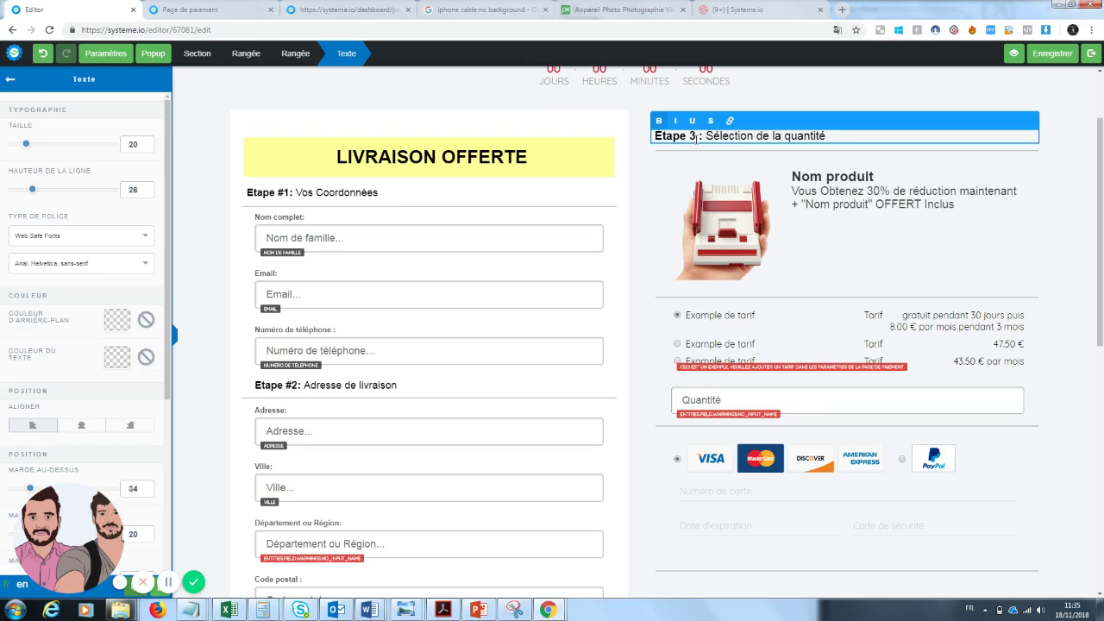
{"action": "key", "text": "BackSpace"}
{"action": "type", "text": "2"}
Replace the product image beside the product name with the uploaded black and red smartphone lens picture (tech-worlds-strongest-smartphone-lens).
{"action": "left_click", "coordinate": [727, 225]}
{"action": "left_click", "coordinate": [736, 166]}
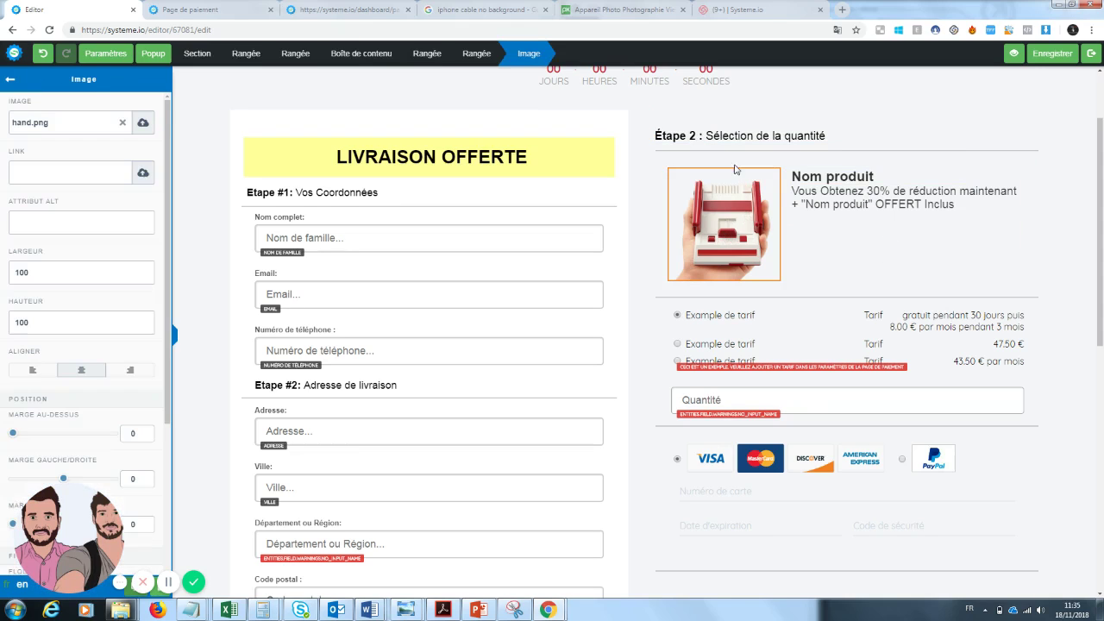
{"action": "left_click", "coordinate": [142, 126]}
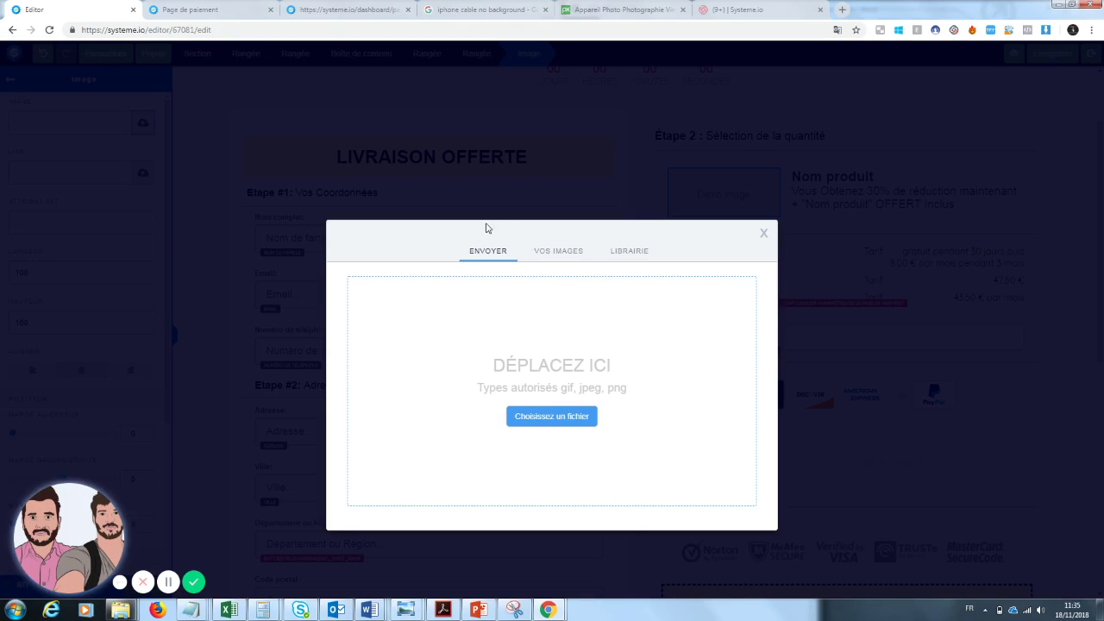
{"action": "left_click", "coordinate": [547, 256]}
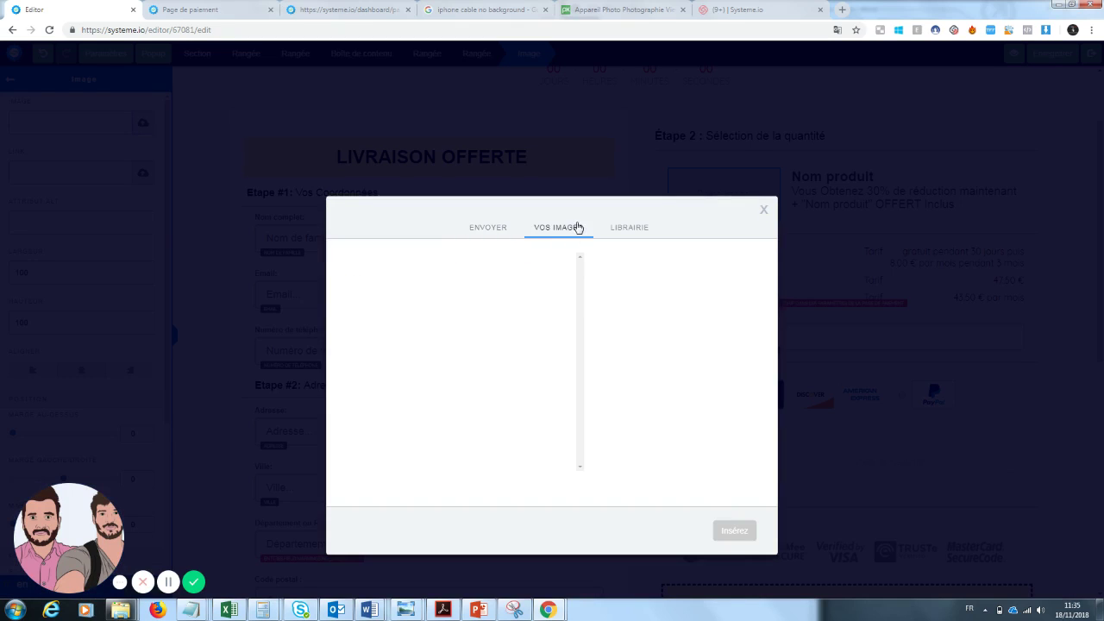
{"action": "left_click", "coordinate": [628, 229]}
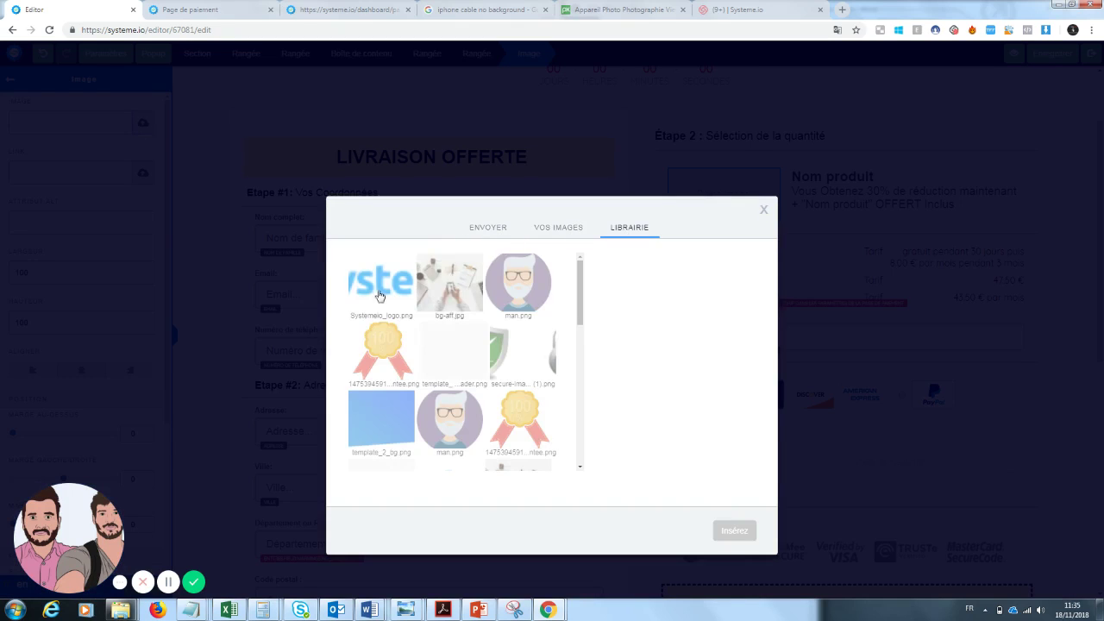
{"action": "left_click", "coordinate": [565, 227]}
{"action": "left_click", "coordinate": [500, 234]}
{"action": "left_click", "coordinate": [562, 237]}
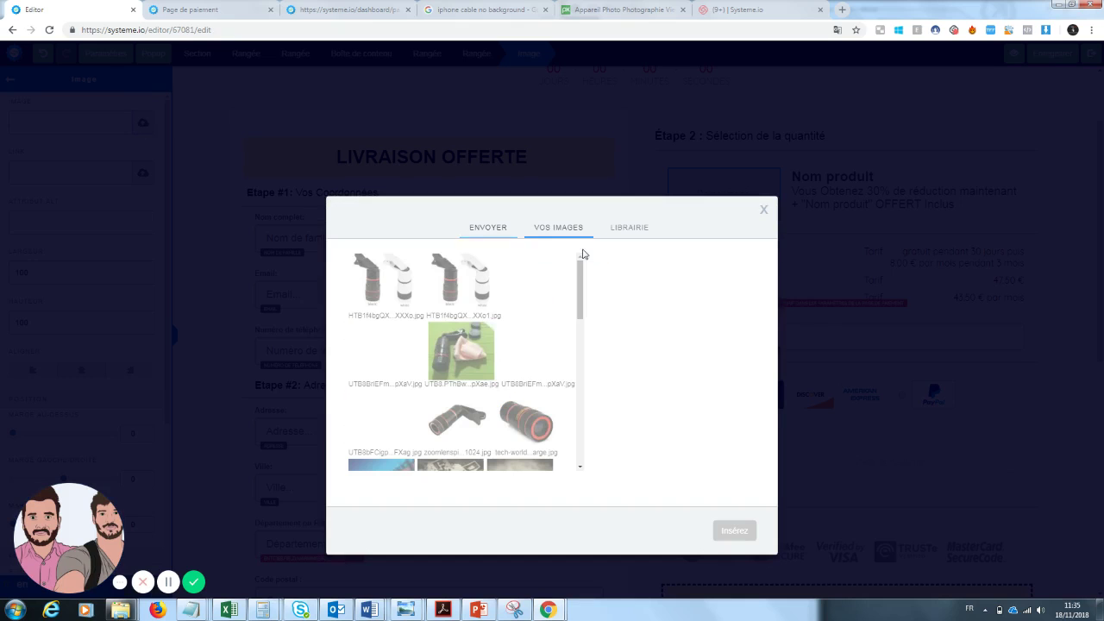
{"action": "left_click", "coordinate": [539, 440]}
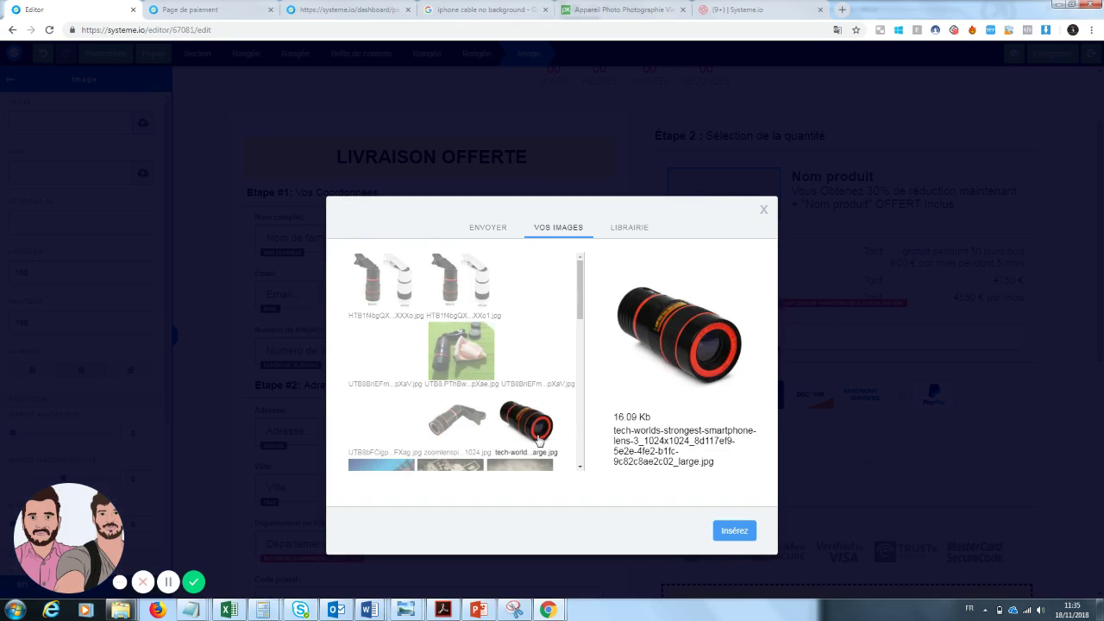
{"action": "left_click", "coordinate": [734, 530]}
{"action": "left_click", "coordinate": [862, 217]}
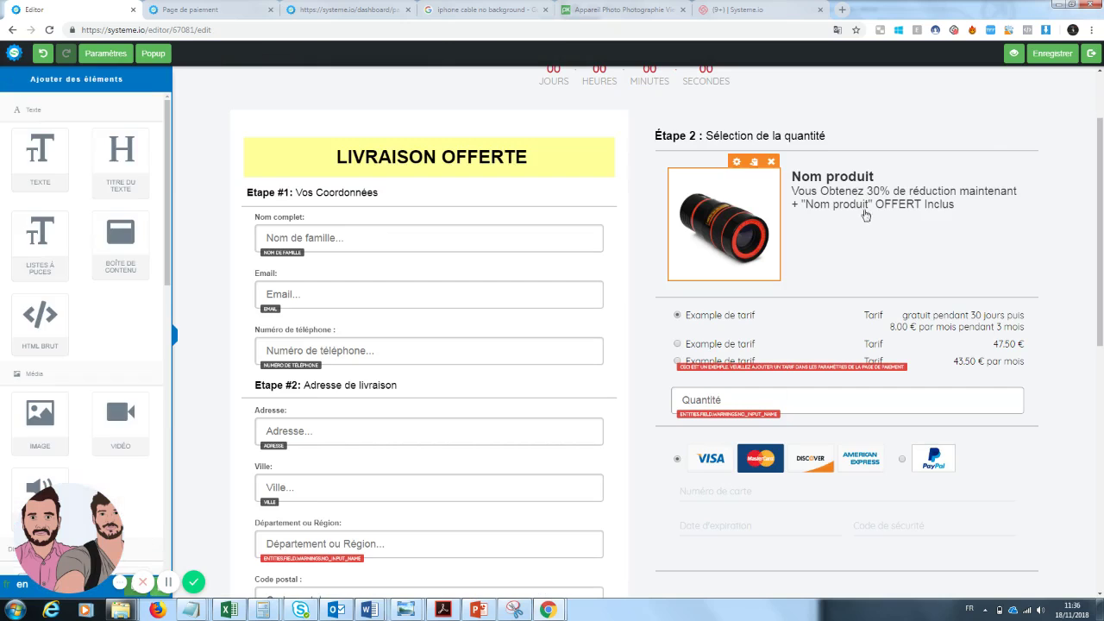
Replace the "Nom produit" title next to the product image with "Zoom Pro".
{"action": "left_click", "coordinate": [880, 178]}
{"action": "left_click_drag", "start_coordinate": [880, 177], "coordinate": [807, 176]}
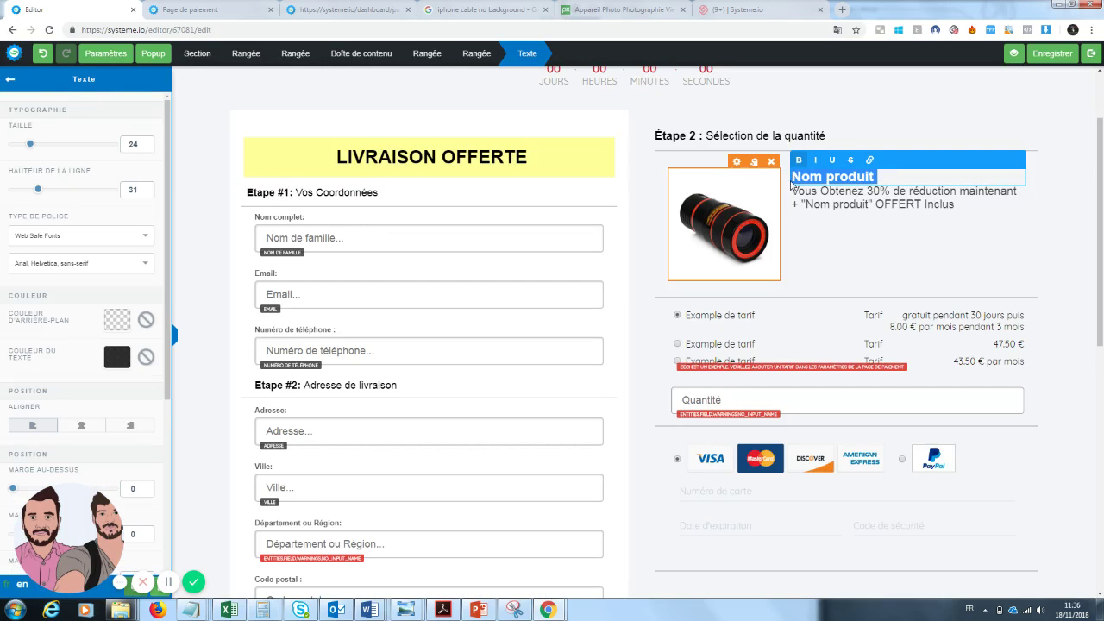
{"action": "type", "text": "Zoom Pro"}
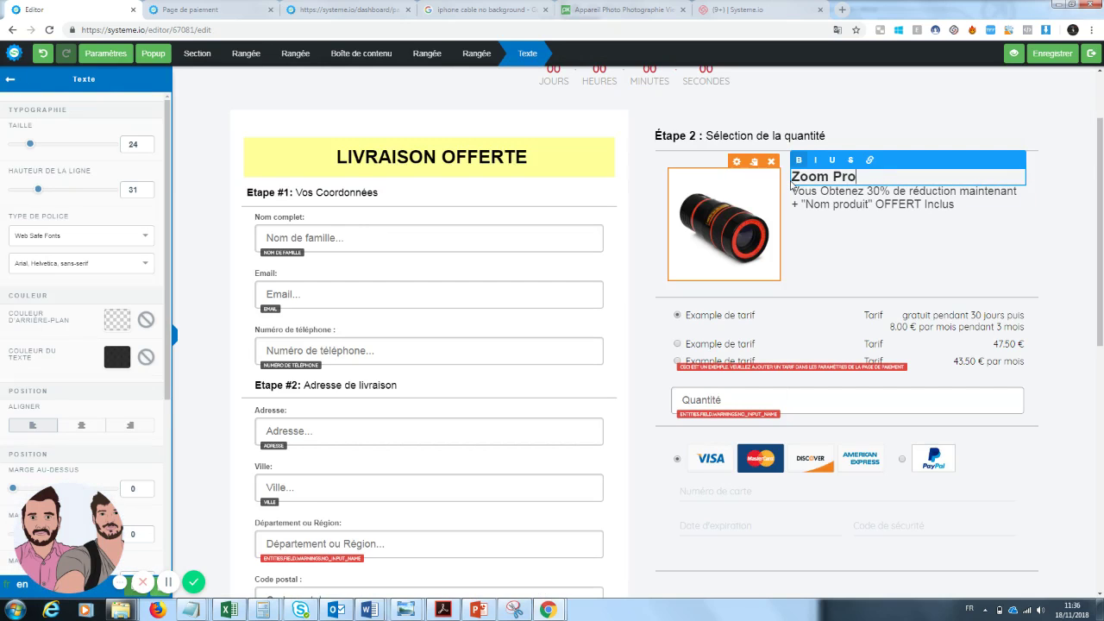
{"action": "left_click", "coordinate": [951, 207]}
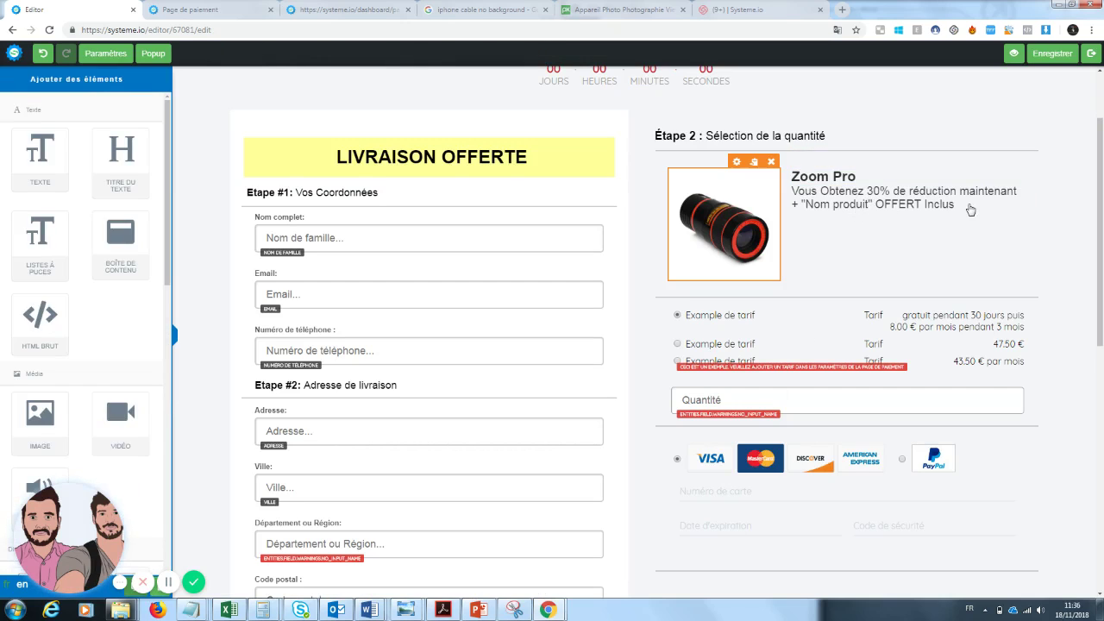
Replace "Nom produit" OFFERT Inclus in the product description with "une garantie de 30 jours", keeping the plus sign.
{"action": "left_click", "coordinate": [970, 210]}
{"action": "left_click_drag", "start_coordinate": [954, 205], "coordinate": [806, 205]}
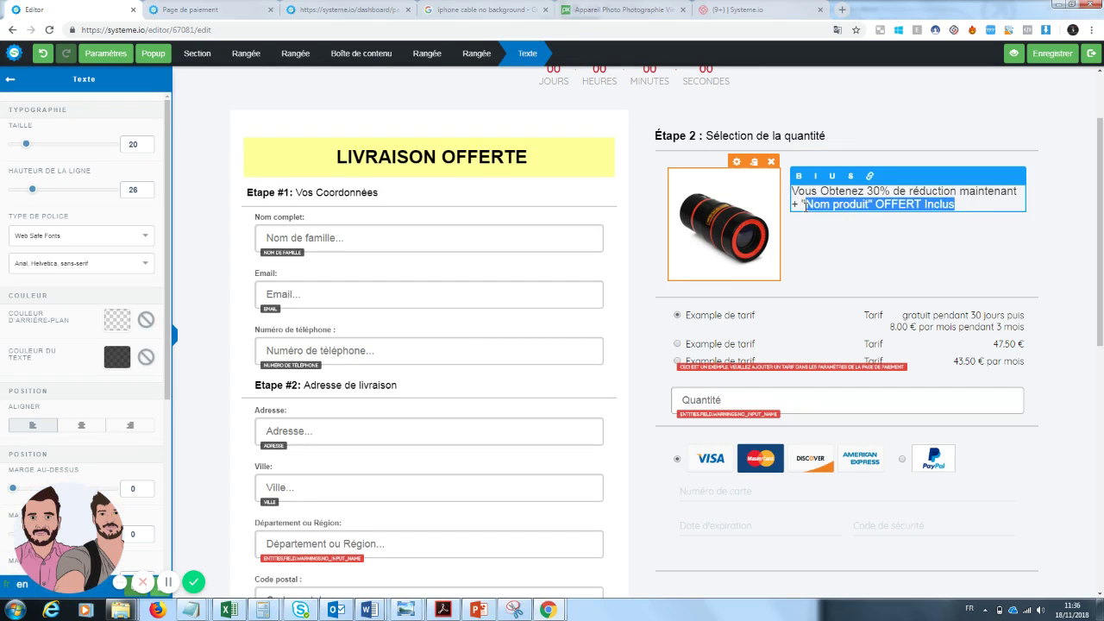
{"action": "key", "text": "BackSpace"}
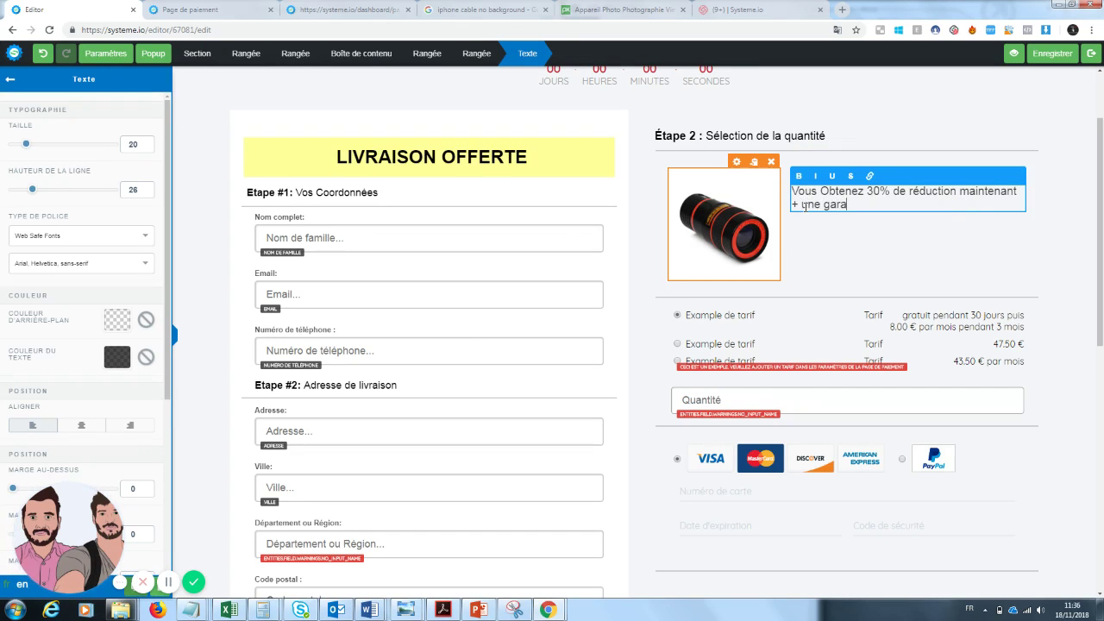
{"action": "type", "text": "une garantie de 30 jours"}
{"action": "left_click", "coordinate": [850, 272]}
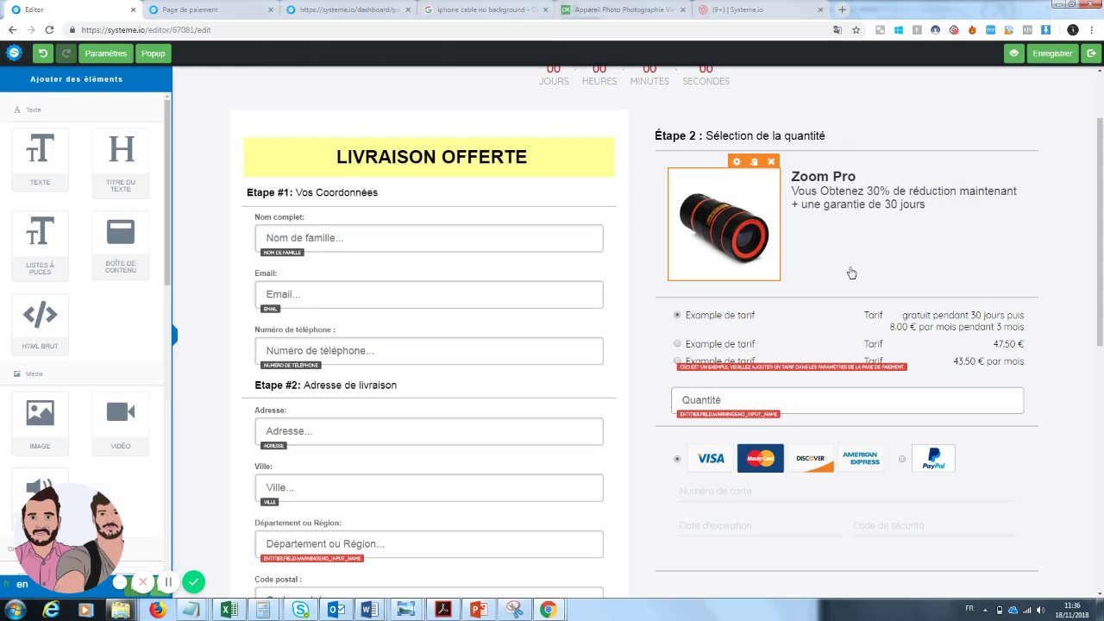
{"action": "scroll", "coordinate": [1101, 272], "scroll_direction": "down", "scroll_amount": 1}
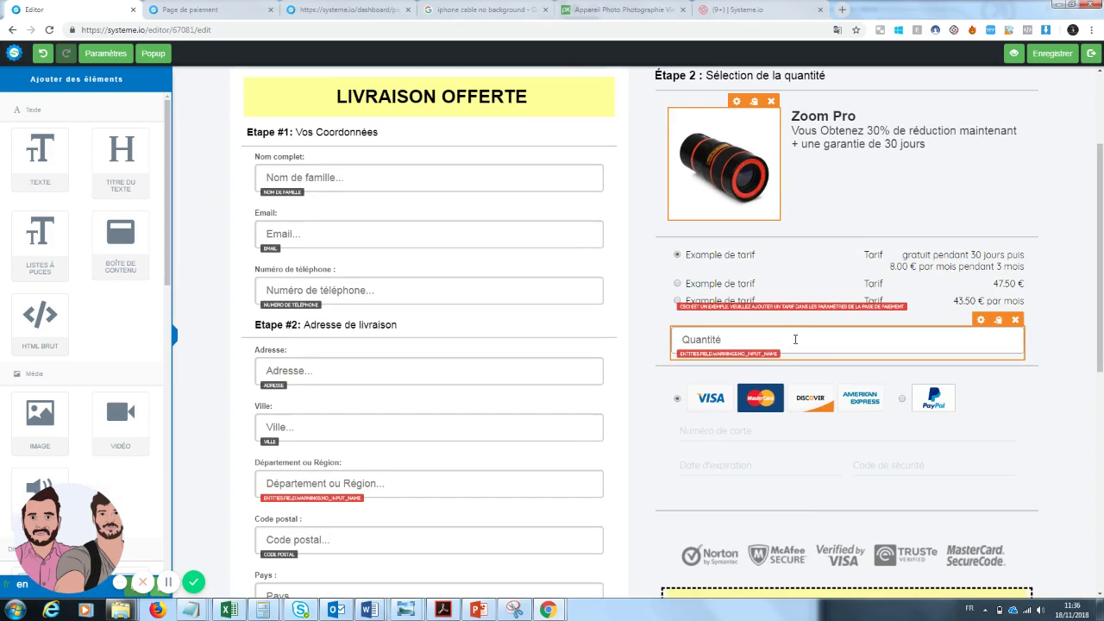
{"action": "left_click", "coordinate": [766, 340]}
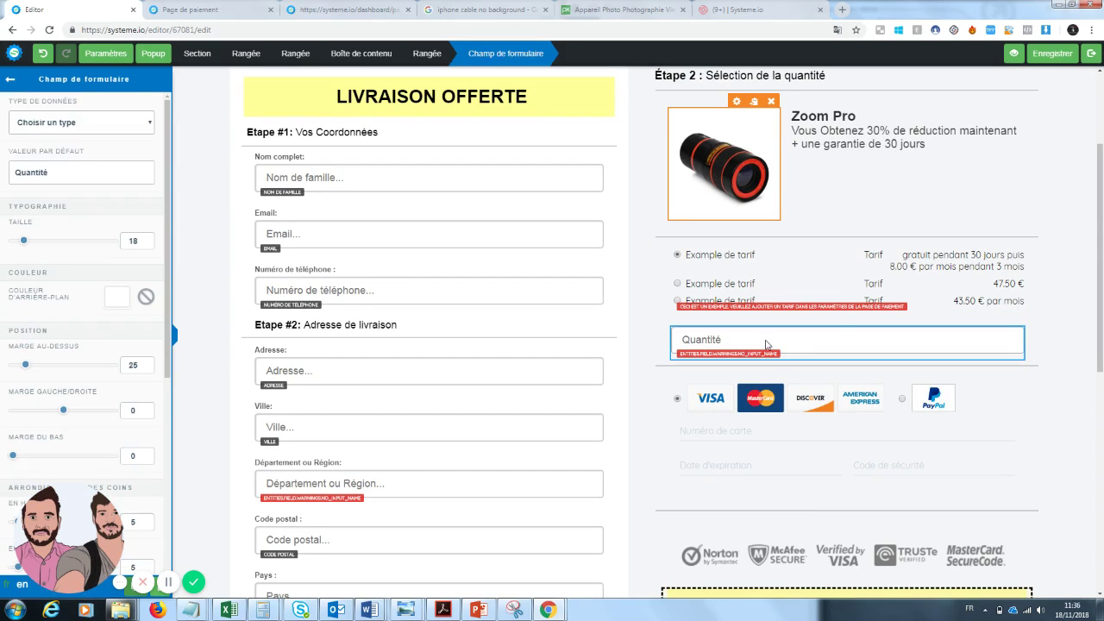
{"action": "left_click", "coordinate": [107, 125]}
{"action": "left_click", "coordinate": [107, 125]}
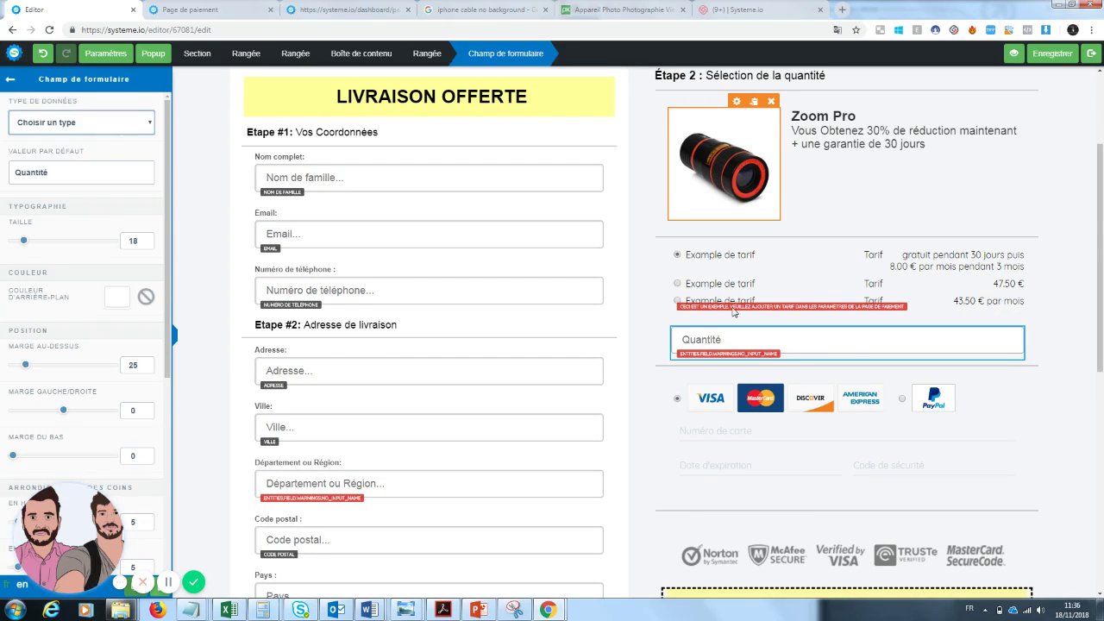
{"action": "left_click", "coordinate": [1078, 335]}
Delete the Quantité form field below the price options and confirm its removal.
{"action": "scroll", "coordinate": [1078, 334], "scroll_direction": "down", "scroll_amount": 1}
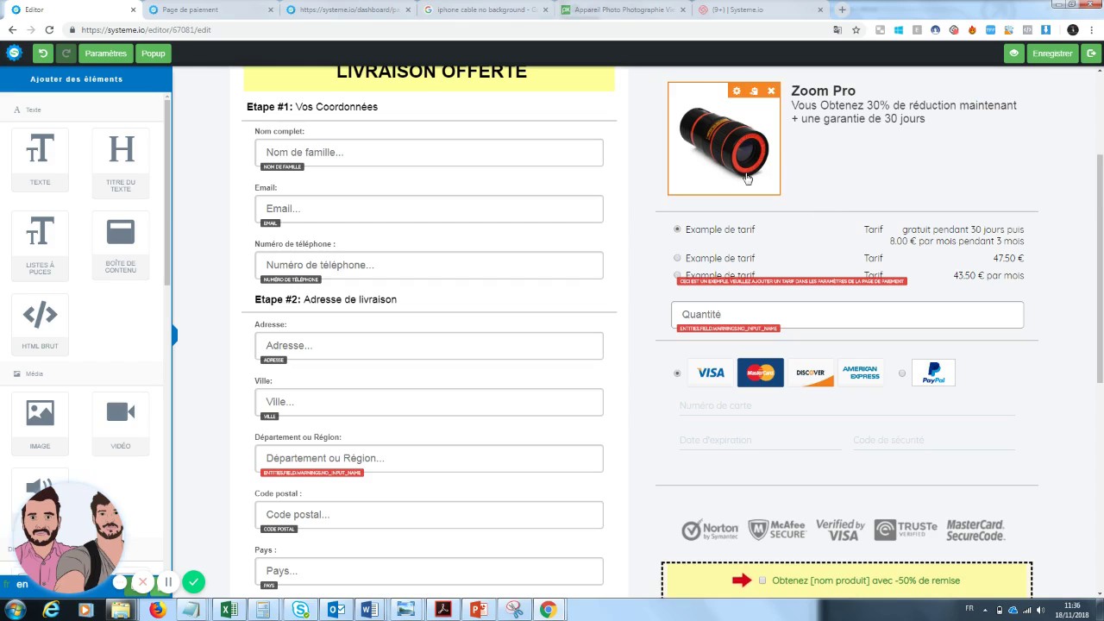
{"action": "left_click", "coordinate": [1016, 295]}
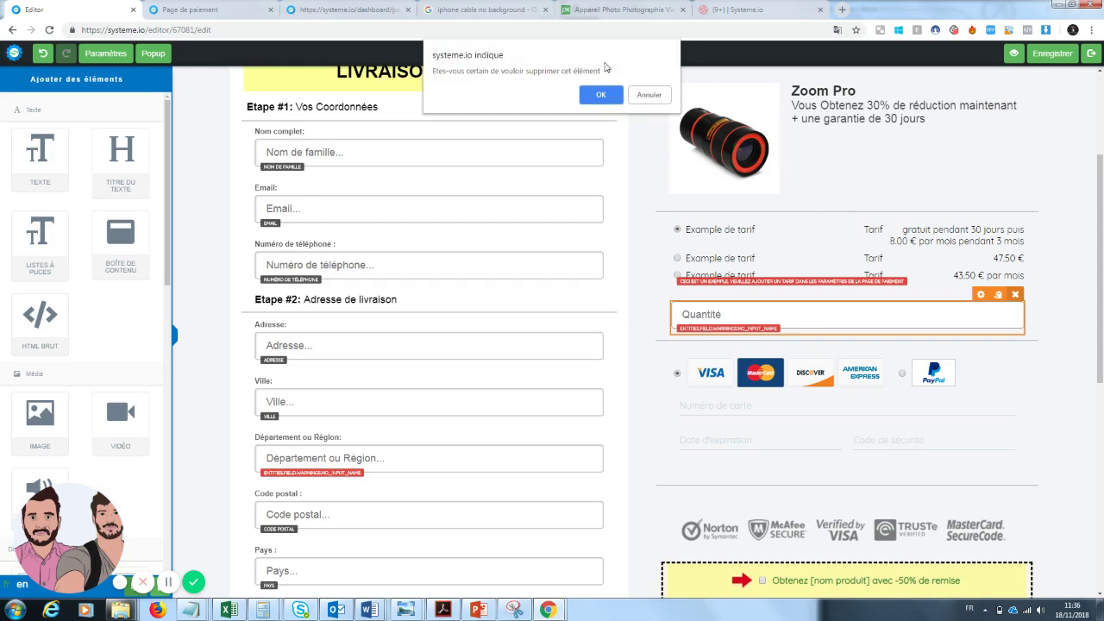
{"action": "left_click", "coordinate": [601, 95]}
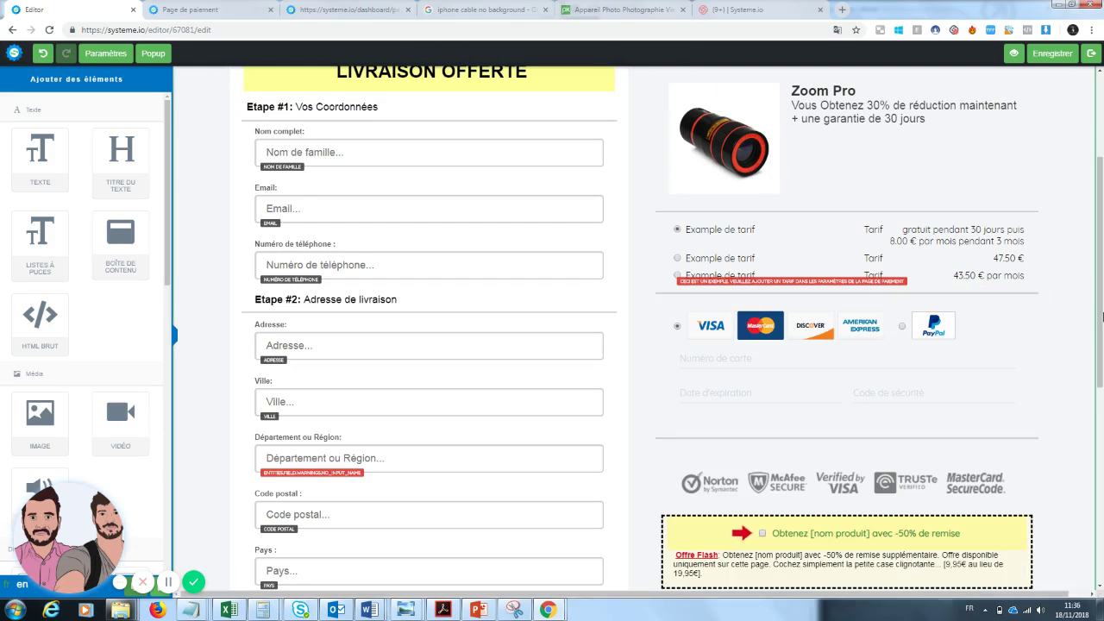
Set the order bump's name to "Obtenez le screen clean pour un écran propre".
{"action": "scroll", "coordinate": [1101, 391], "scroll_direction": "down", "scroll_amount": 2}
{"action": "left_click", "coordinate": [968, 396]}
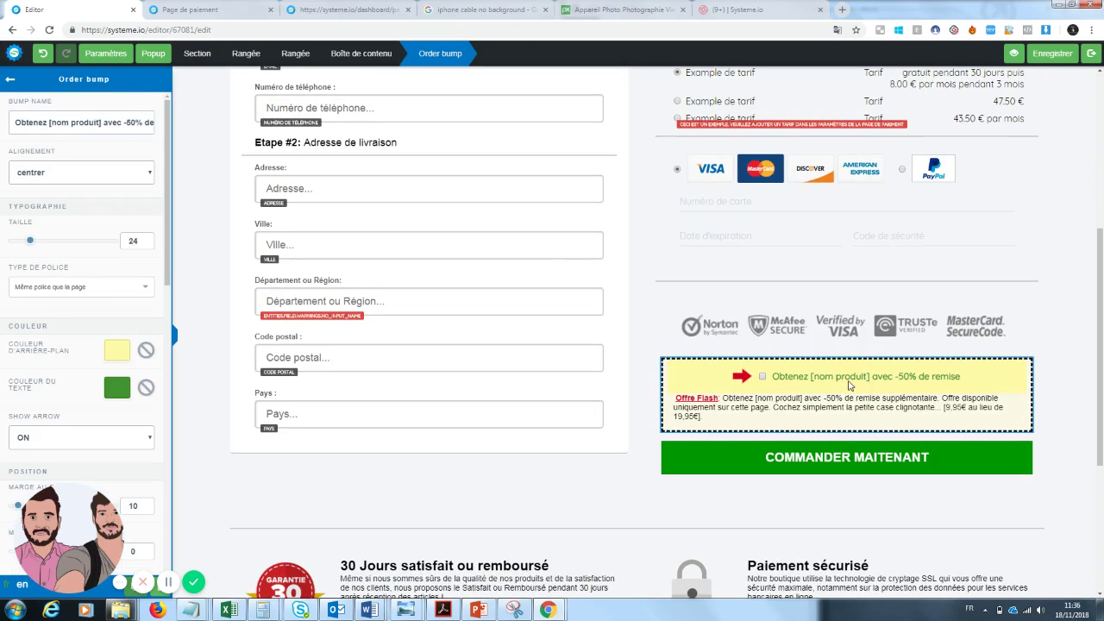
{"action": "left_click", "coordinate": [952, 407]}
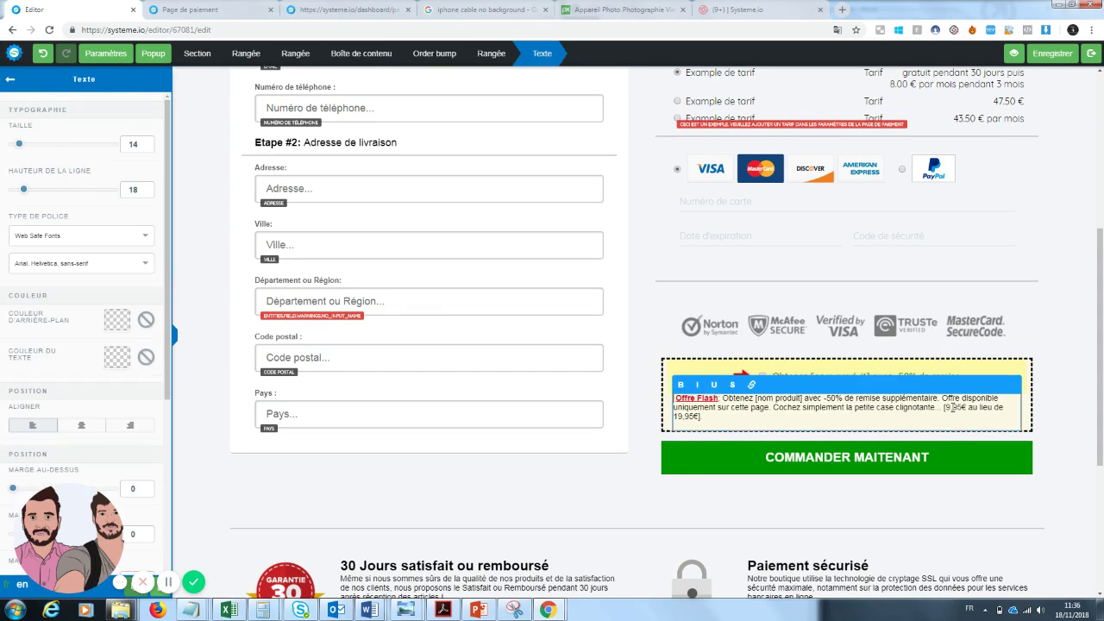
{"action": "left_click", "coordinate": [941, 381]}
{"action": "left_click", "coordinate": [945, 377]}
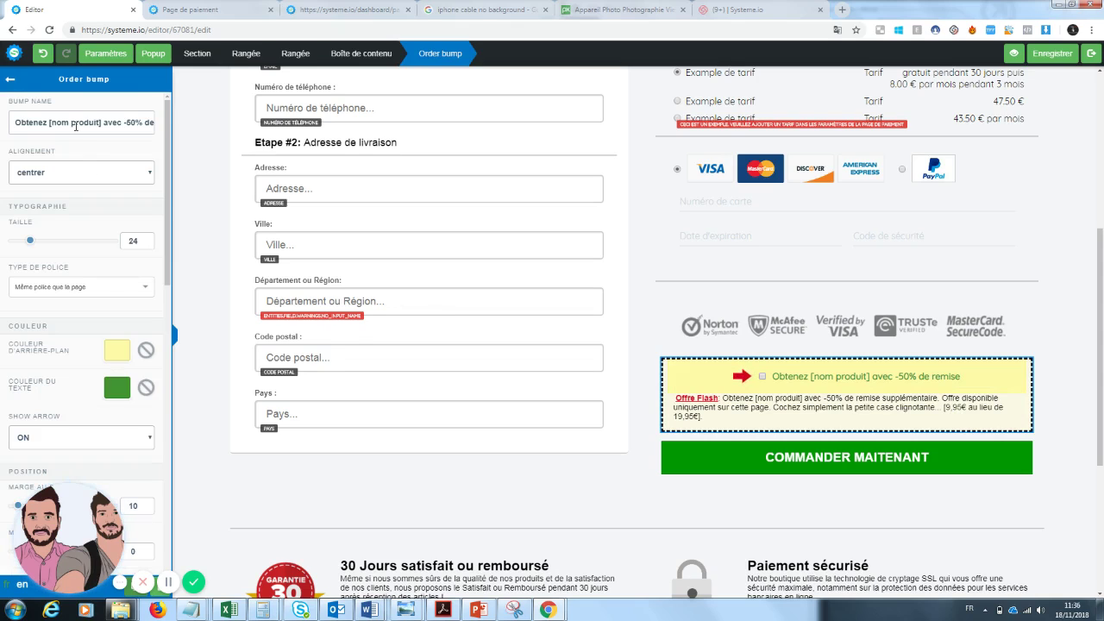
{"action": "triple_click", "coordinate": [16, 122]}
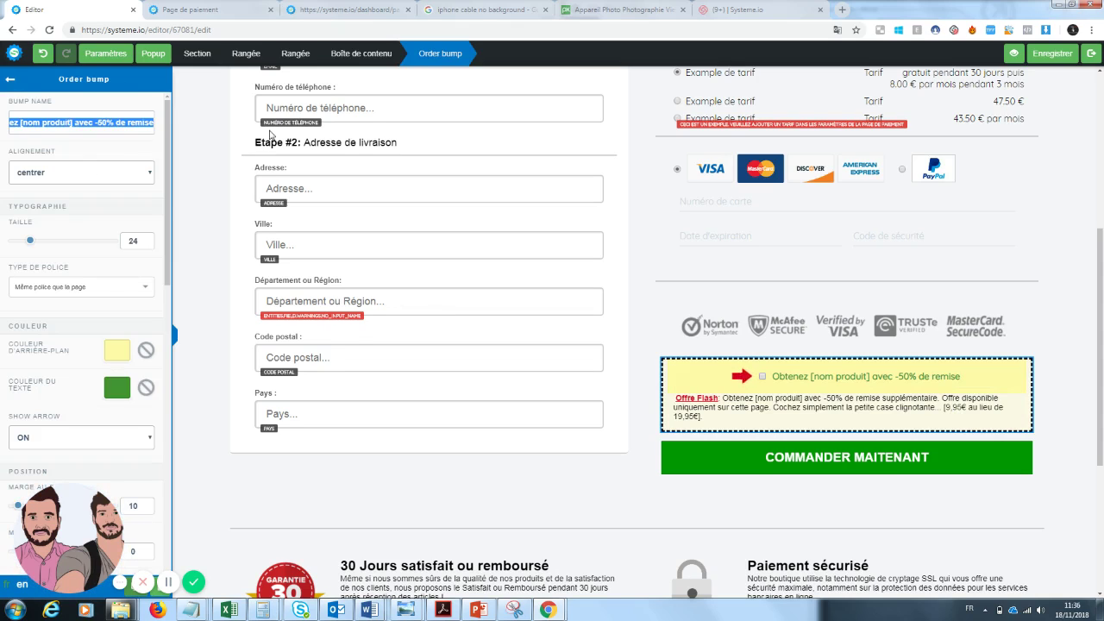
{"action": "type", "text": "Obtenez le s"}
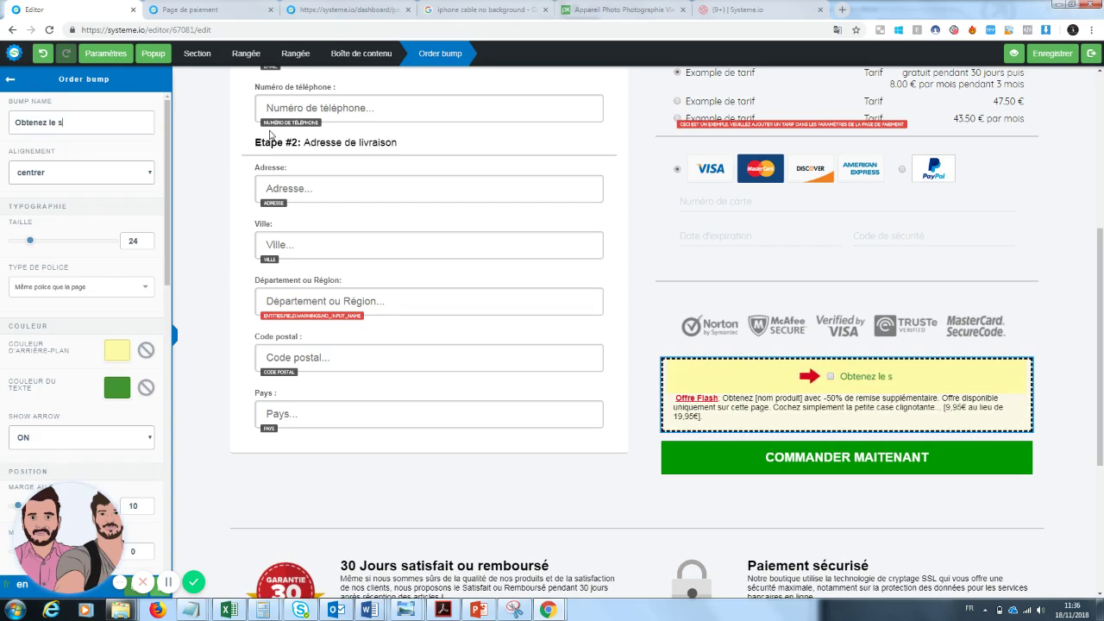
{"action": "type", "text": "creen cle"}
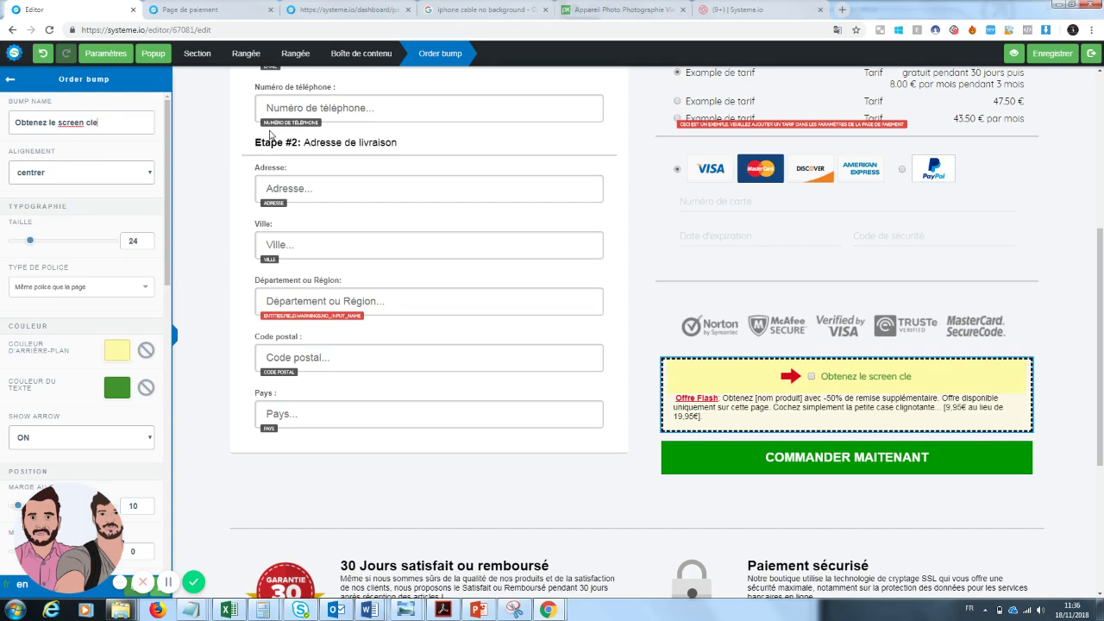
{"action": "type", "text": "an pour un"}
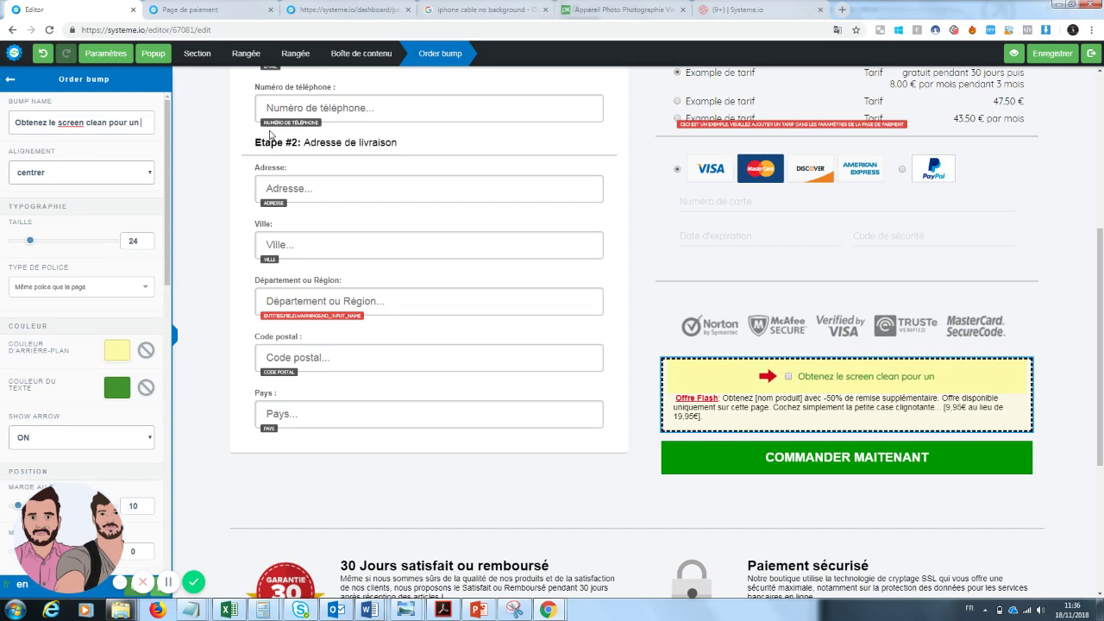
{"action": "type", "text": " écran propre"}
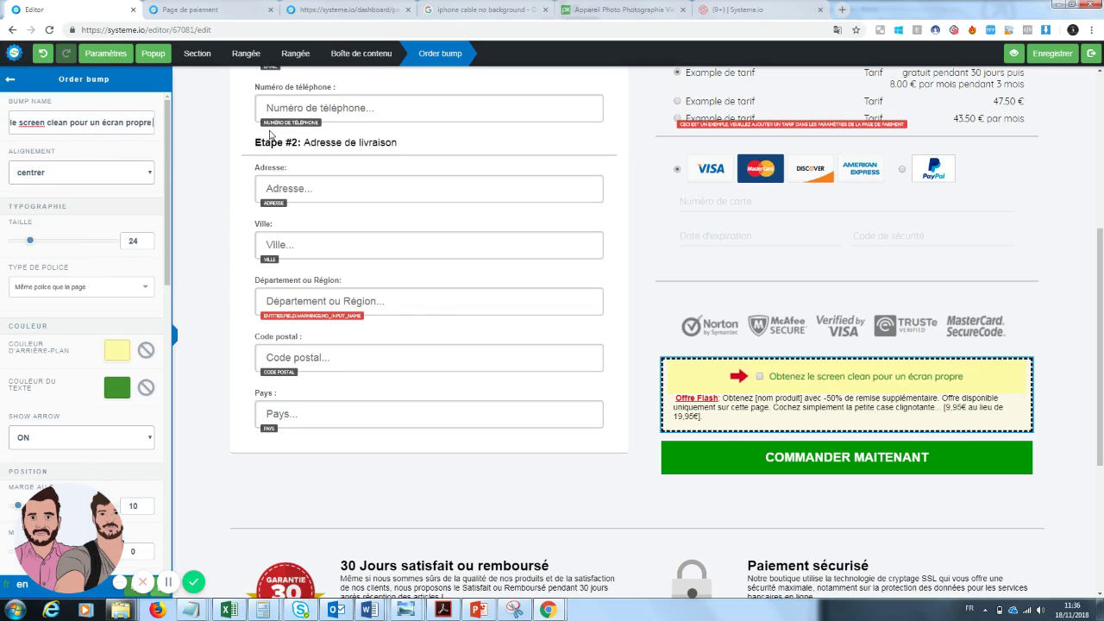
Set the order bump's name to "Obtenez le screen clean pour un écran propre avec 50% de réuction".
{"action": "key", "text": "BackSpace"}
{"action": "key", "text": "BackSpace"}
{"action": "key", "text": "BackSpace"}
{"action": "key", "text": "BackSpace"}
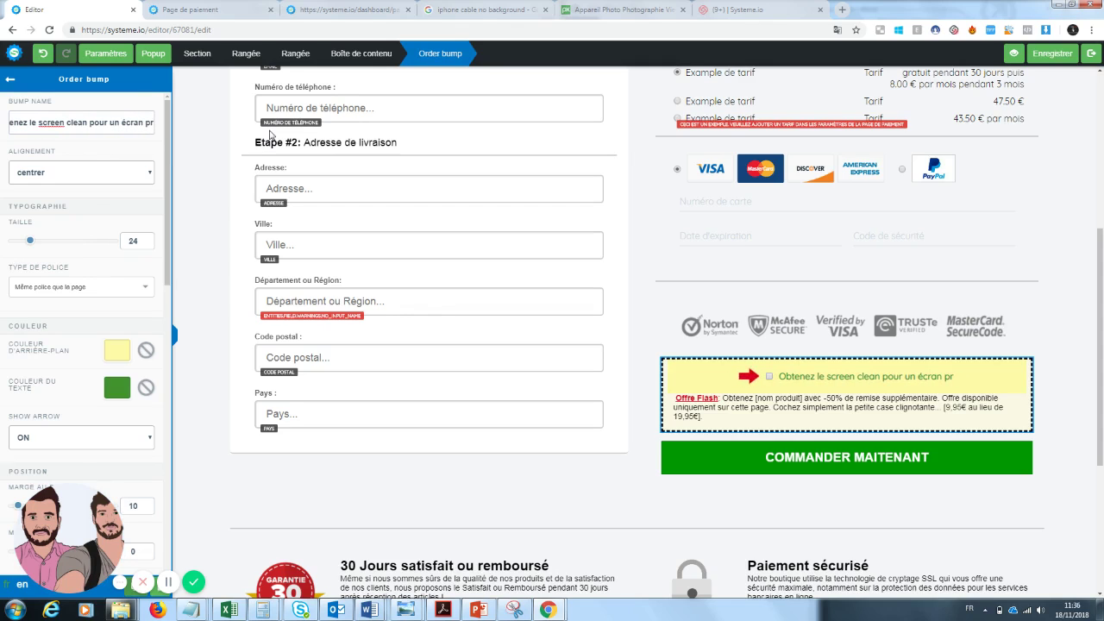
{"action": "key", "text": "BackSpace"}
{"action": "key", "text": "BackSpace"}
{"action": "key", "text": "BackSpace"}
{"action": "key", "text": "BackSpace"}
{"action": "key", "text": "BackSpace"}
{"action": "key", "text": "BackSpace"}
{"action": "key", "text": "BackSpace"}
{"action": "key", "text": "BackSpace"}
{"action": "key", "text": "BackSpace"}
{"action": "key", "text": "BackSpace"}
{"action": "key", "text": "BackSpace"}
{"action": "key", "text": "BackSpace"}
{"action": "type", "text": "o"}
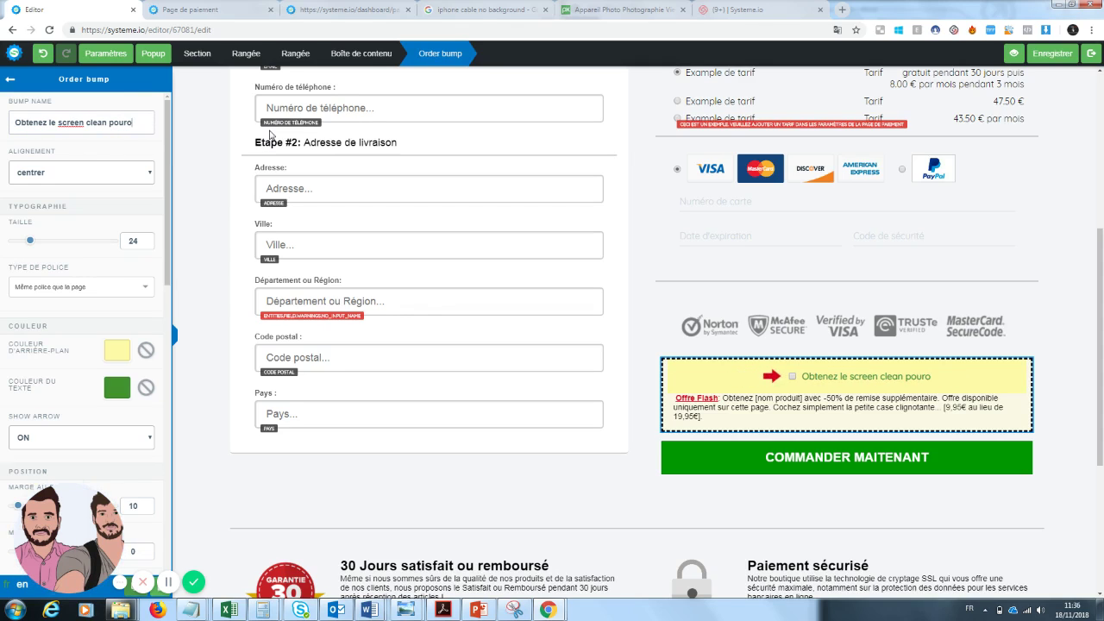
{"action": "key", "text": "BackSpace"}
{"action": "type", "text": "un"}
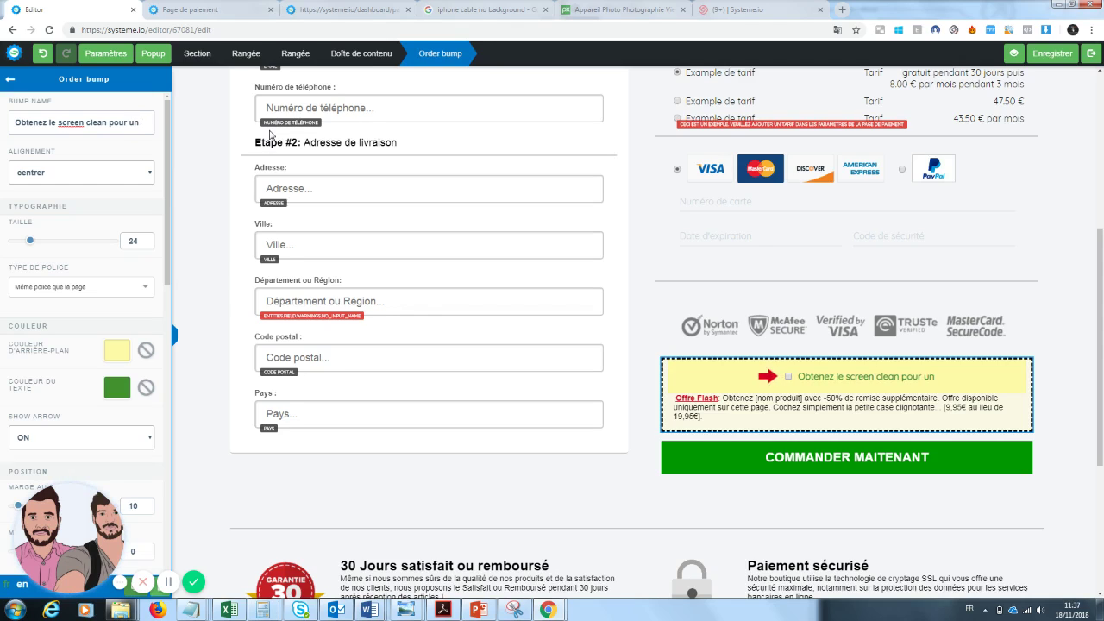
{"action": "type", "text": " écran propre po"}
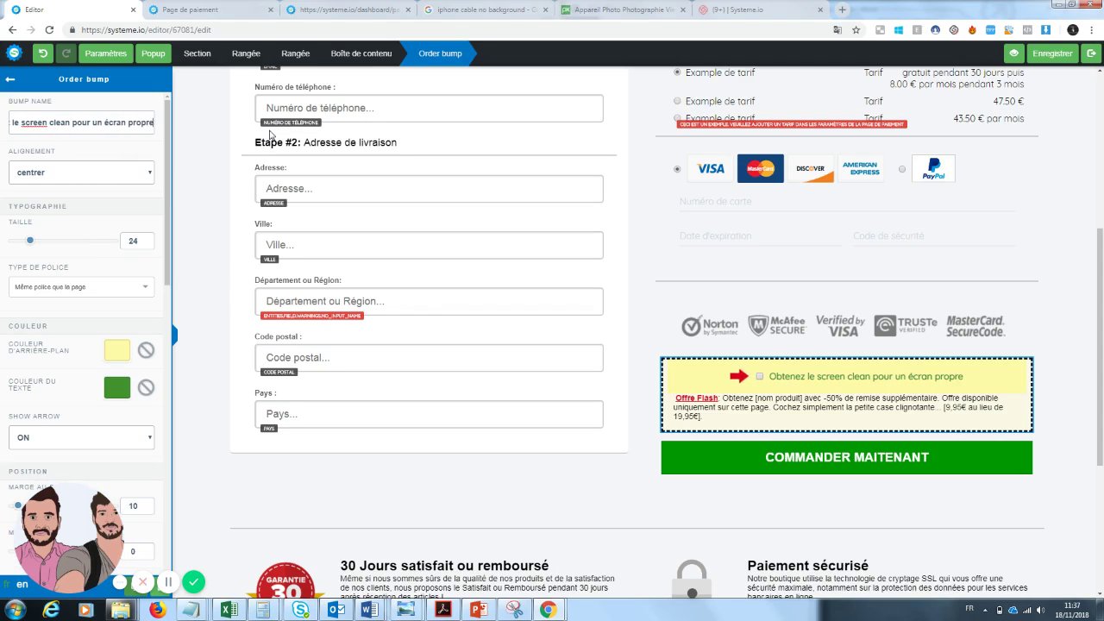
{"action": "key", "text": "BackSpace"}
{"action": "key", "text": "BackSpace"}
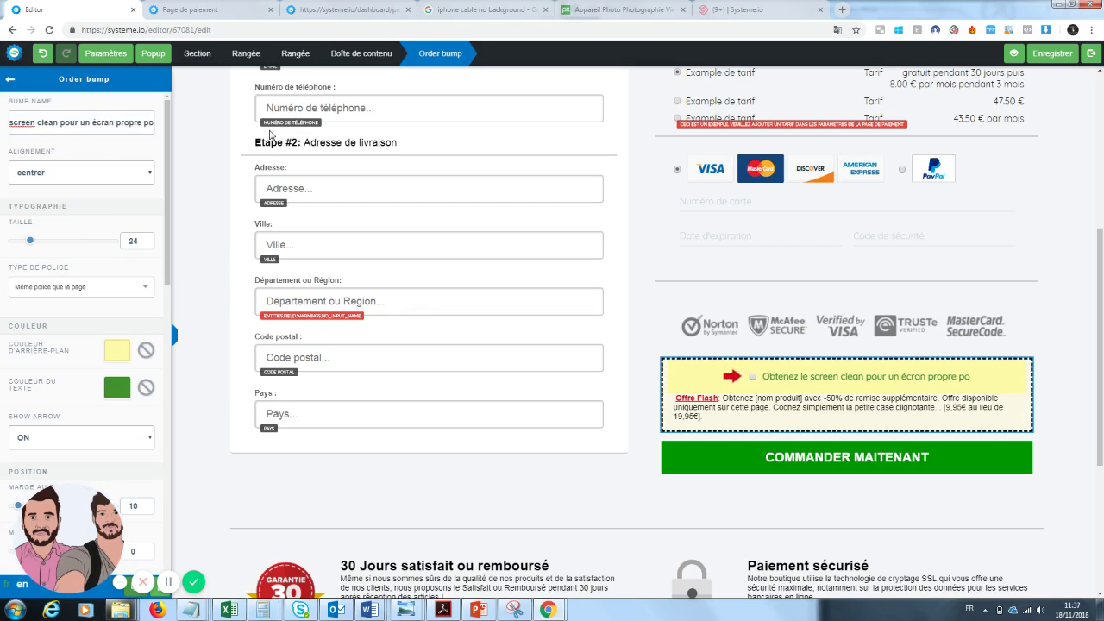
{"action": "type", "text": "avec"}
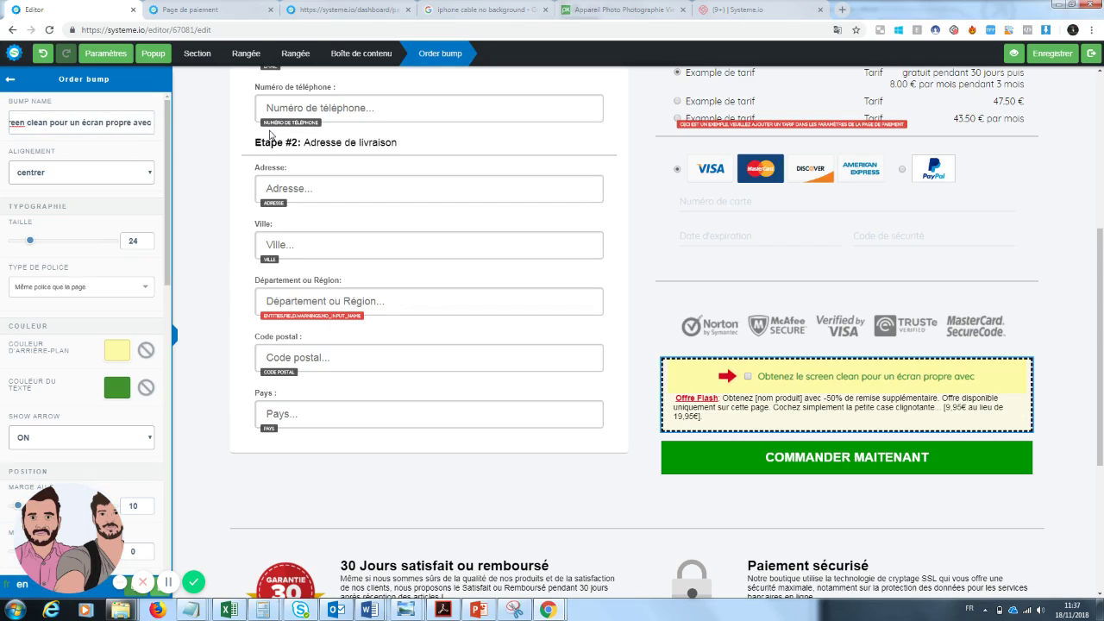
{"action": "type", "text": " 50% de réucti"}
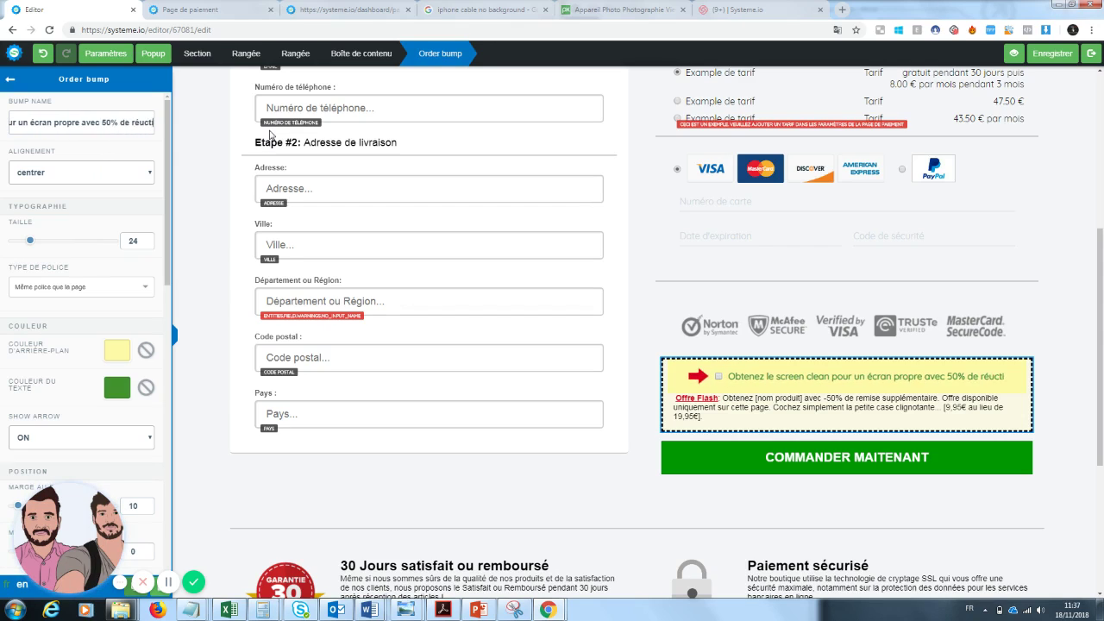
{"action": "type", "text": "on"}
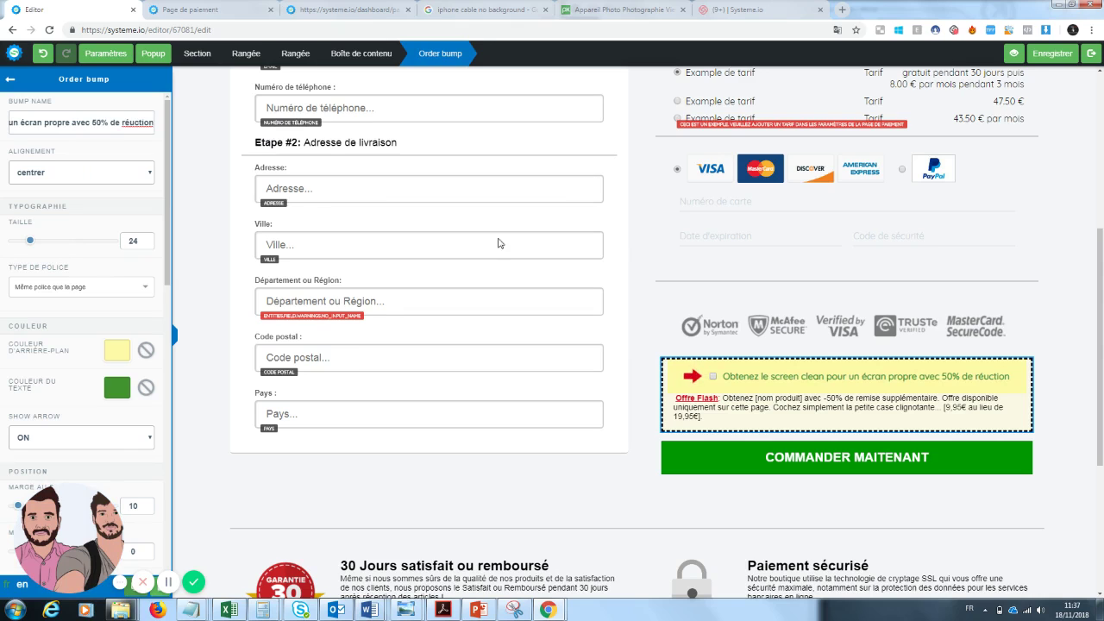
Put quotation marks around "screen clean" in the order bump's name.
{"action": "left_click", "coordinate": [811, 381]}
{"action": "left_click", "coordinate": [785, 382]}
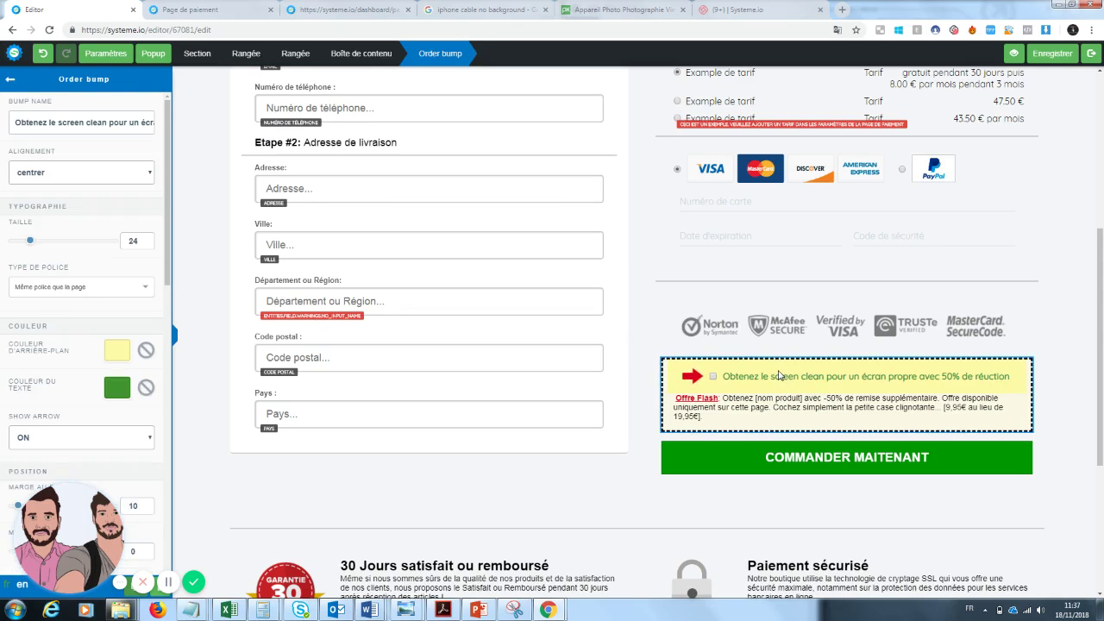
{"action": "left_click", "coordinate": [779, 376]}
{"action": "left_click", "coordinate": [781, 377]}
{"action": "left_click", "coordinate": [58, 122]}
{"action": "type", "text": "\""}
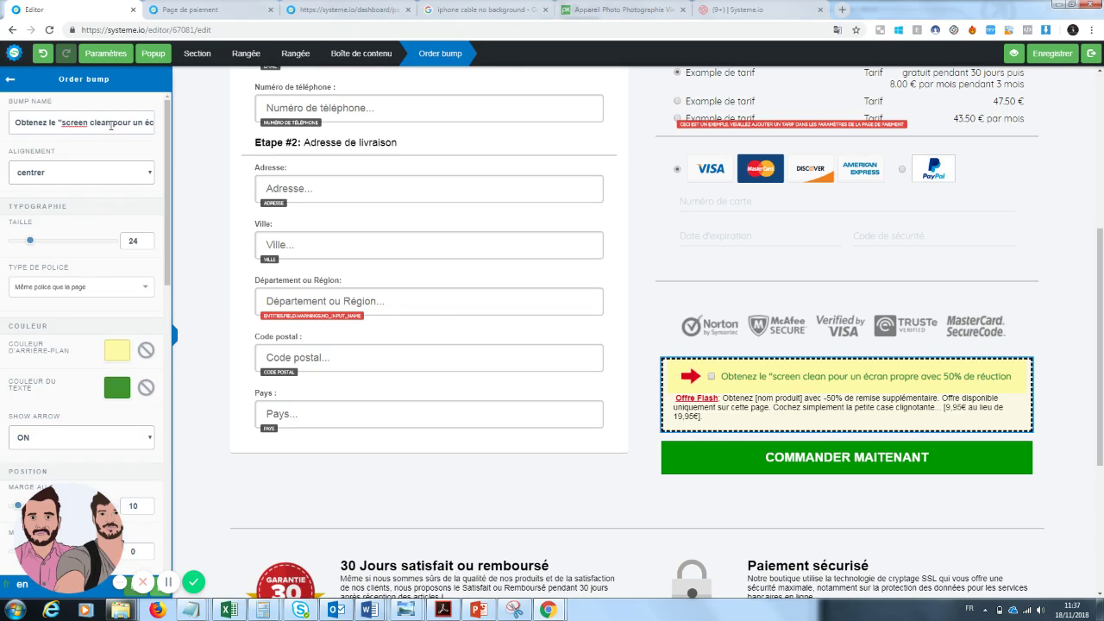
{"action": "type", "text": "\""}
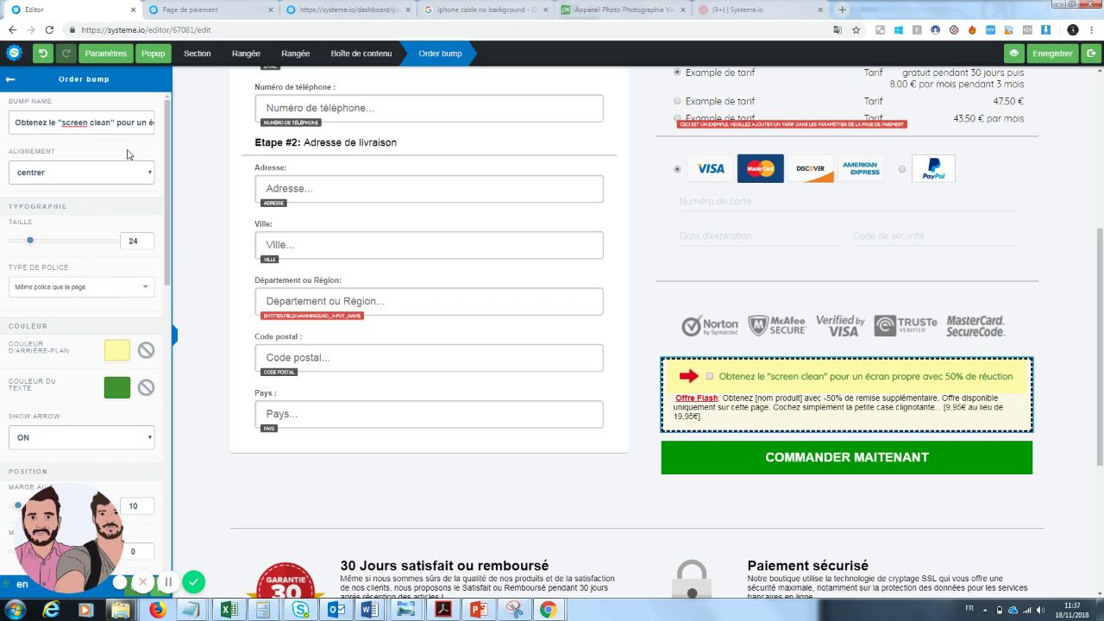
Replace the [nom produit] placeholder in the Offre Flash text with "Screen clean, le produit qui nettoie vos téléphones".
{"action": "left_click", "coordinate": [757, 406]}
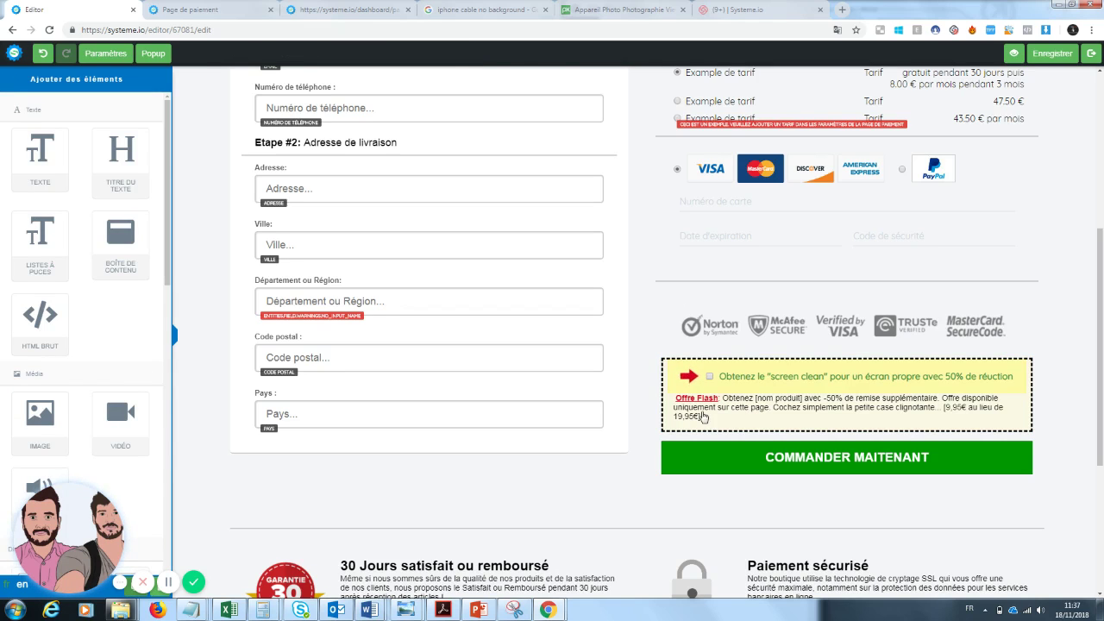
{"action": "left_click", "coordinate": [703, 416]}
{"action": "triple_click", "coordinate": [696, 416]}
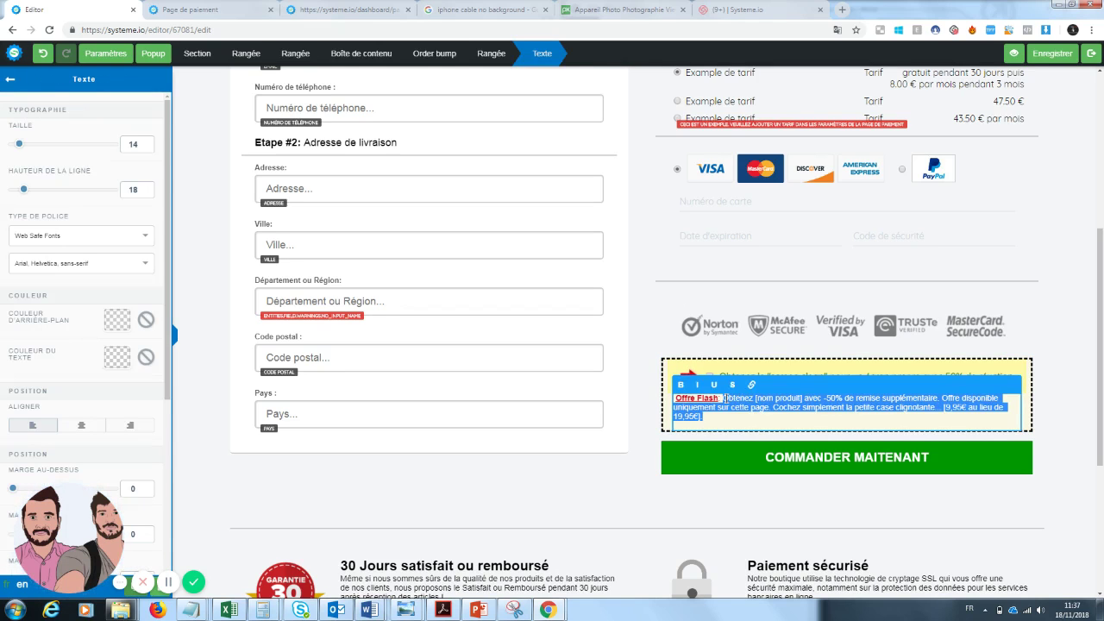
{"action": "left_click_drag", "start_coordinate": [724, 398], "coordinate": [755, 398]}
{"action": "left_click", "coordinate": [790, 401]}
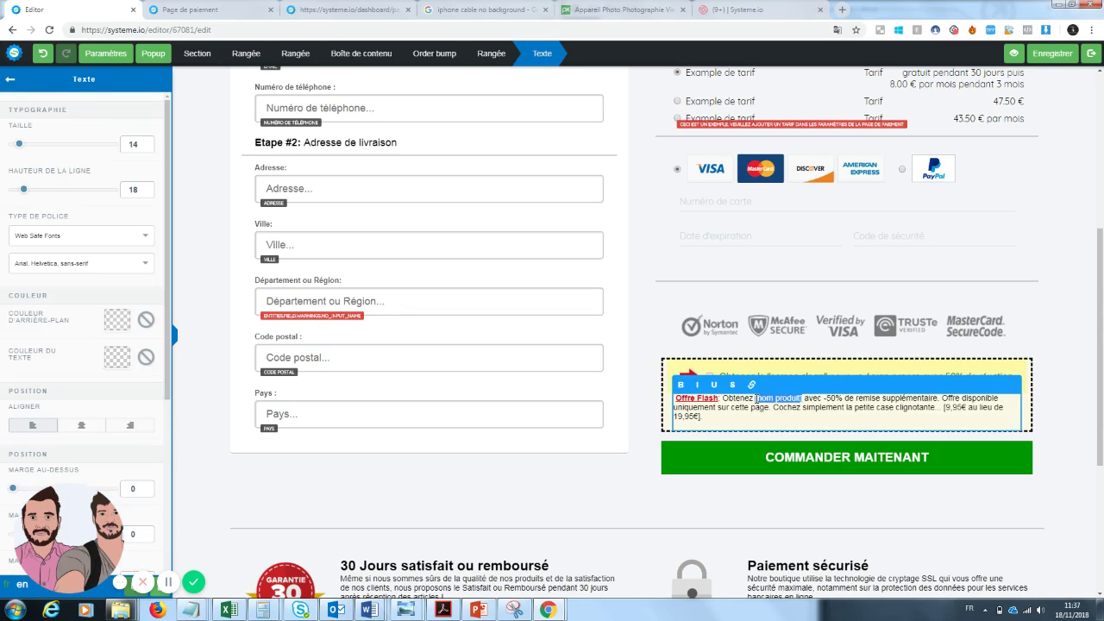
{"action": "type", "text": "screen cle"}
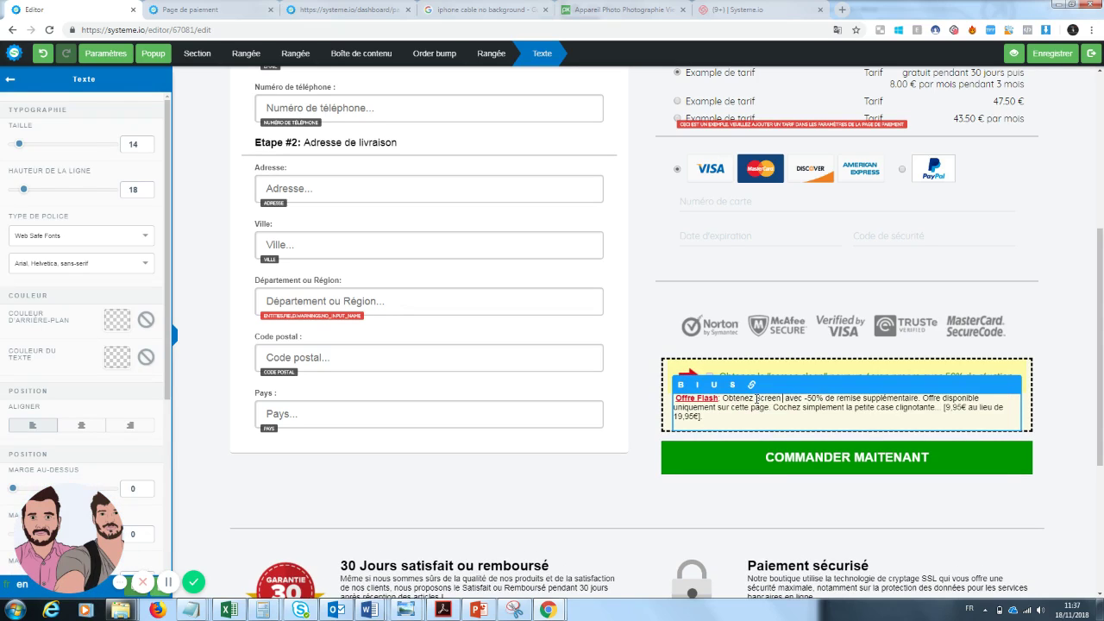
{"action": "type", "text": "an"}
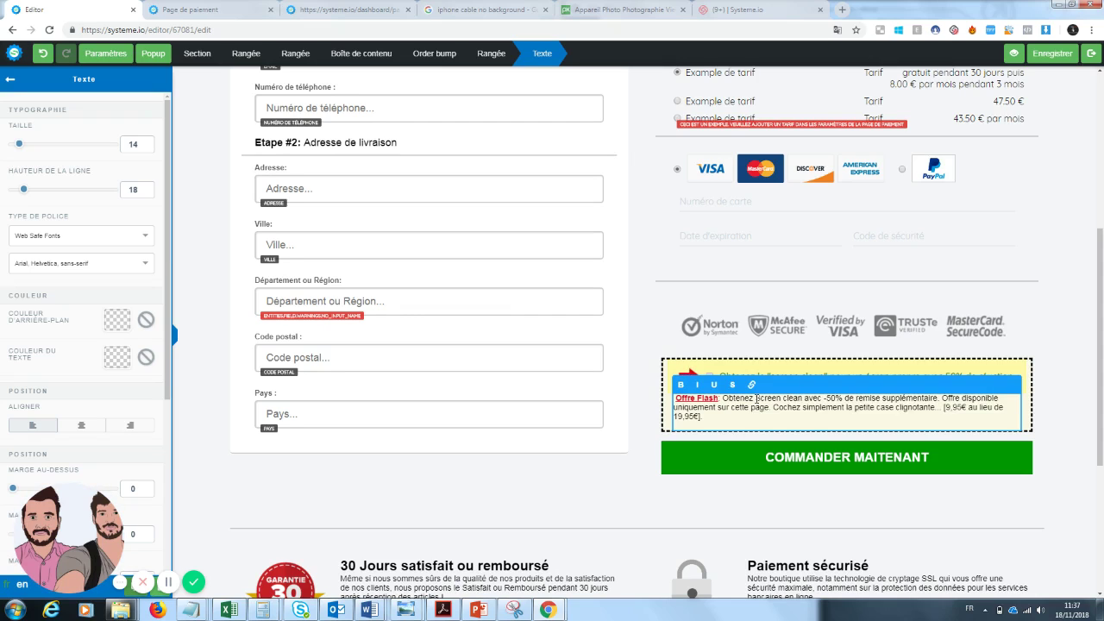
{"action": "type", "text": ", le produit qui]"}
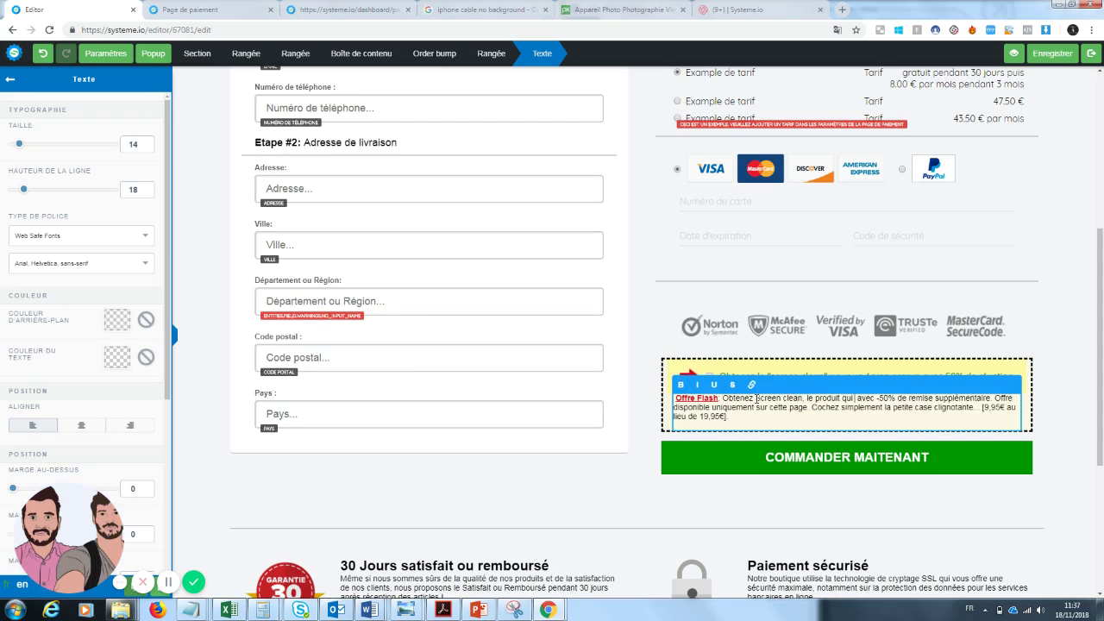
{"action": "type", "text": " nettoie v"}
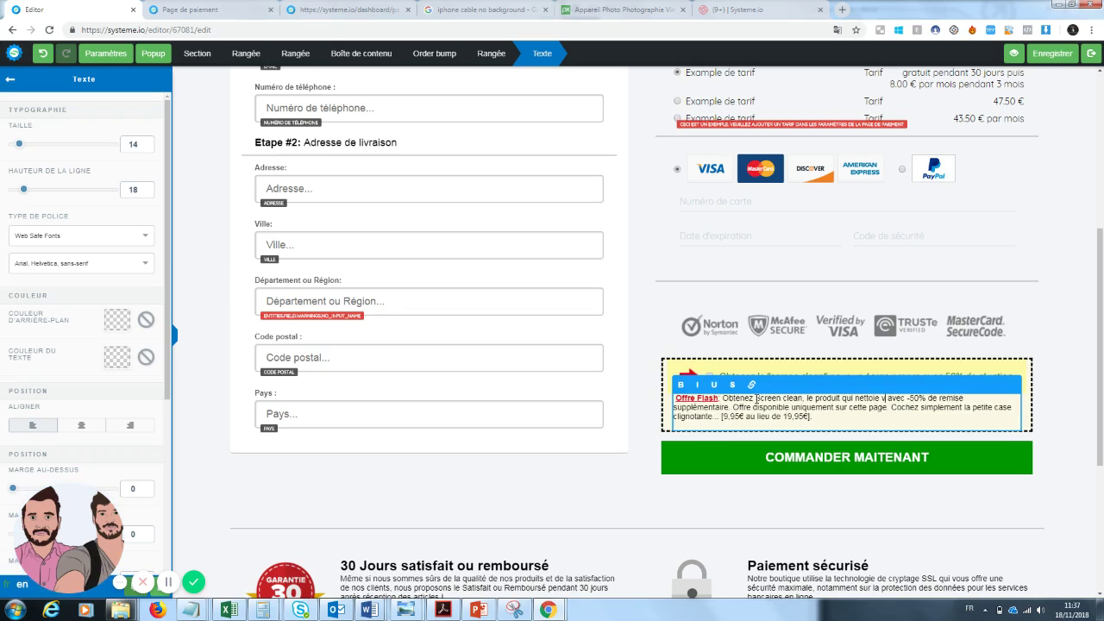
{"action": "type", "text": "os téléphones"}
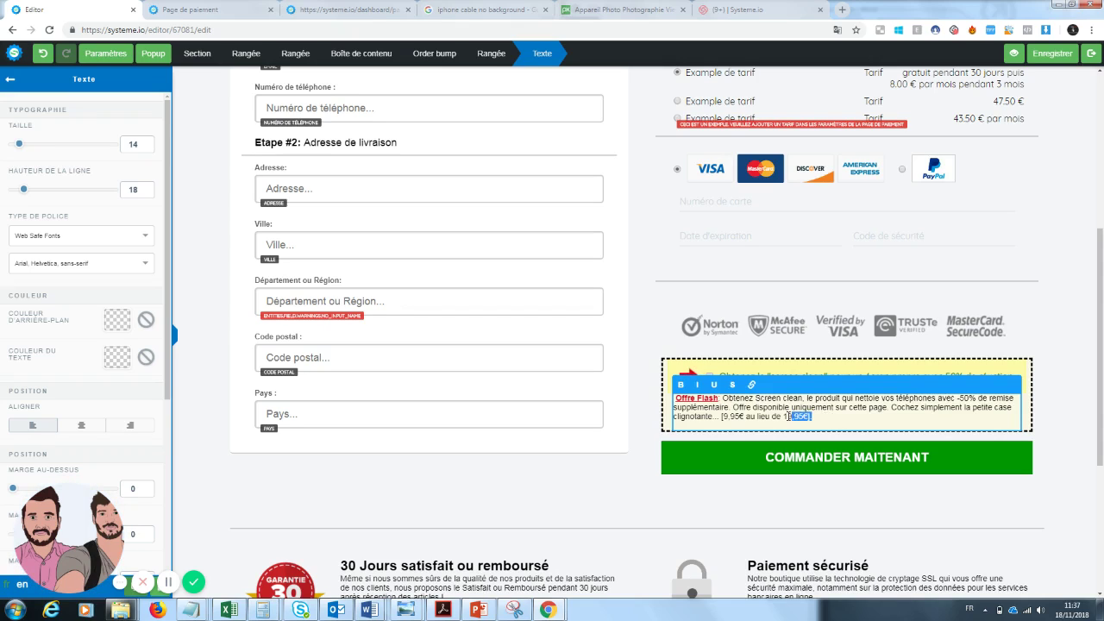
{"action": "left_click_drag", "start_coordinate": [830, 417], "coordinate": [891, 406]}
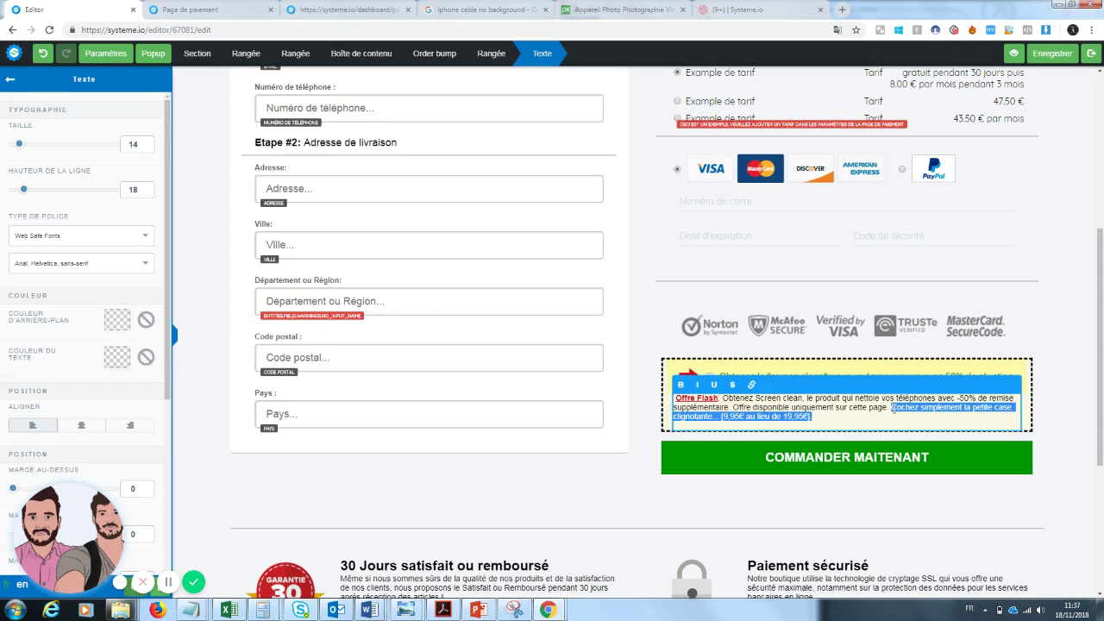
{"action": "left_click", "coordinate": [816, 417]}
{"action": "left_click_drag", "start_coordinate": [817, 417], "coordinate": [723, 418]}
{"action": "key", "text": "BackSpace"}
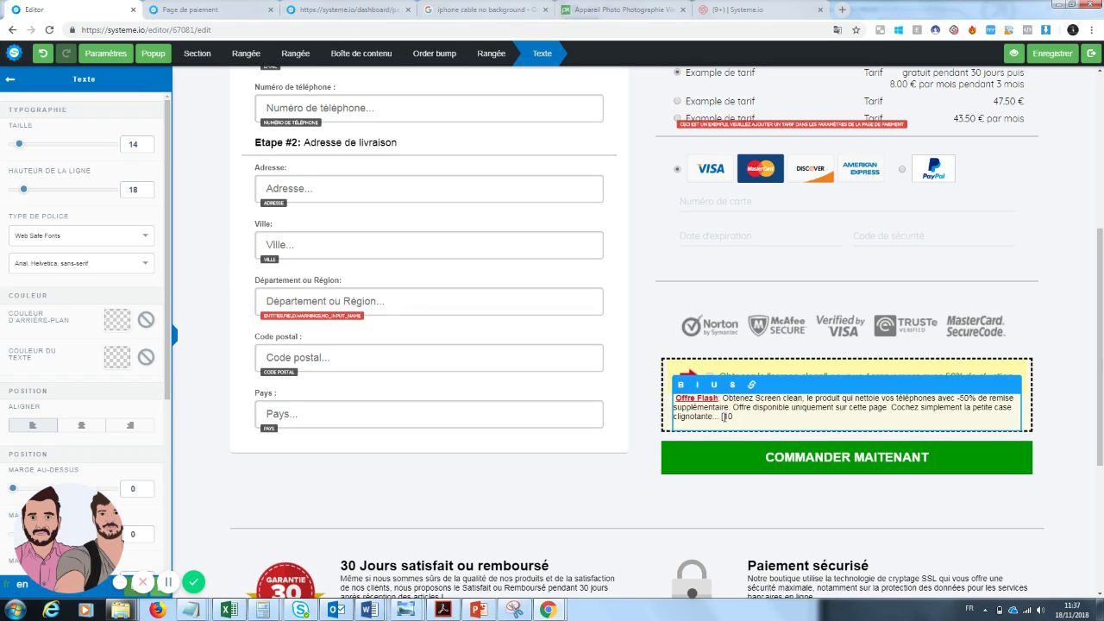
{"action": "key", "text": "ctrl+z"}
Change the discounted price in the Offre Flash text to 10€, keeping the rest of the bracket.
{"action": "left_click", "coordinate": [737, 418]}
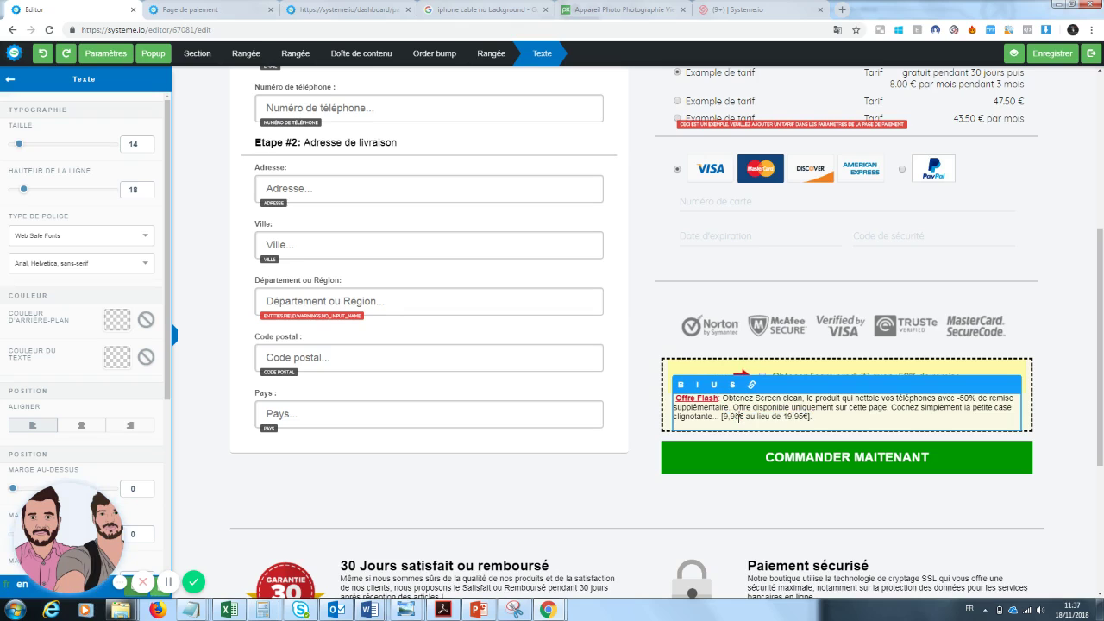
{"action": "key", "text": "BackSpace"}
{"action": "key", "text": "BackSpace"}
{"action": "key", "text": "BackSpace"}
{"action": "left_click", "coordinate": [865, 523]}
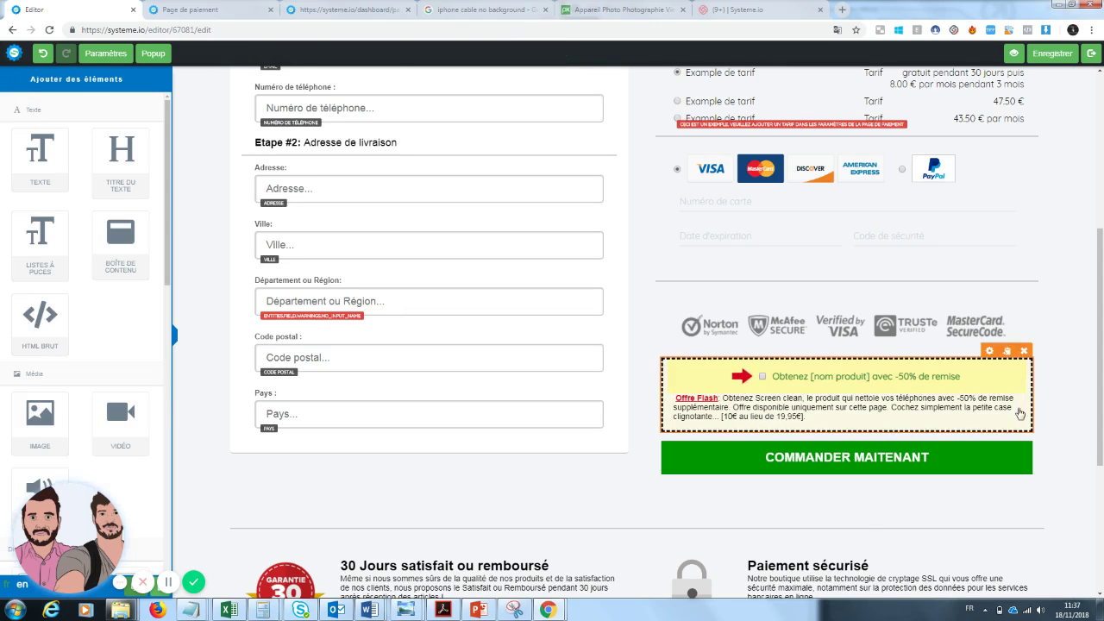
Review the whole payment page, save it and exit the editor to the funnel step's settings.
{"action": "scroll", "coordinate": [865, 523], "scroll_direction": "up", "scroll_amount": 4}
{"action": "left_click_drag", "start_coordinate": [1101, 274], "coordinate": [1088, 550]}
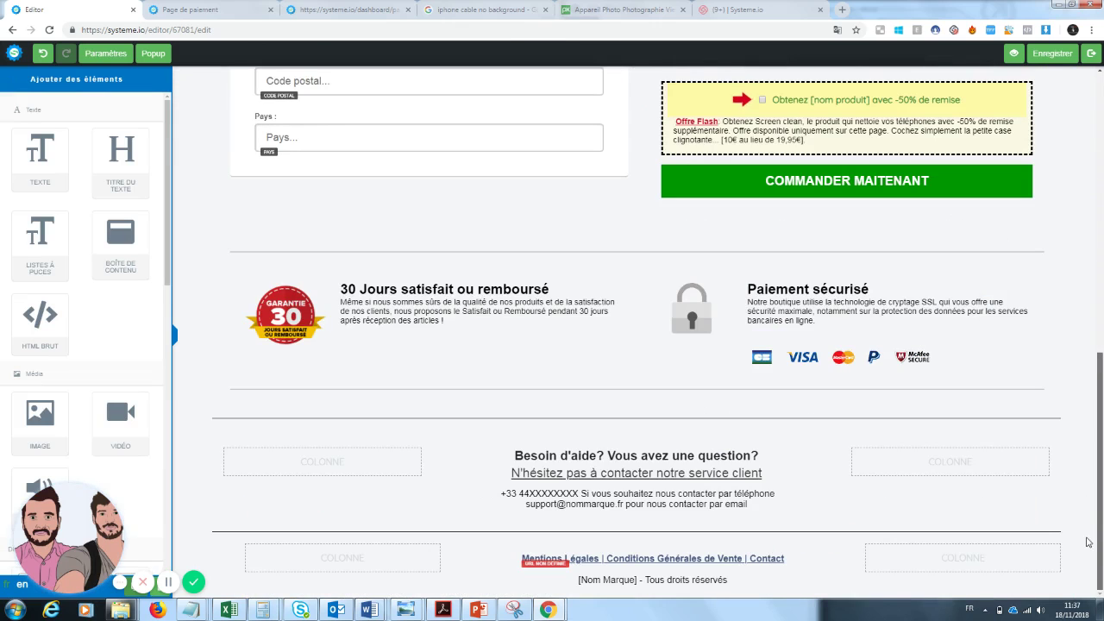
{"action": "scroll", "coordinate": [1088, 550], "scroll_direction": "up", "scroll_amount": 15}
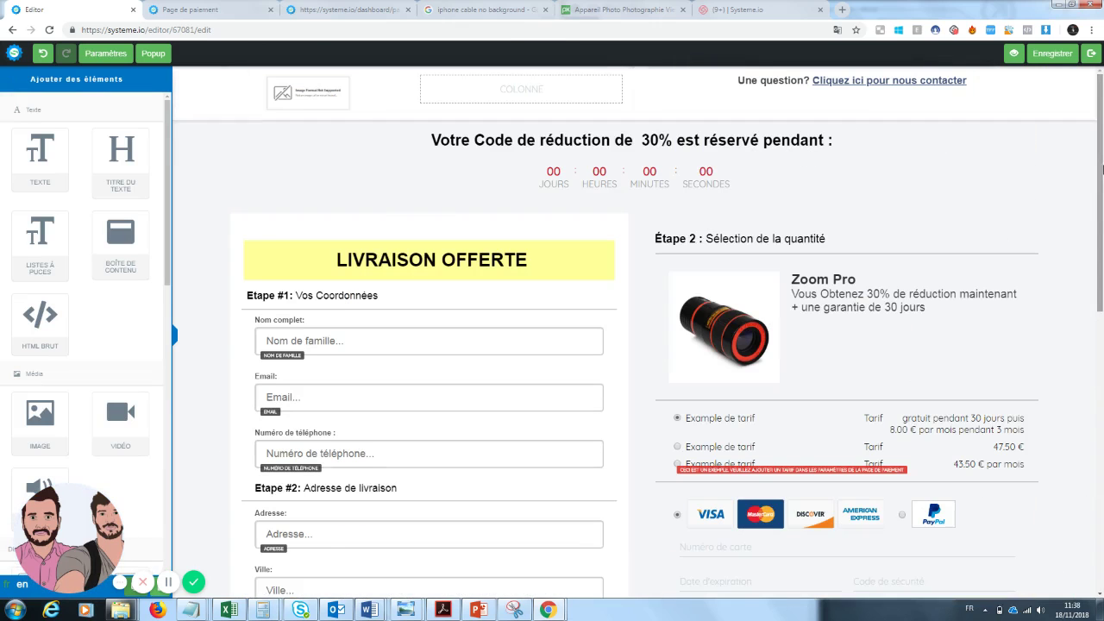
{"action": "left_click", "coordinate": [1052, 53]}
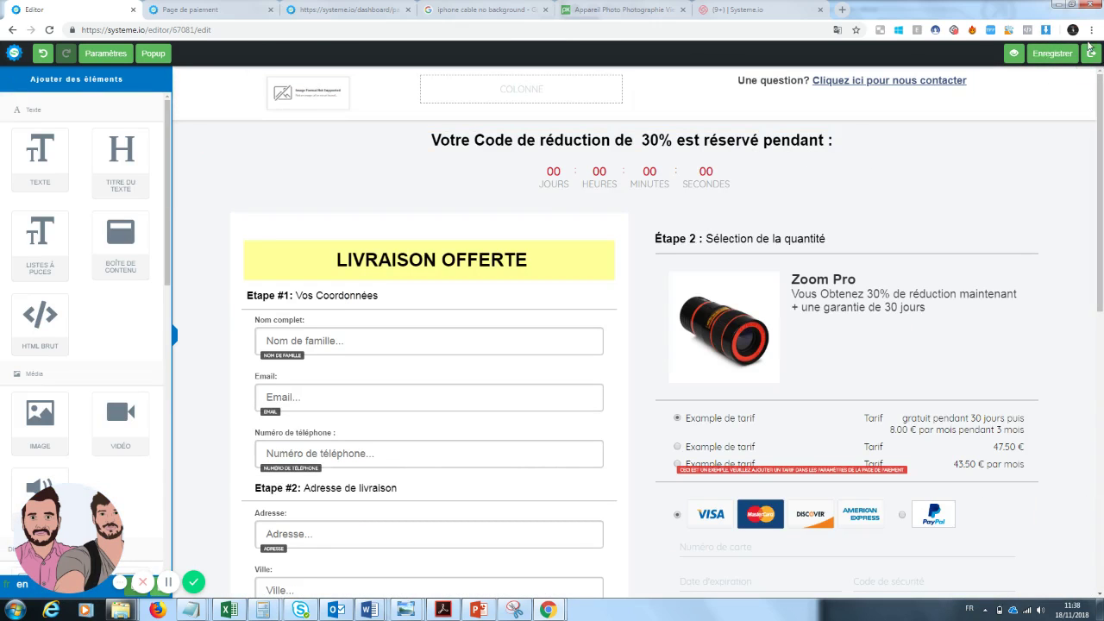
{"action": "left_click", "coordinate": [1090, 55]}
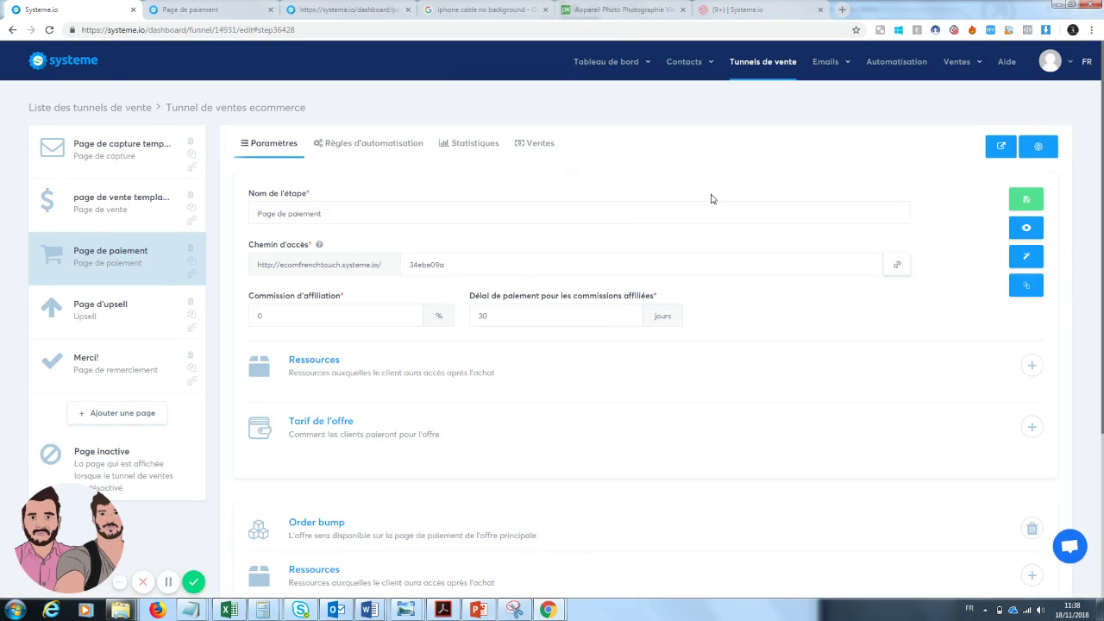
Open the live preview of the payment page and check its card and PayPal payment options.
{"action": "left_click", "coordinate": [1026, 228]}
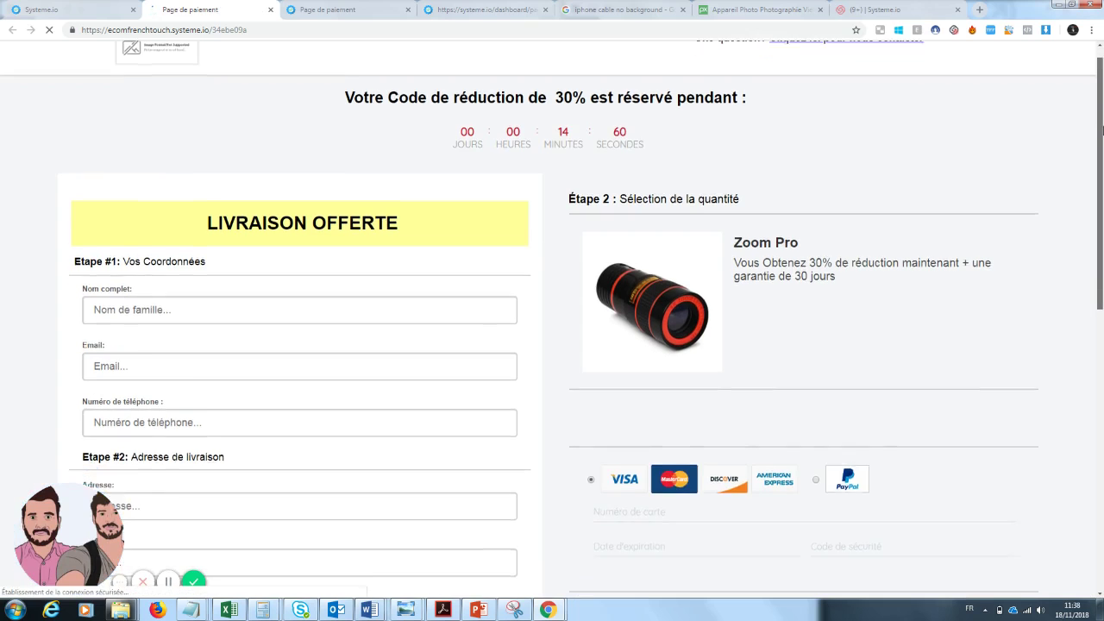
{"action": "left_click_drag", "start_coordinate": [1101, 129], "coordinate": [1101, 173]}
{"action": "left_click", "coordinate": [758, 413]}
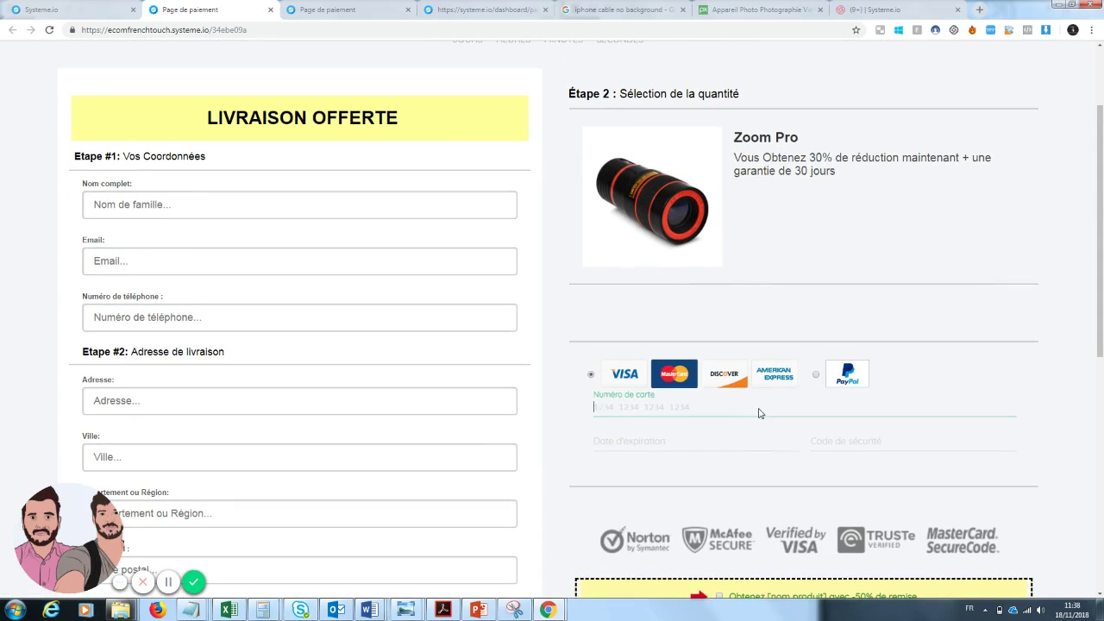
{"action": "left_click", "coordinate": [882, 229]}
{"action": "left_click_drag", "start_coordinate": [1101, 221], "coordinate": [1101, 171]}
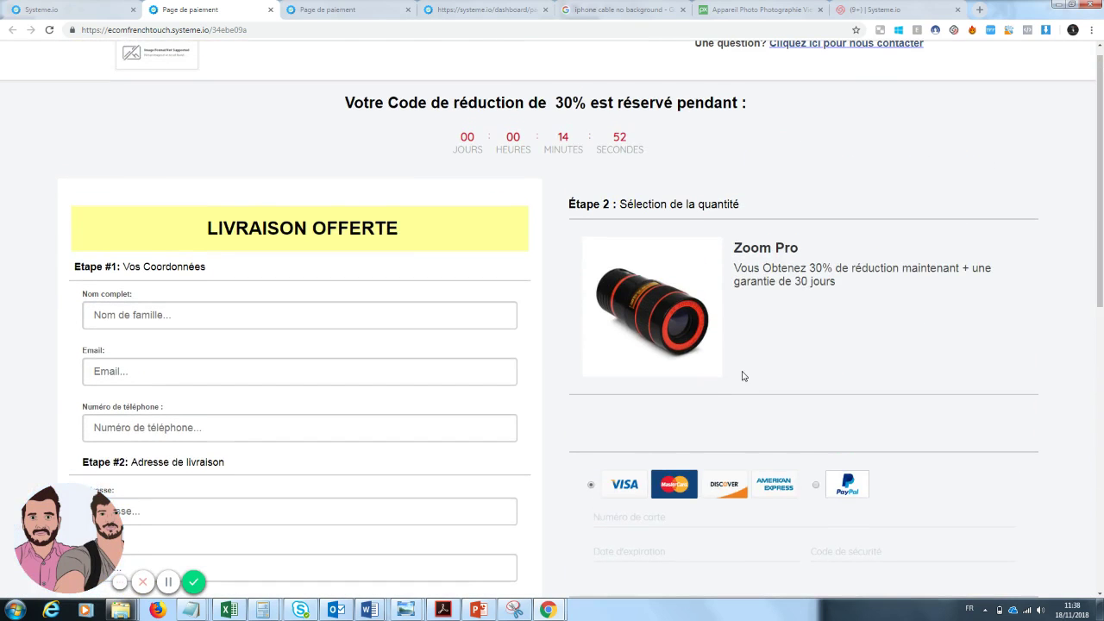
{"action": "left_click", "coordinate": [816, 485]}
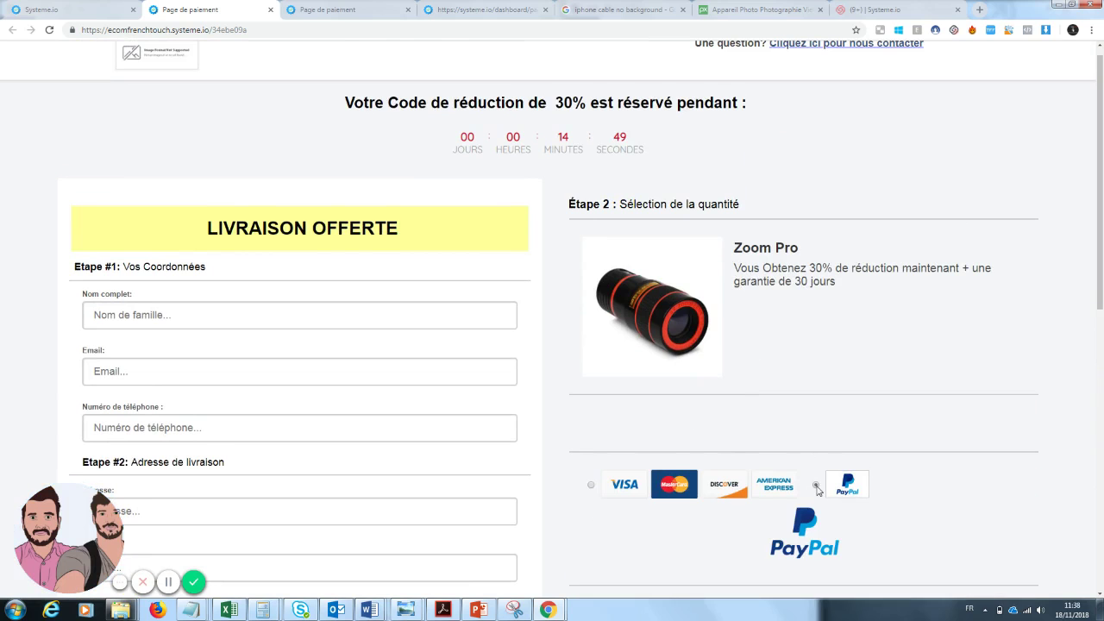
{"action": "left_click", "coordinate": [591, 486]}
Examine the rest of the previewed page, including the contact link, the order bump with its checkbox and the footer.
{"action": "left_click_drag", "start_coordinate": [1101, 210], "coordinate": [1101, 427]}
{"action": "left_click_drag", "start_coordinate": [1101, 462], "coordinate": [1087, 112]}
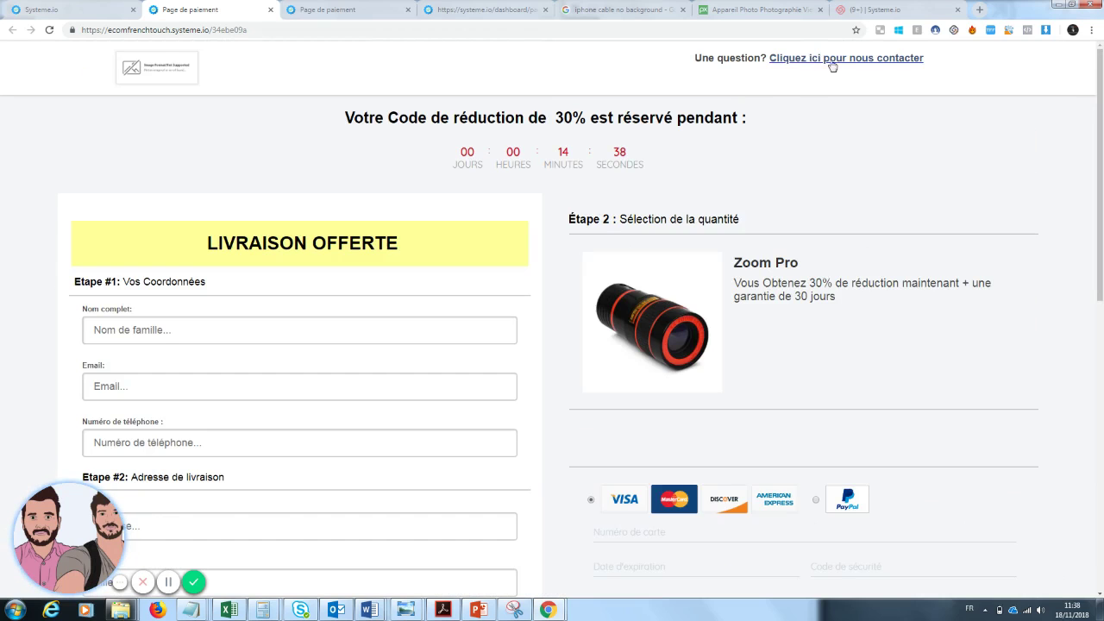
{"action": "left_click_drag", "start_coordinate": [1100, 154], "coordinate": [1101, 222]}
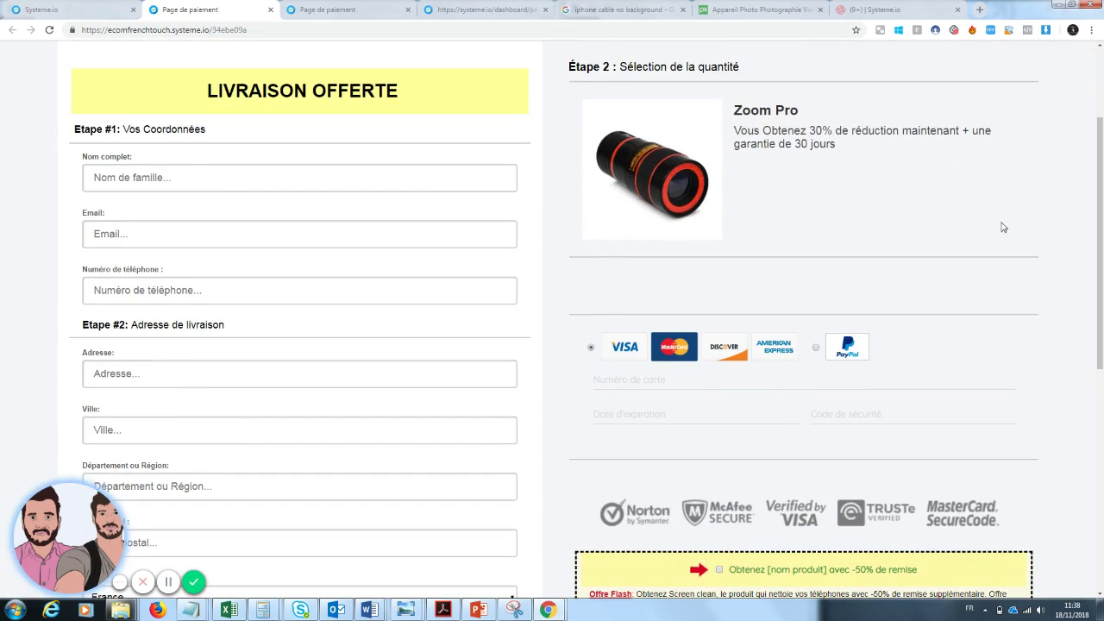
{"action": "scroll", "coordinate": [1003, 227], "scroll_direction": "down", "scroll_amount": 2}
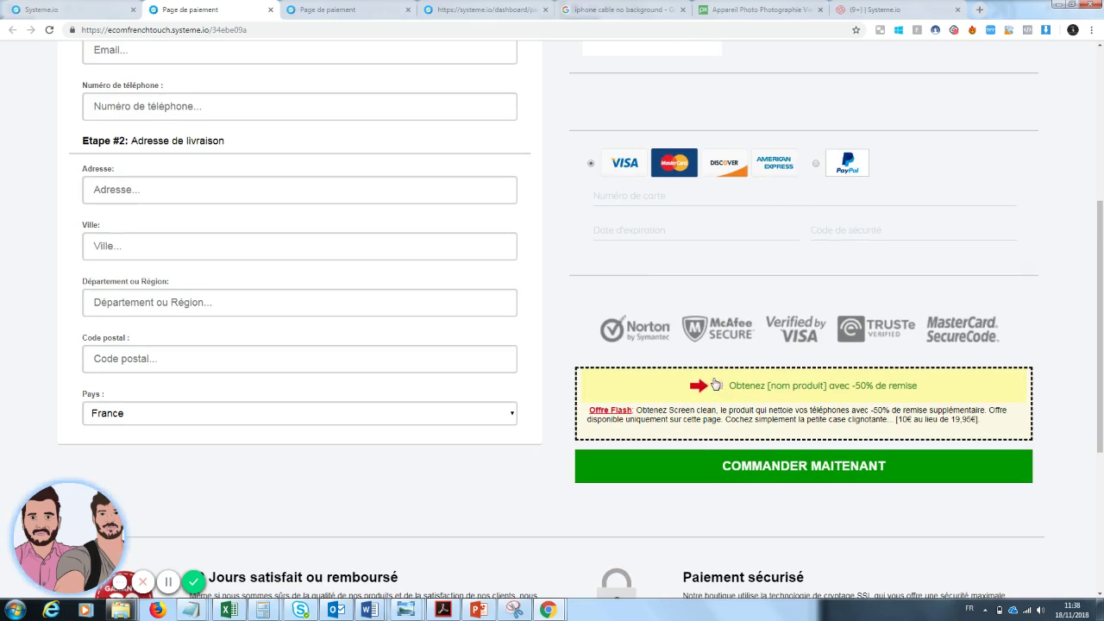
{"action": "left_click", "coordinate": [719, 386]}
{"action": "scroll", "coordinate": [733, 371], "scroll_direction": "down", "scroll_amount": 3}
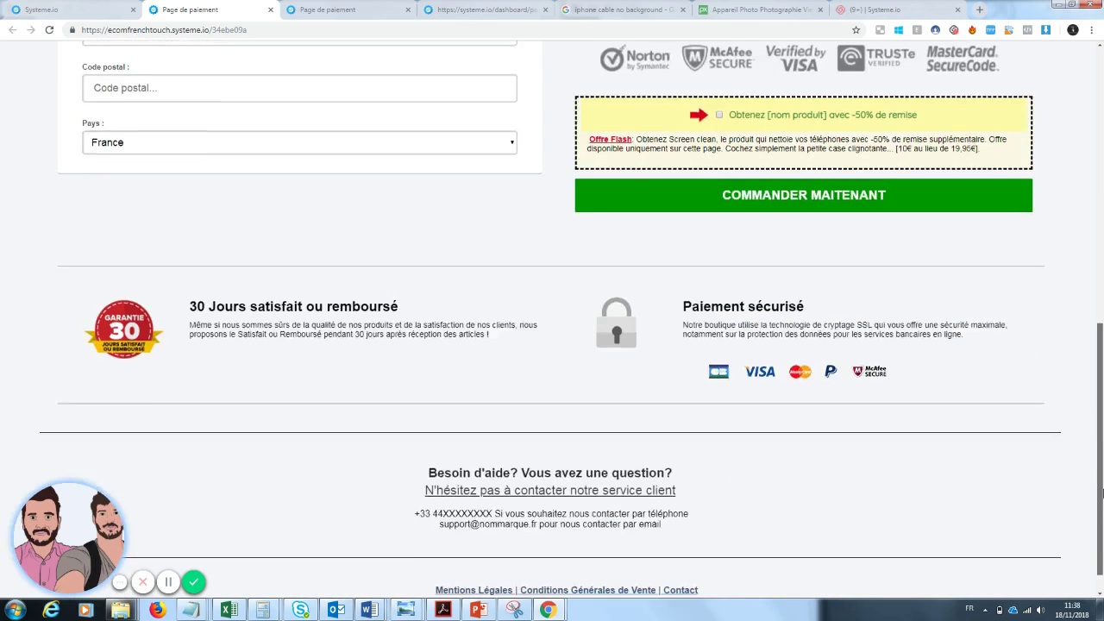
Close the payment page preview, copy the page's access link from its settings and save the funnel step.
{"action": "scroll", "coordinate": [759, 310], "scroll_direction": "up", "scroll_amount": 7}
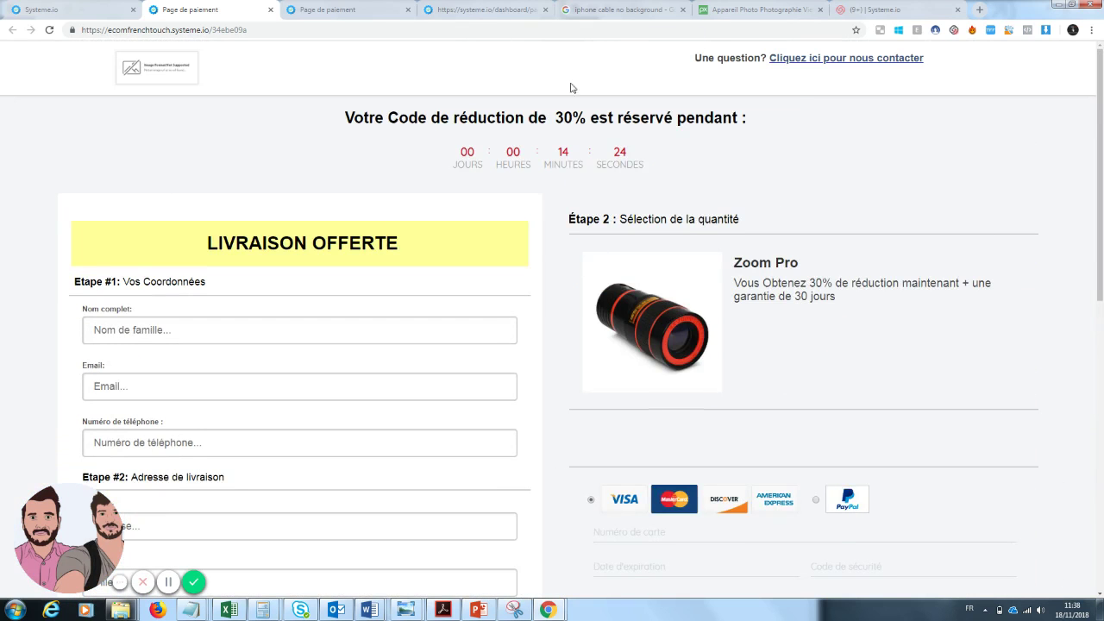
{"action": "left_click", "coordinate": [270, 11]}
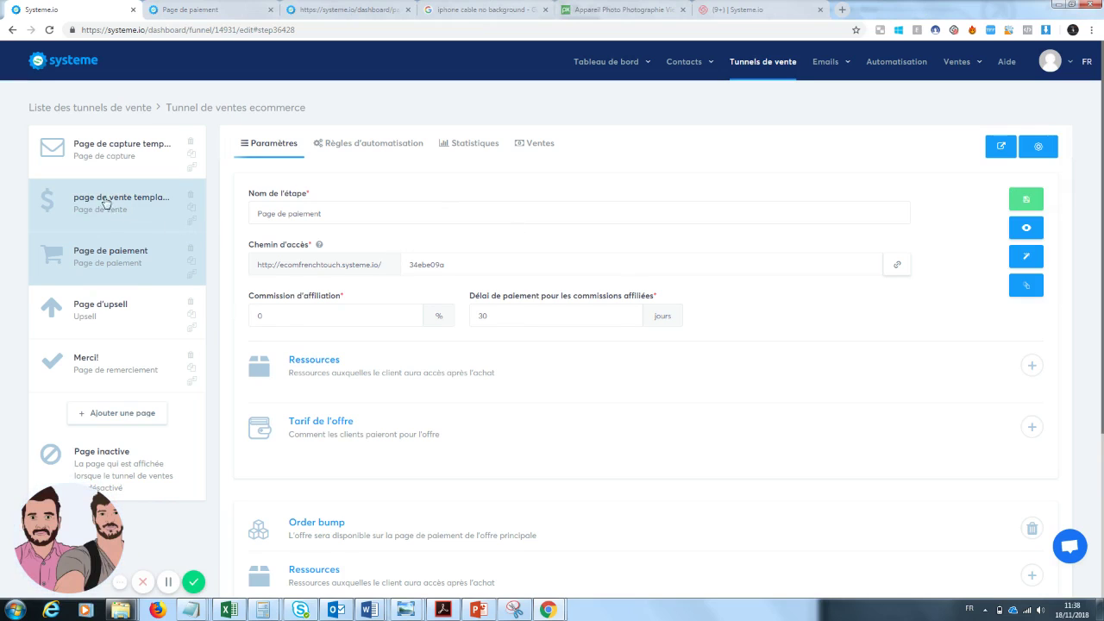
{"action": "left_click", "coordinate": [899, 265]}
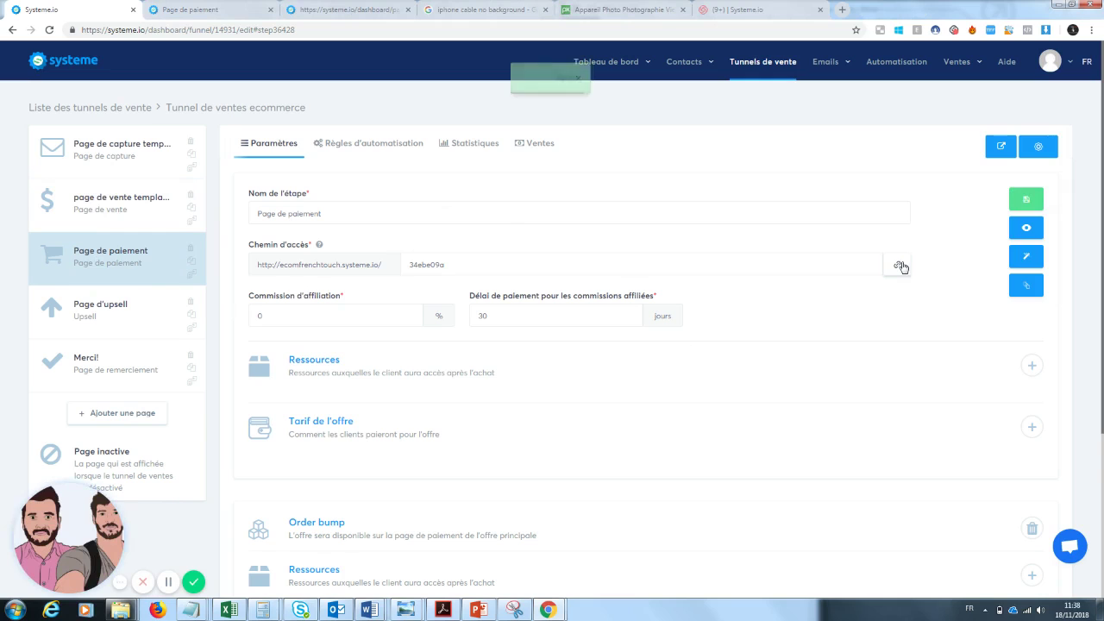
{"action": "left_click", "coordinate": [1026, 200]}
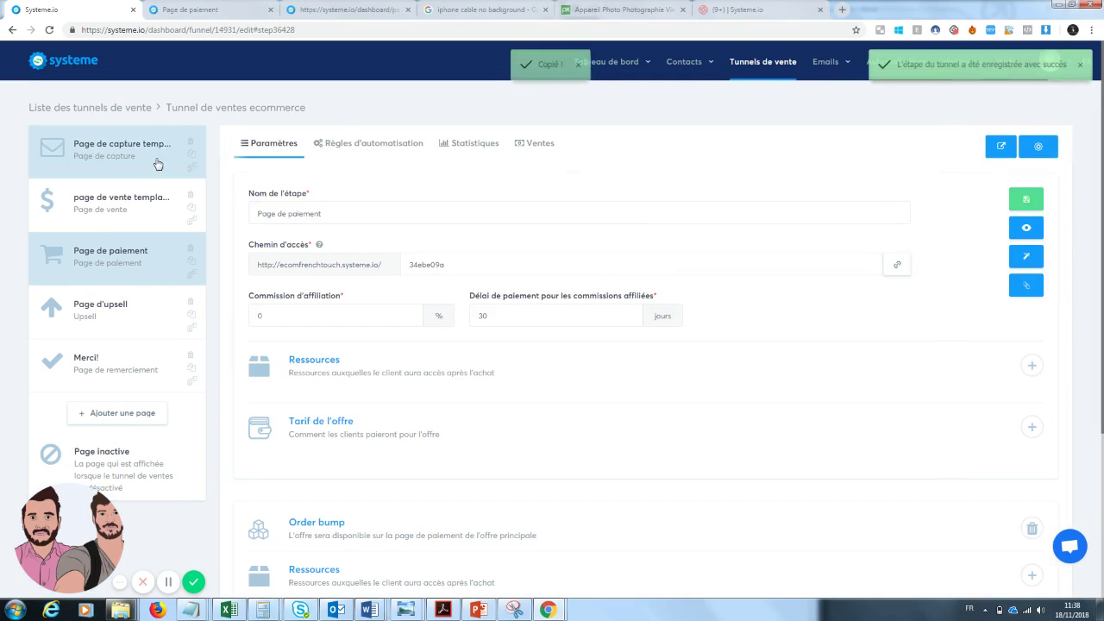
Edit the sales page and set the redirect URL of the "Vente privée : 30 % de remise" button to the copied payment page link.
{"action": "left_click", "coordinate": [110, 207]}
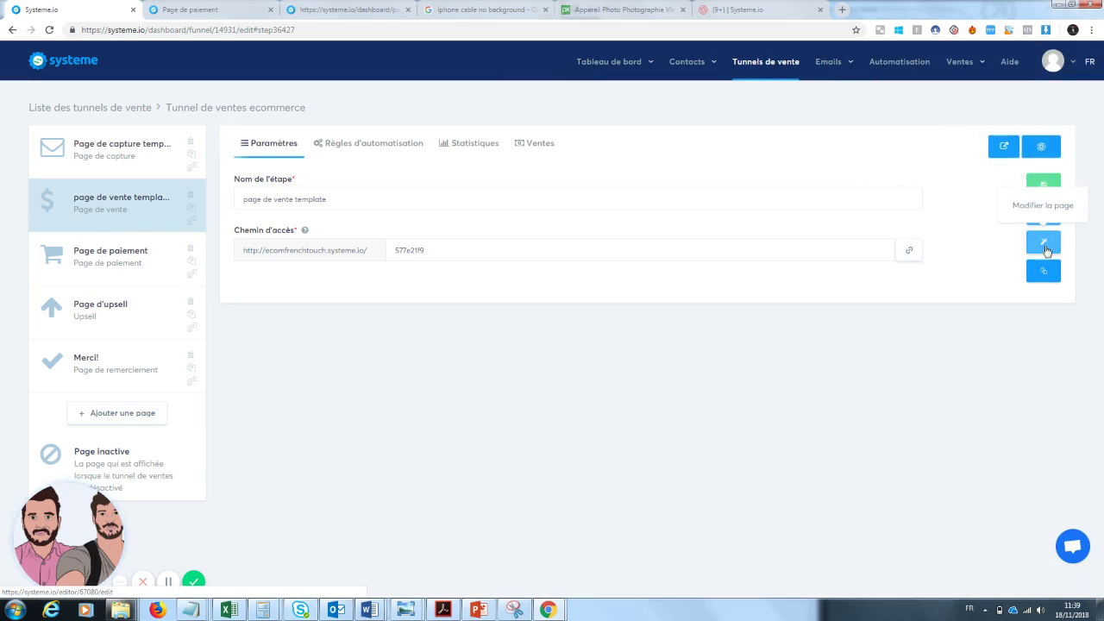
{"action": "left_click", "coordinate": [1043, 245]}
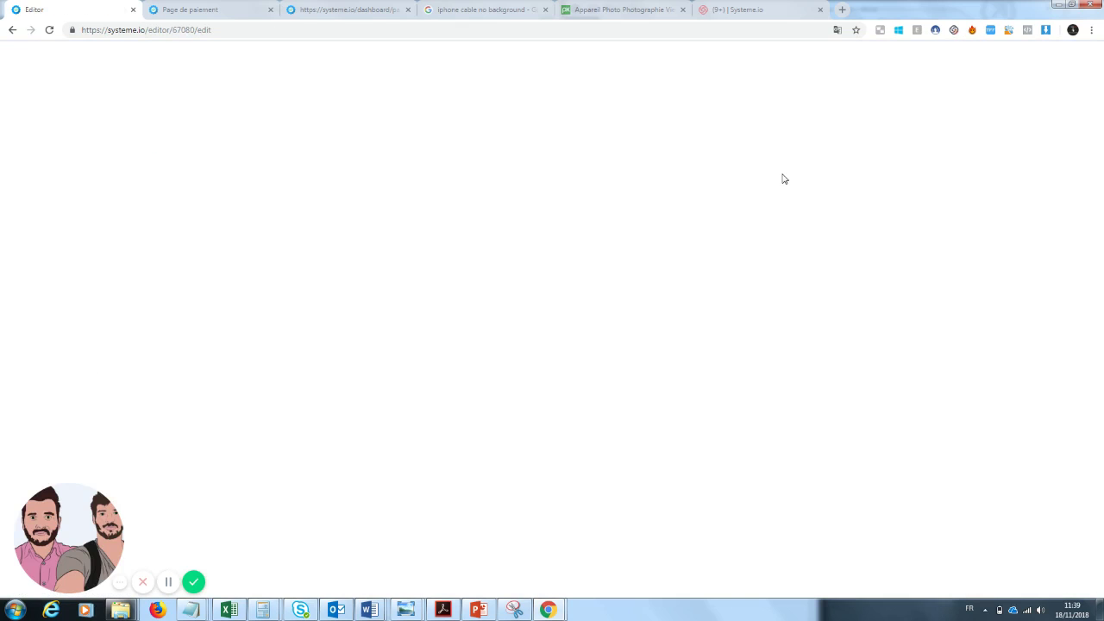
{"action": "scroll", "coordinate": [638, 327], "scroll_direction": "down", "scroll_amount": 2}
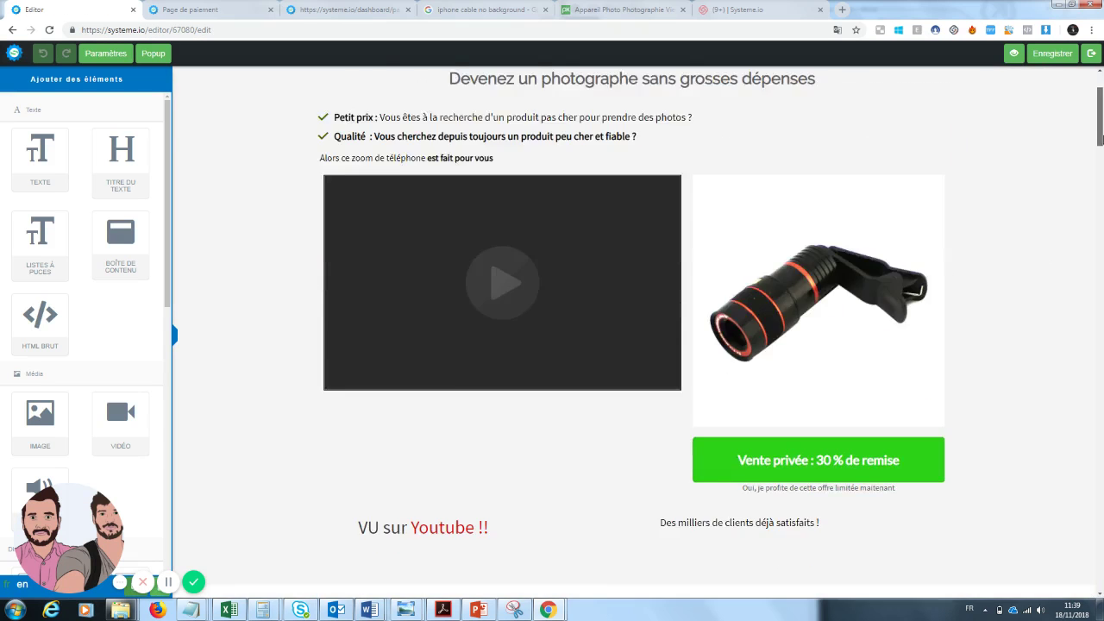
{"action": "scroll", "coordinate": [638, 328], "scroll_direction": "down", "scroll_amount": 3}
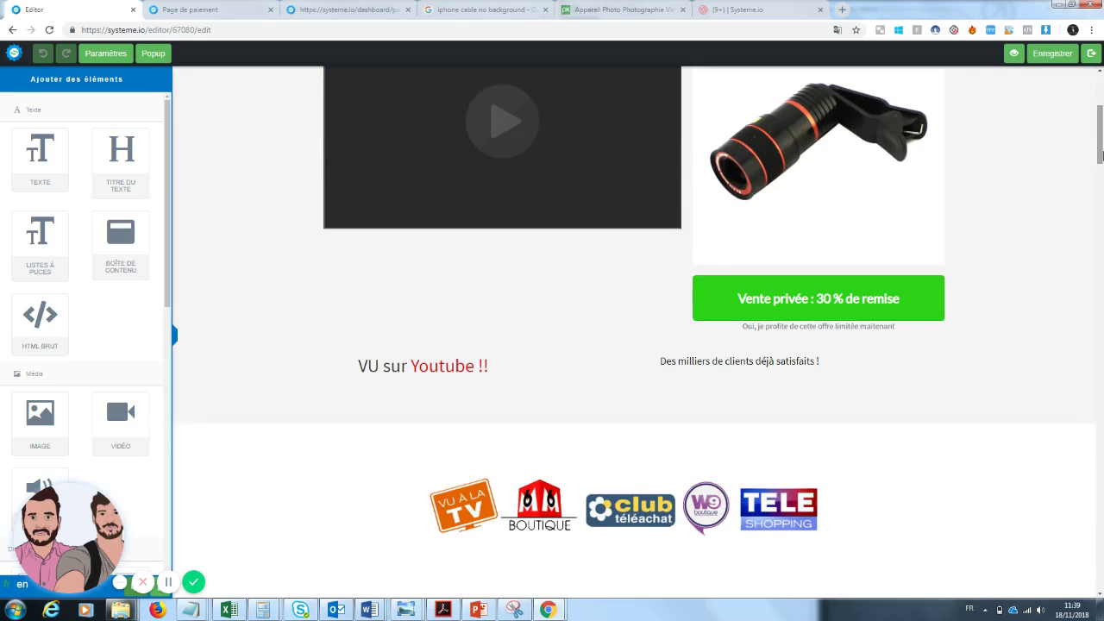
{"action": "left_click", "coordinate": [835, 303]}
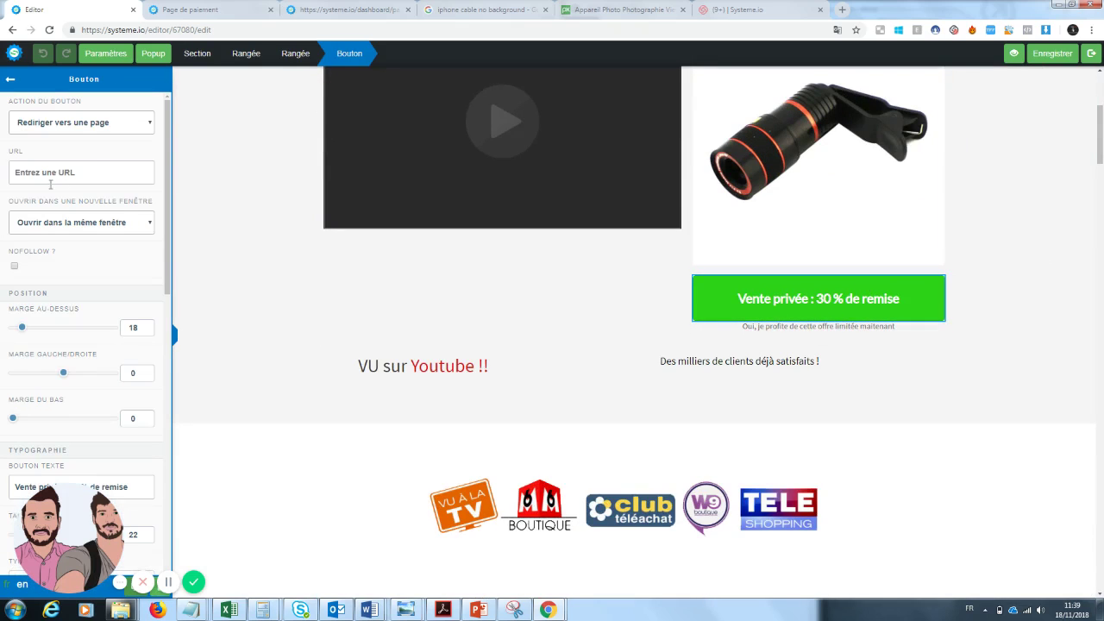
{"action": "key", "text": "ctrl+v"}
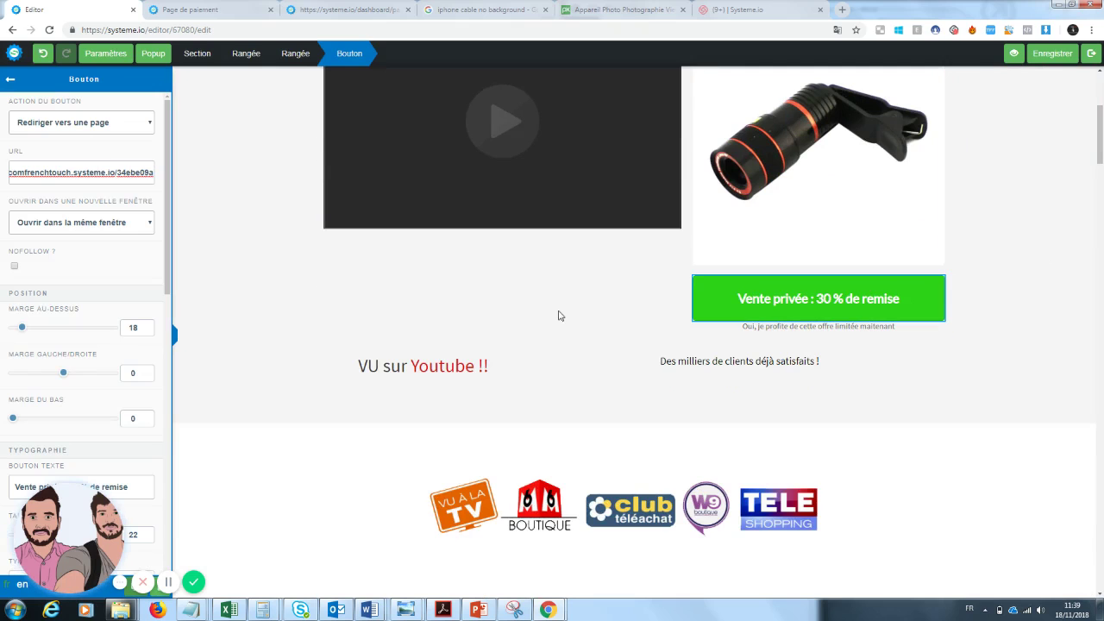
{"action": "left_click", "coordinate": [1093, 326]}
Set the redirect URL of the "Je demande ma remise de 30% maitenant" button to the copied payment page link.
{"action": "left_click_drag", "start_coordinate": [1100, 158], "coordinate": [1100, 382]}
{"action": "left_click", "coordinate": [907, 207]}
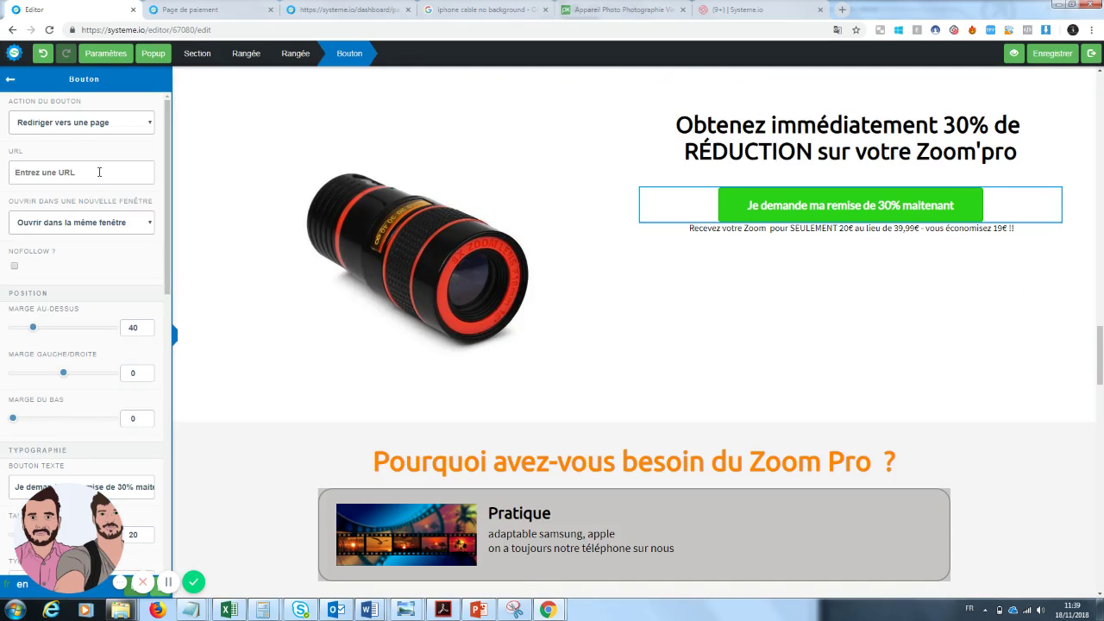
{"action": "left_click", "coordinate": [99, 171]}
{"action": "key", "text": "ctrl+v"}
{"action": "left_click", "coordinate": [1043, 388]}
{"action": "scroll", "coordinate": [1043, 388], "scroll_direction": "down", "scroll_amount": 8}
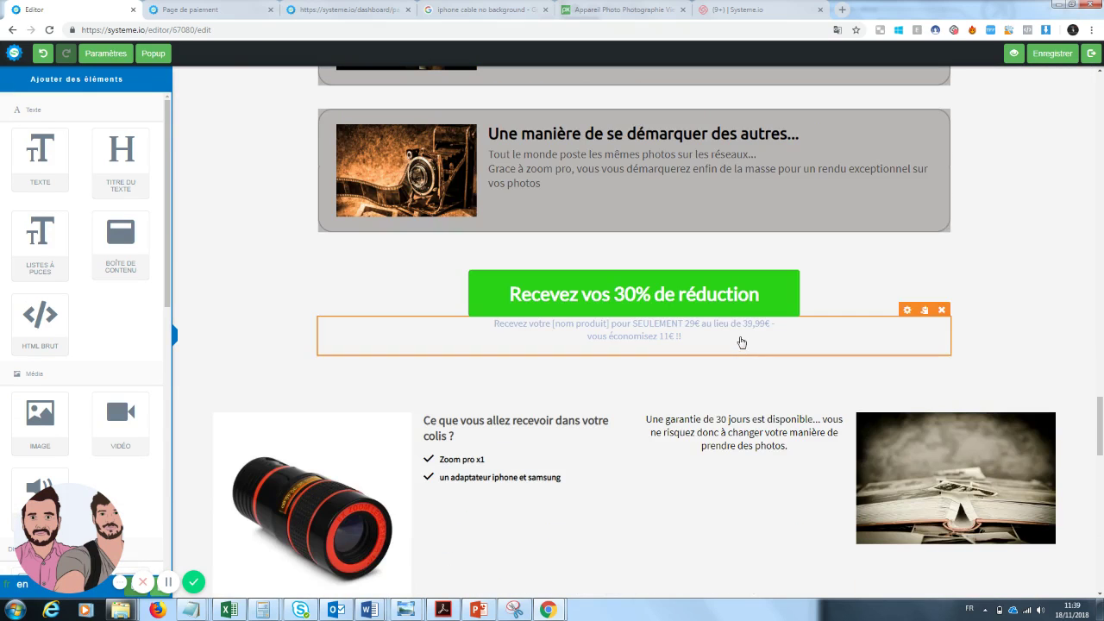
{"action": "left_click", "coordinate": [664, 280]}
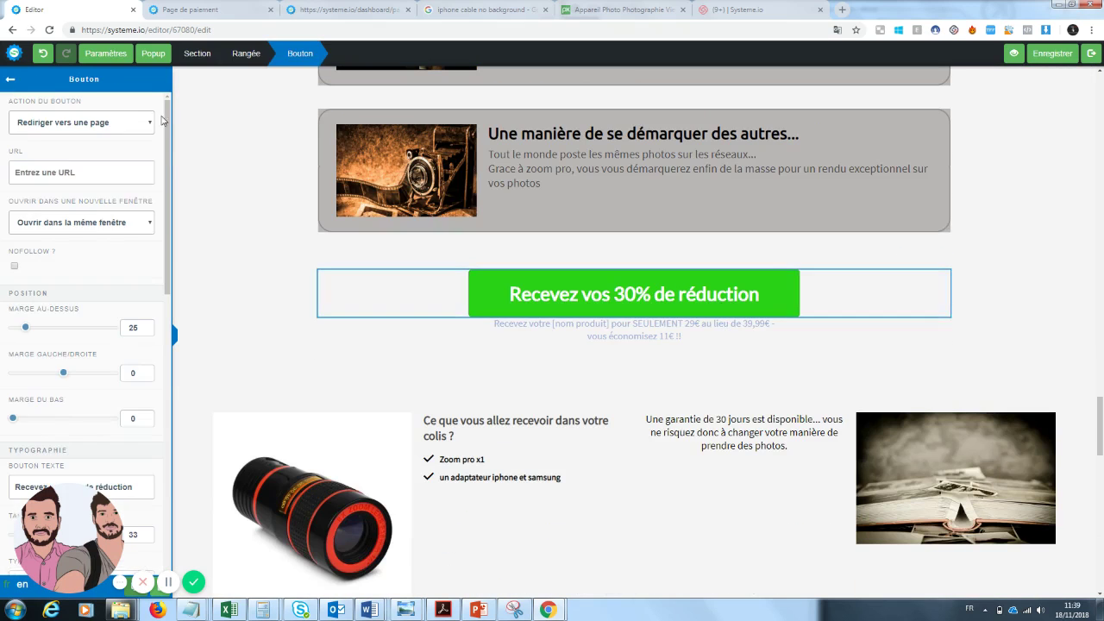
{"action": "left_click", "coordinate": [73, 172]}
{"action": "type", "text": "https://comfrenchtouch.systeme.io/34ebe09a"}
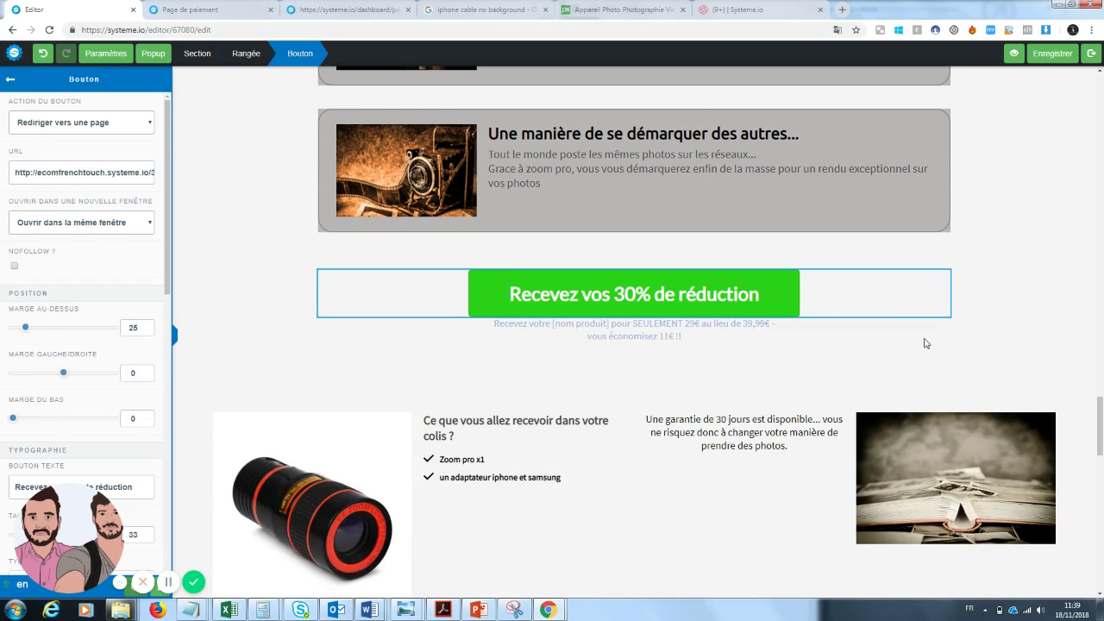
{"action": "left_click", "coordinate": [927, 344]}
Link the "Obtenez votre remise de 30% de réduction" button near the page's end to the payment page and save the sales page.
{"action": "left_click_drag", "start_coordinate": [1100, 426], "coordinate": [1100, 552]}
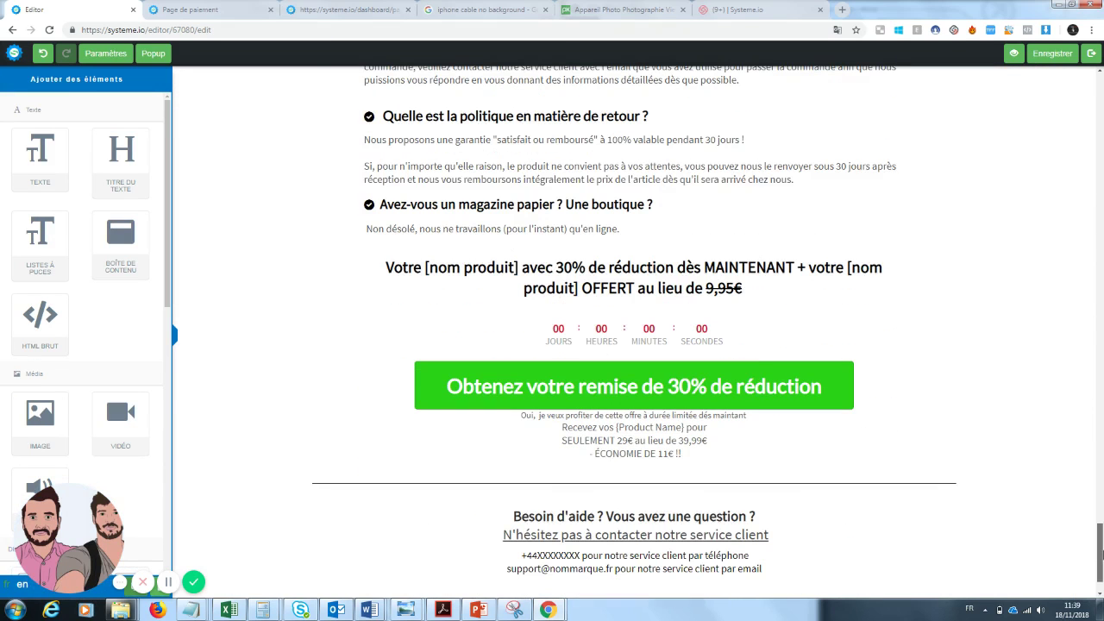
{"action": "left_click", "coordinate": [634, 385]}
{"action": "left_click", "coordinate": [63, 171]}
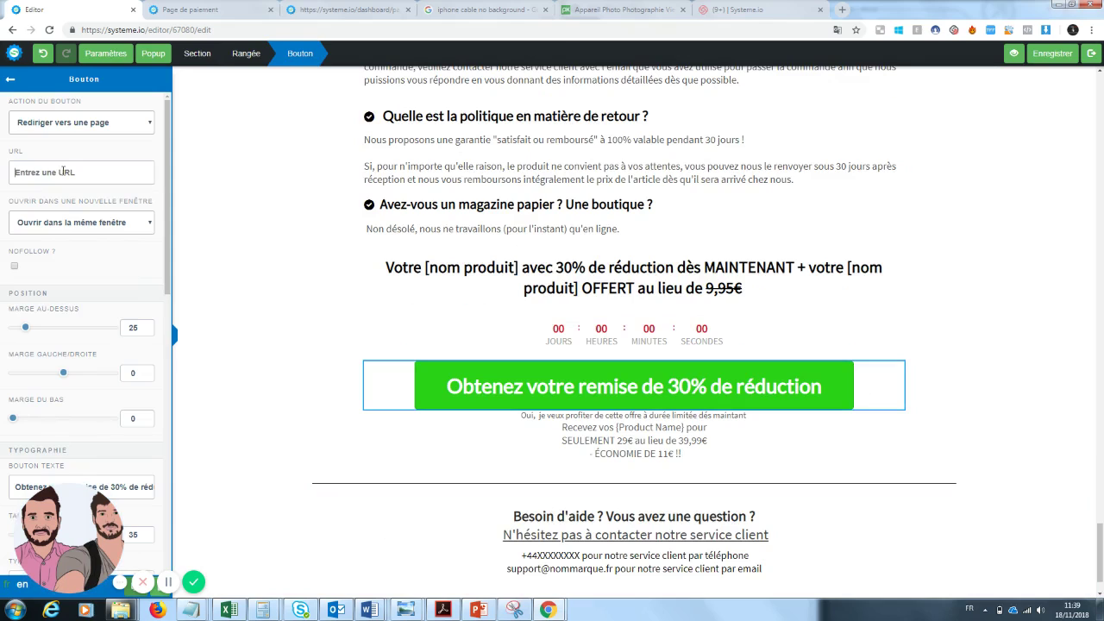
{"action": "key", "text": "ctrl+v"}
{"action": "left_click", "coordinate": [1085, 414]}
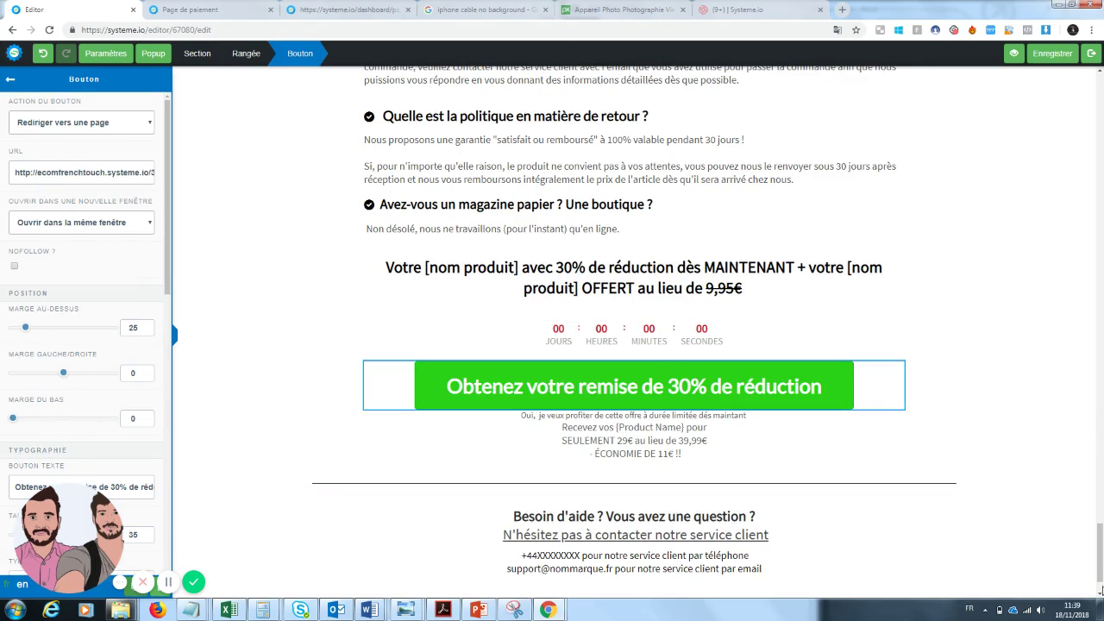
{"action": "left_click", "coordinate": [1063, 53]}
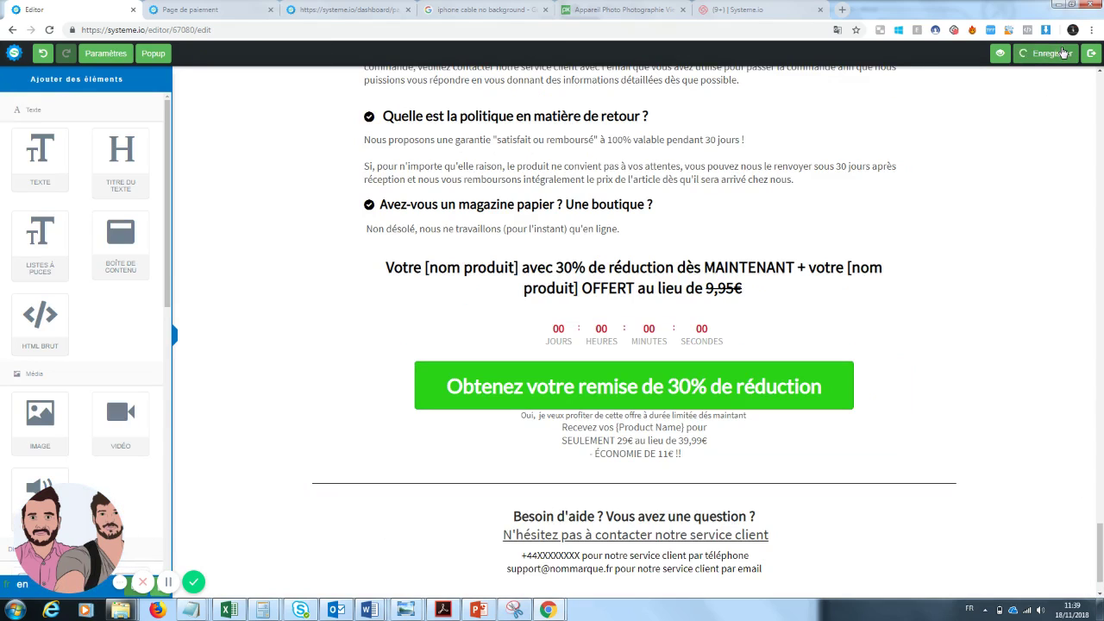
Preview the sales page and follow its last discount button to test the redirect to the payment page.
{"action": "left_click", "coordinate": [1009, 53]}
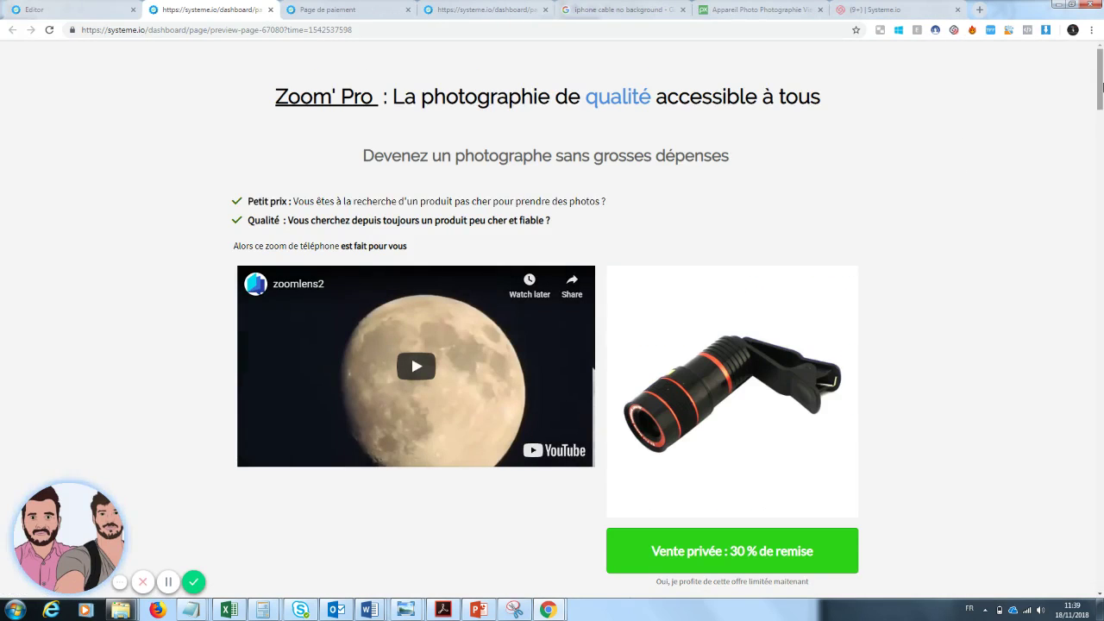
{"action": "left_click_drag", "start_coordinate": [1102, 84], "coordinate": [1096, 525]}
{"action": "left_click", "coordinate": [707, 379]}
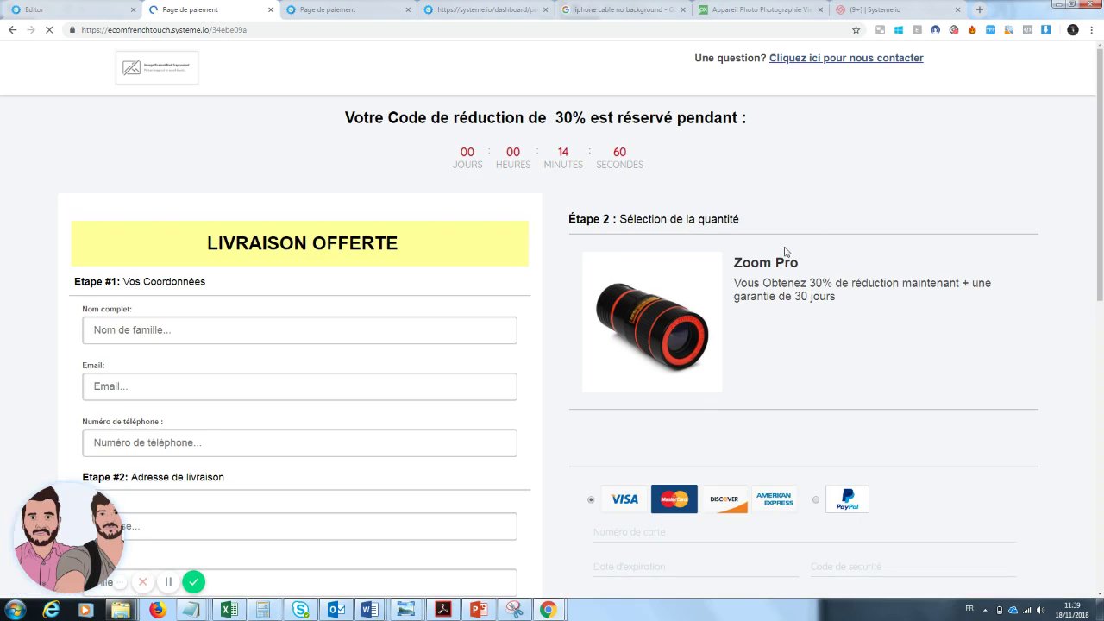
Examine the opened payment page, including the customer form, product description, payment options, order bump and order button.
{"action": "left_click_drag", "start_coordinate": [1101, 173], "coordinate": [1101, 130]}
{"action": "scroll", "coordinate": [721, 245], "scroll_direction": "down", "scroll_amount": 2}
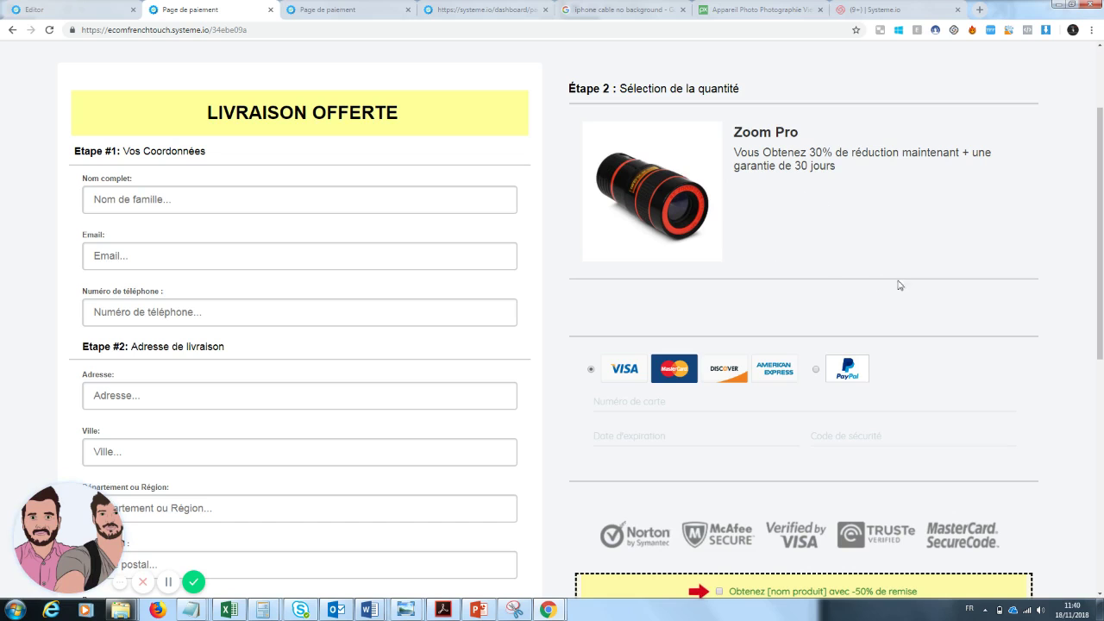
{"action": "scroll", "coordinate": [987, 252], "scroll_direction": "down", "scroll_amount": 1}
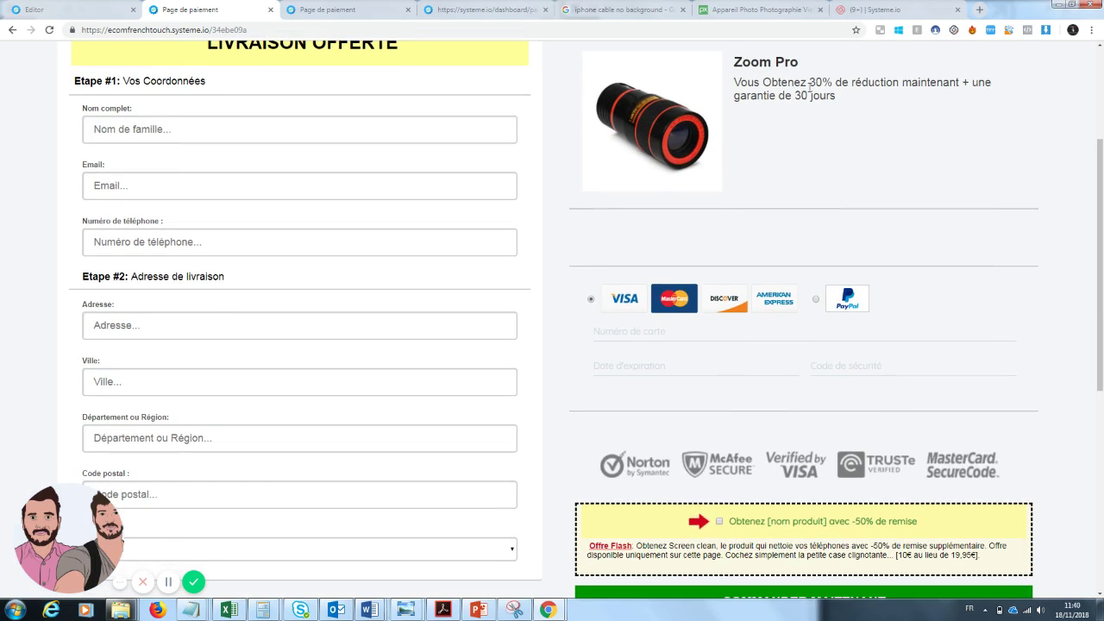
{"action": "scroll", "coordinate": [906, 164], "scroll_direction": "down", "scroll_amount": 3}
{"action": "scroll", "coordinate": [836, 470], "scroll_direction": "up", "scroll_amount": 5}
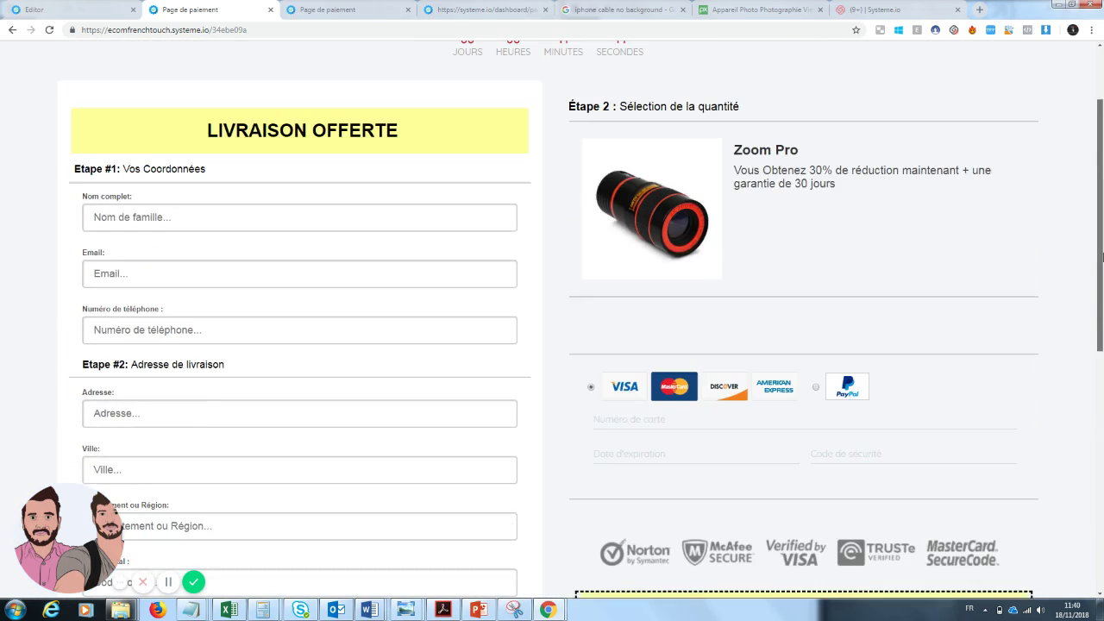
{"action": "scroll", "coordinate": [836, 470], "scroll_direction": "down", "scroll_amount": 2}
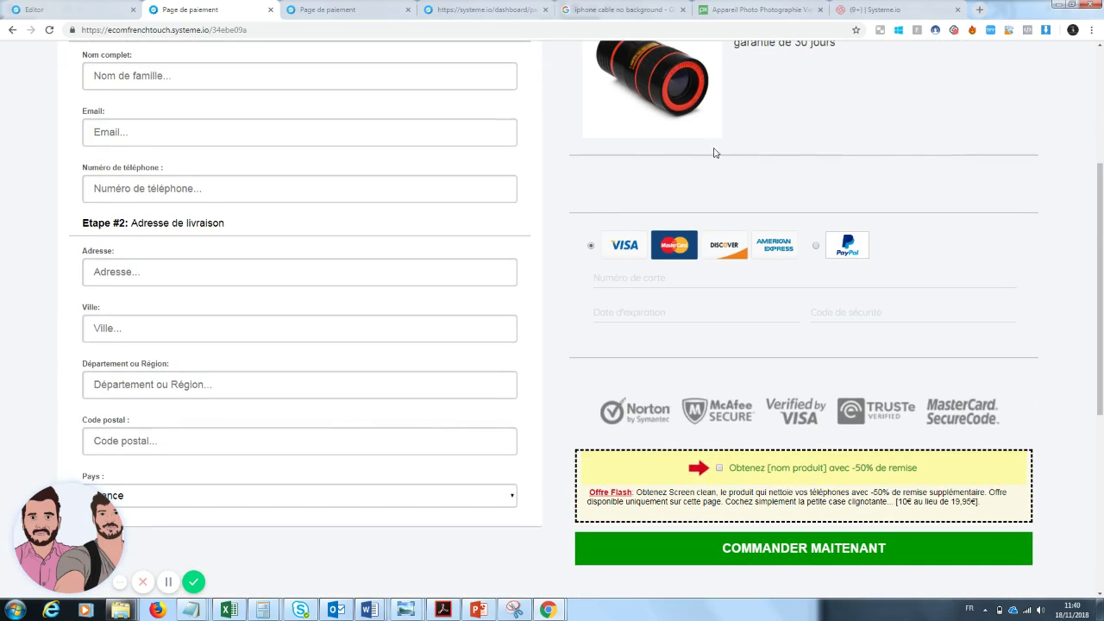
{"action": "scroll", "coordinate": [1100, 332], "scroll_direction": "down", "scroll_amount": 3}
{"action": "left_click_drag", "start_coordinate": [1100, 332], "coordinate": [426, 36]}
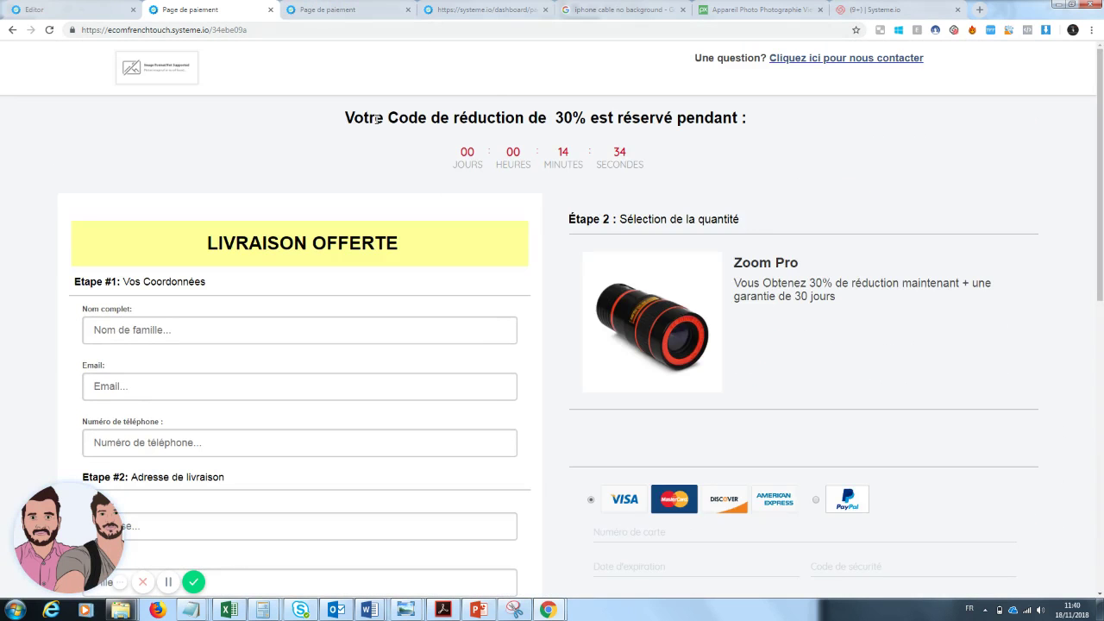